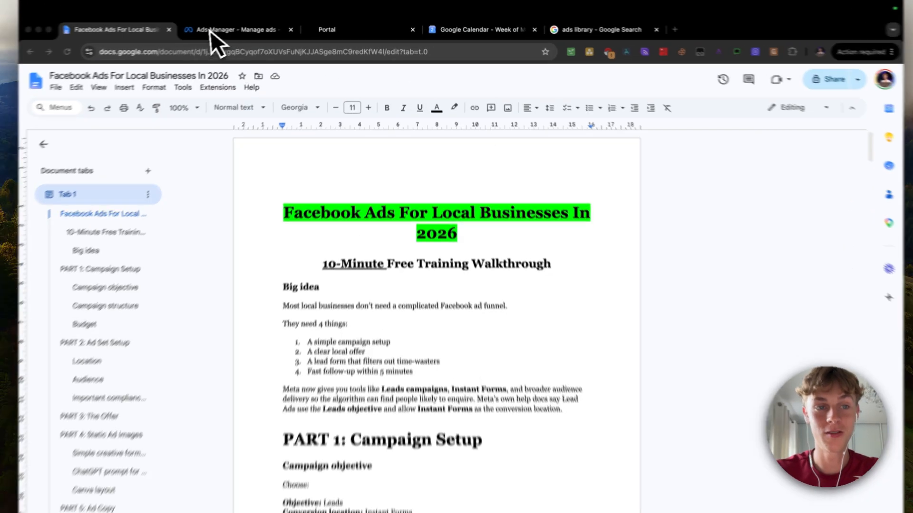
# Step: Switch to Ads Manager and examine the ads, the campaigns and the ad sets of the Landscaping Prospecting - Instant Form campaign
pyautogui.click(237, 27)
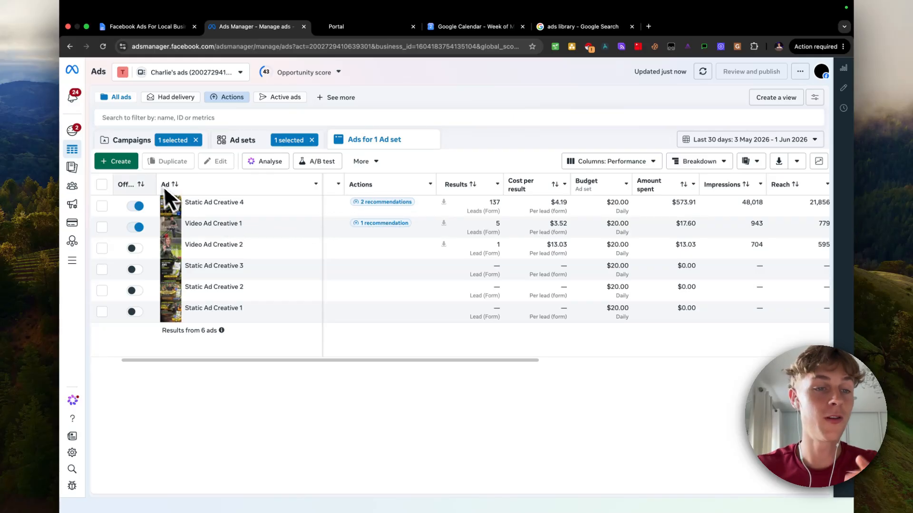
pyautogui.click(132, 142)
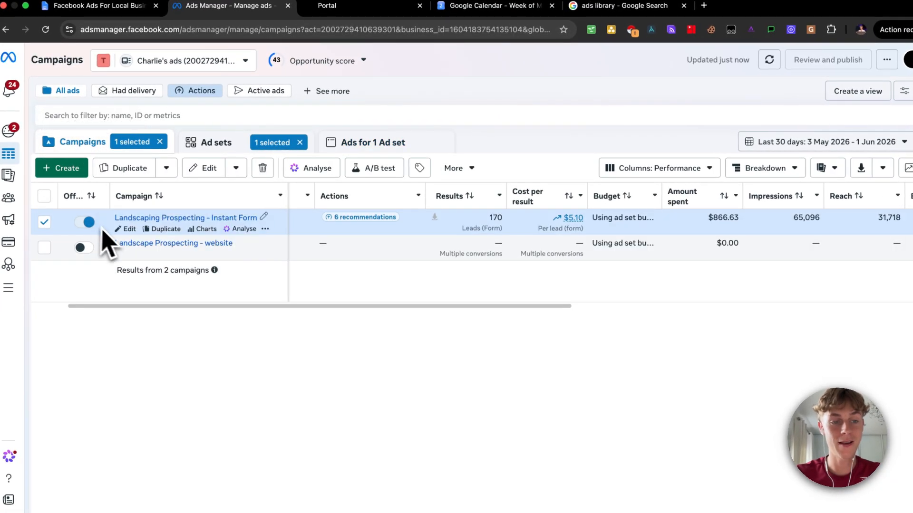
pyautogui.click(127, 228)
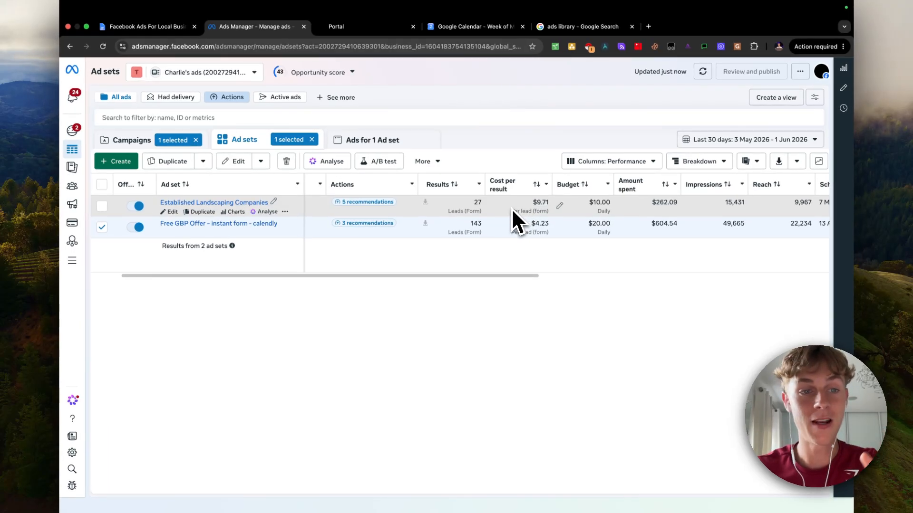
# Step: Return to the Facebook Ads For Local Businesses In 2026 document and read the Big idea section's four requirements, highlighting each one
pyautogui.click(143, 26)
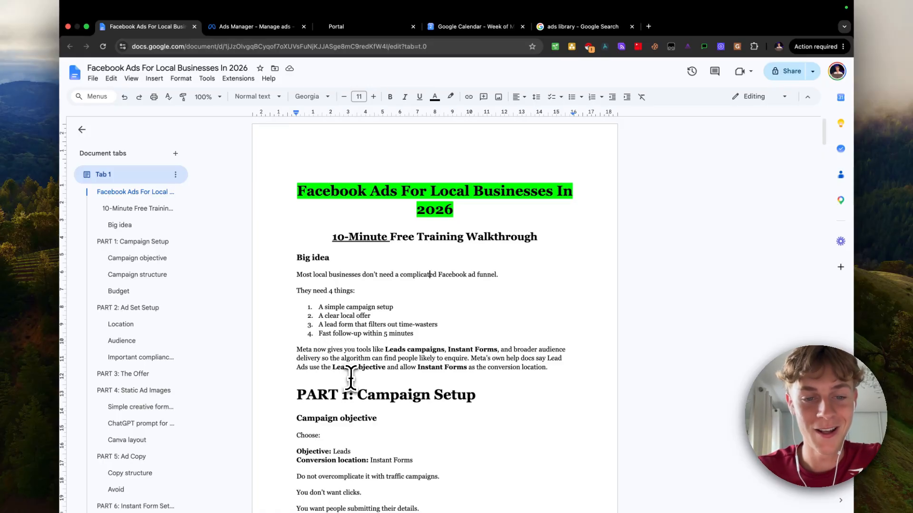
pyautogui.scroll(-2, 351, 379)
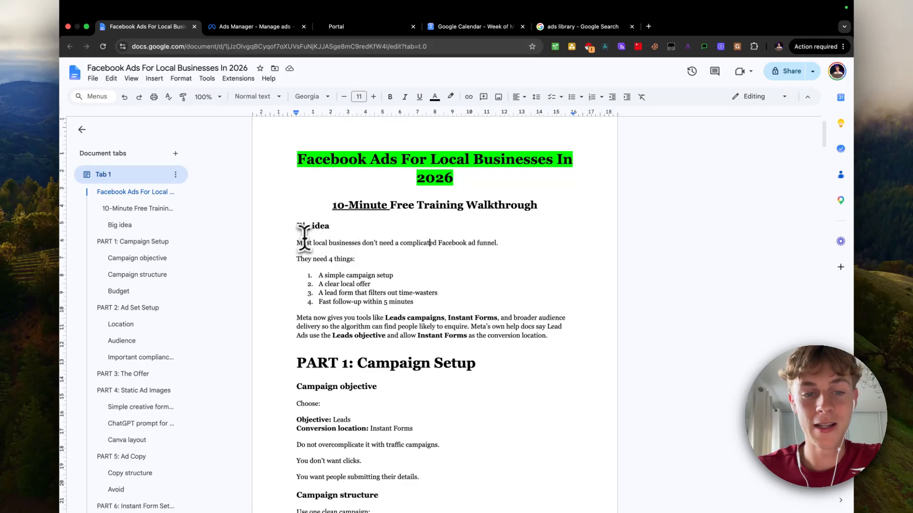
pyautogui.moveTo(298, 243); pyautogui.dragTo(438, 248)
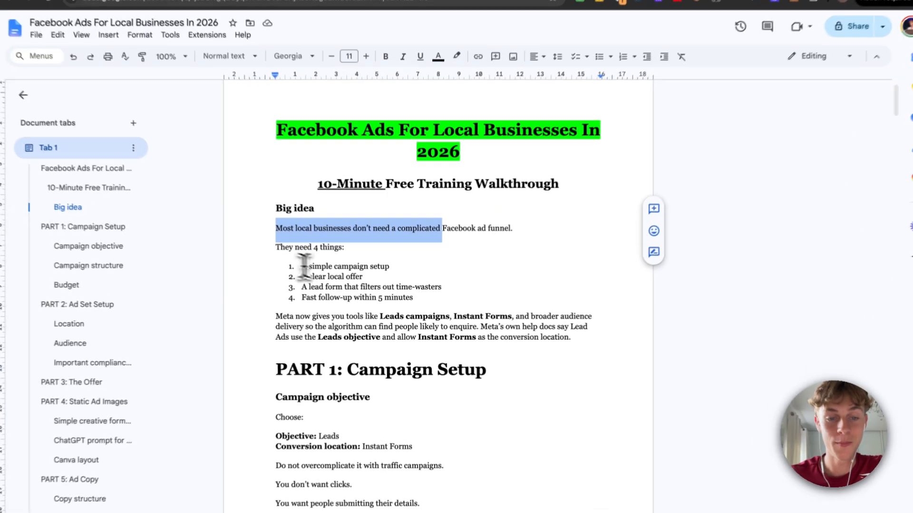
pyautogui.moveTo(301, 266); pyautogui.dragTo(371, 268)
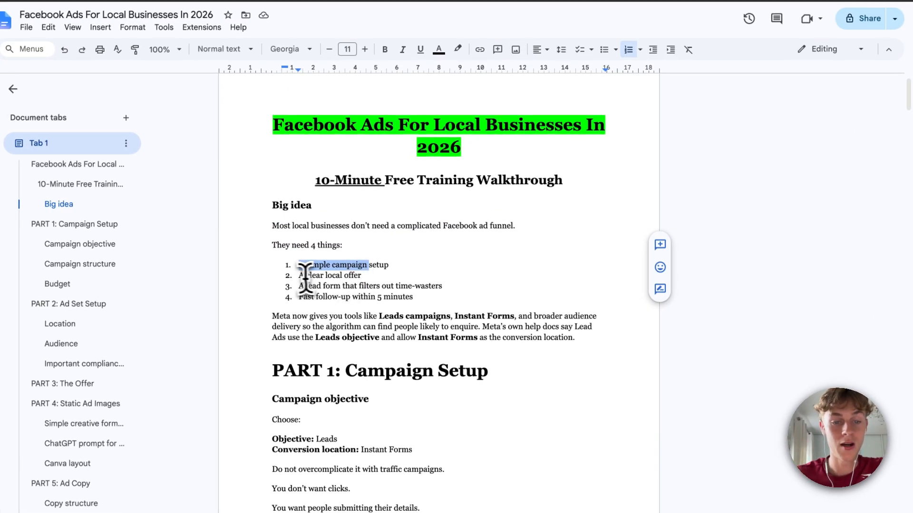
pyautogui.moveTo(300, 276); pyautogui.dragTo(360, 276)
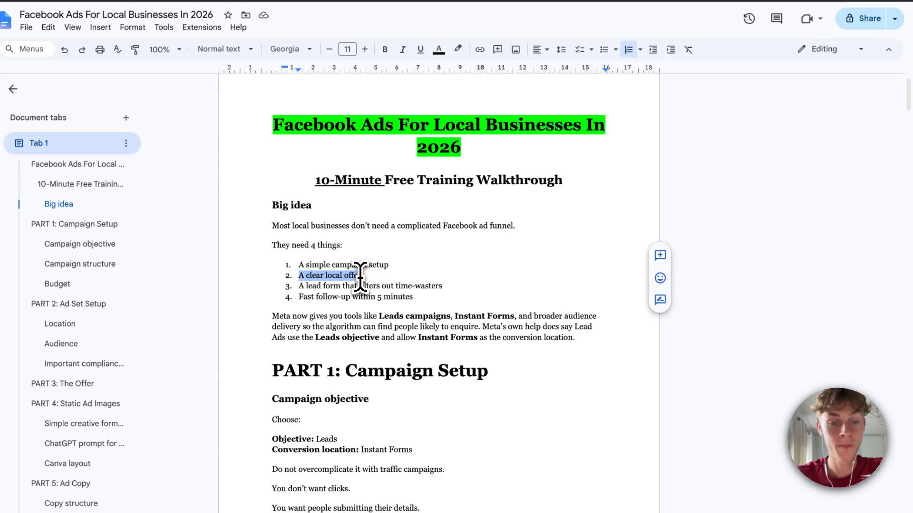
pyautogui.moveTo(299, 286); pyautogui.dragTo(456, 288)
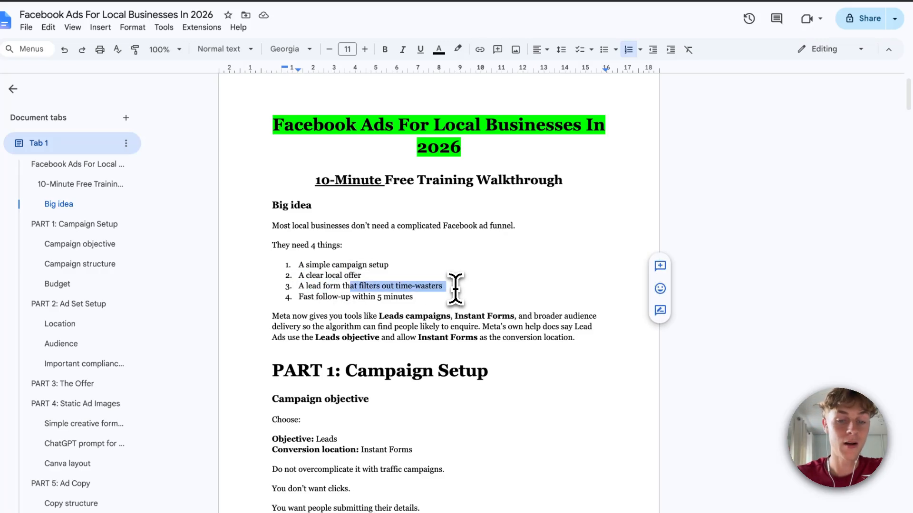
pyautogui.moveTo(299, 298); pyautogui.dragTo(356, 306)
pyautogui.click(415, 299)
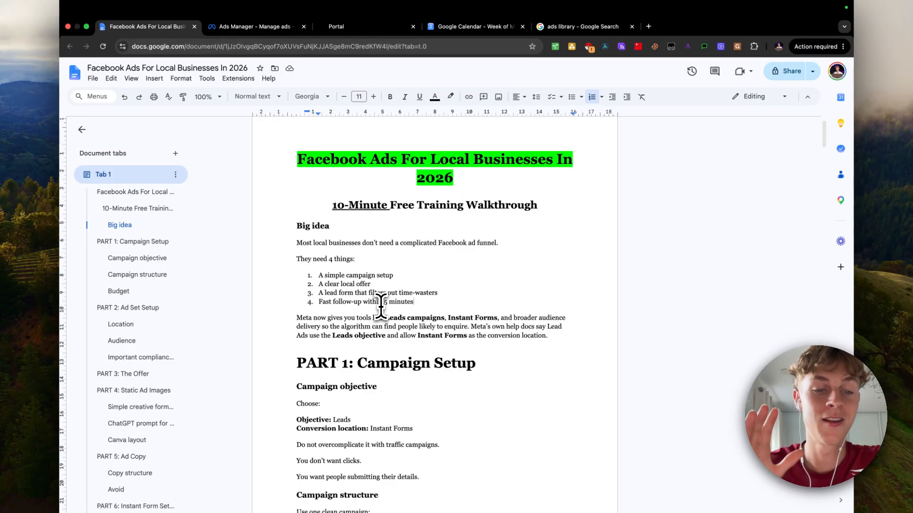
# Step: Read the paragraph on Meta's lead tools, highlighting Leads campaigns, and the campaign objective and structure guidance in Part 1
pyautogui.scroll(-3, 380, 307)
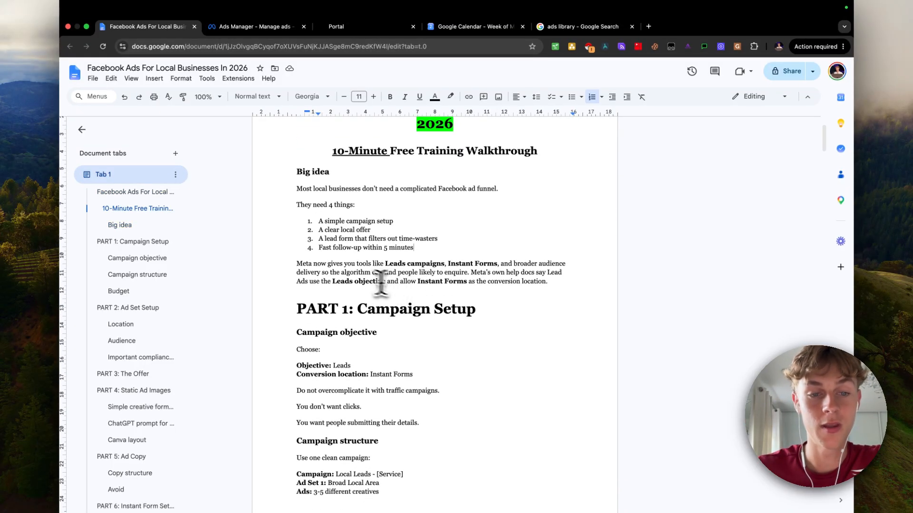
pyautogui.scroll(-3, 380, 284)
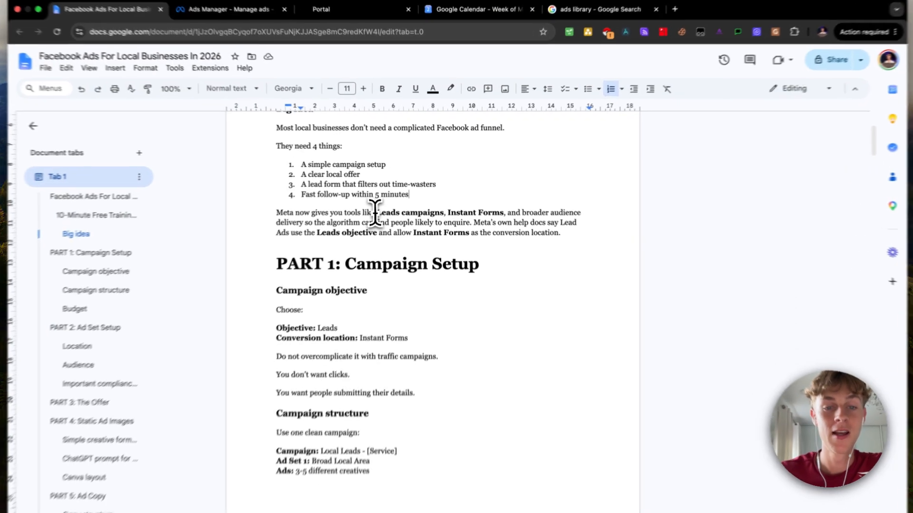
pyautogui.moveTo(376, 213); pyautogui.dragTo(430, 213)
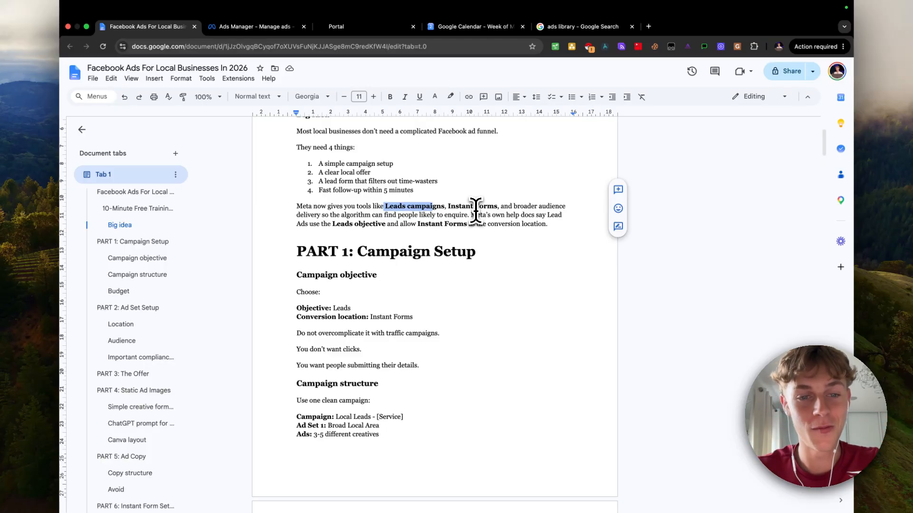
pyautogui.scroll(-2, 468, 305)
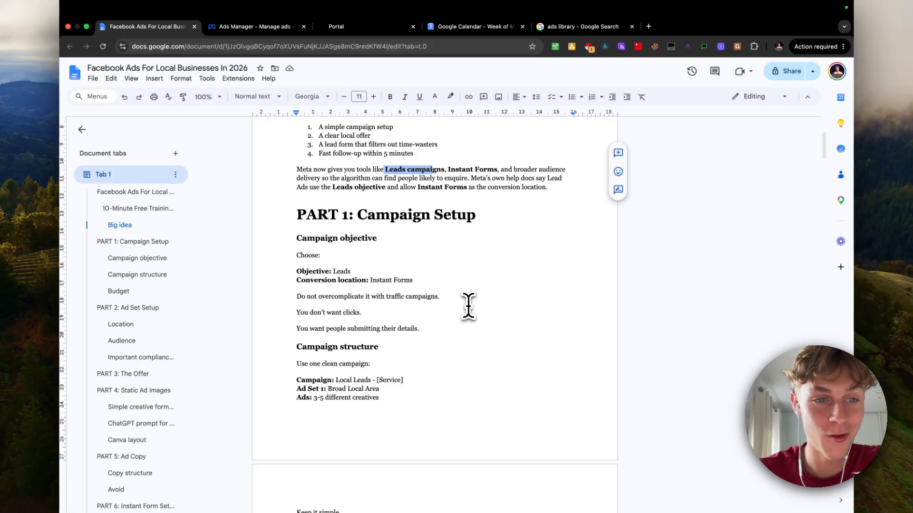
pyautogui.scroll(-2, 468, 307)
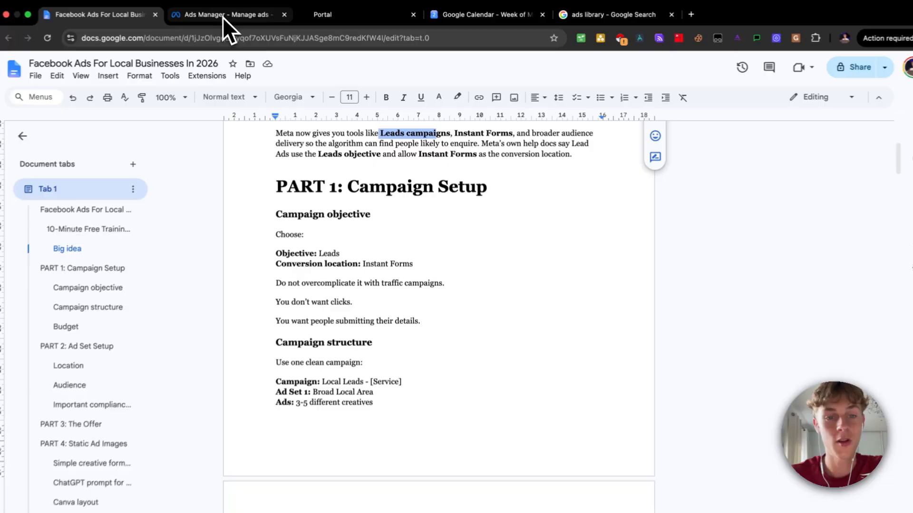
# Step: Switch to Ads Manager and create a new Auction campaign with the Leads objective
pyautogui.click(247, 26)
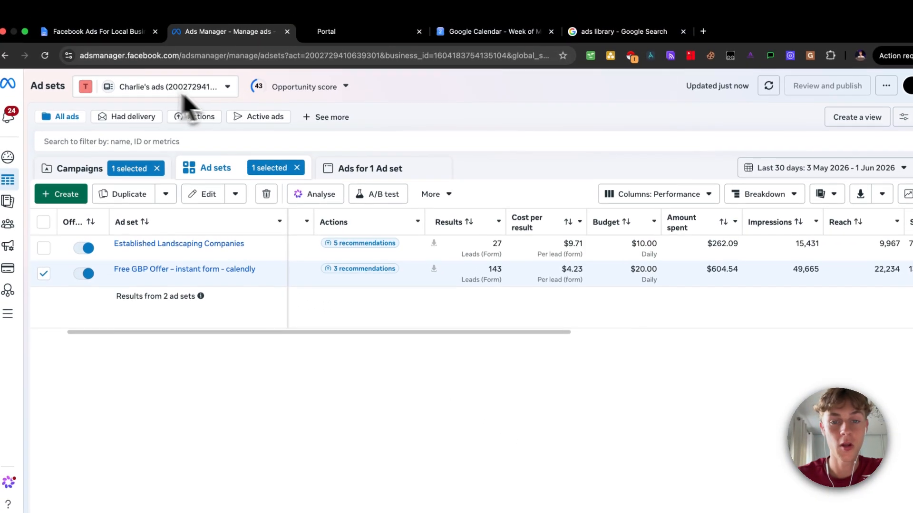
pyautogui.click(299, 48)
pyautogui.click(466, 98)
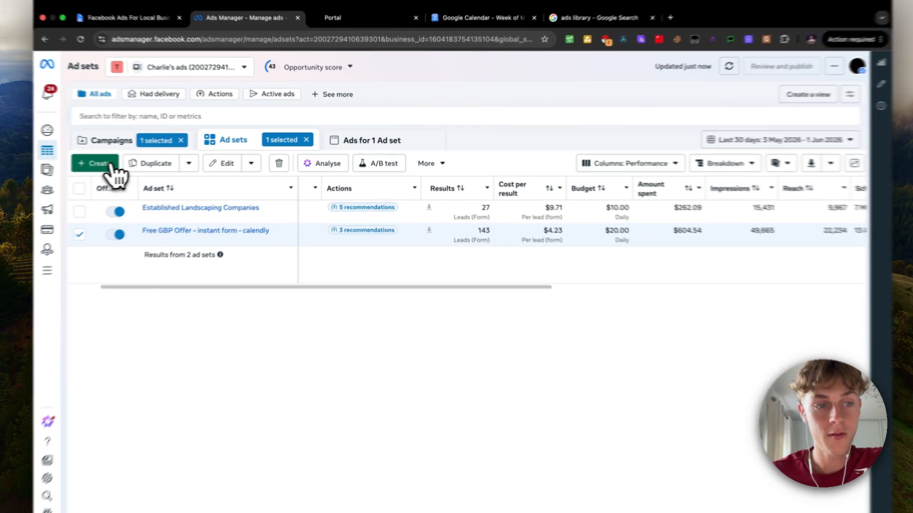
pyautogui.click(125, 163)
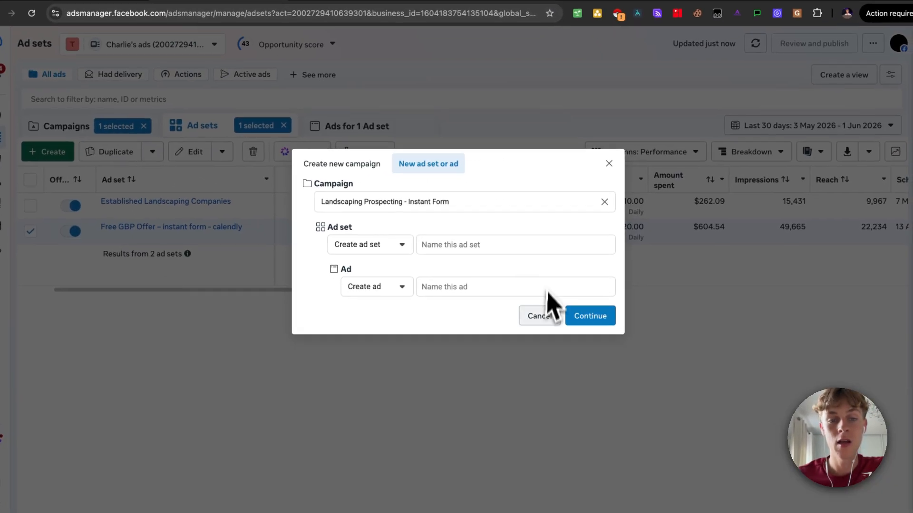
pyautogui.click(364, 165)
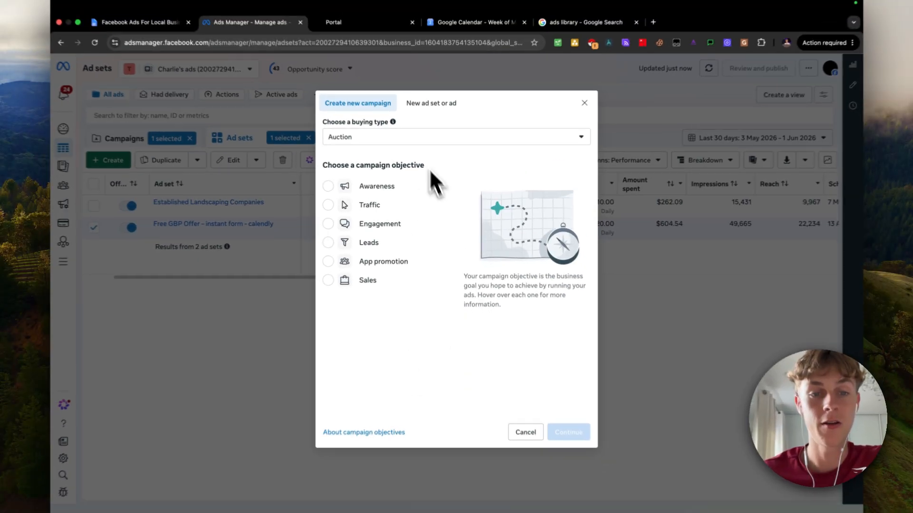
pyautogui.moveTo(335, 185)
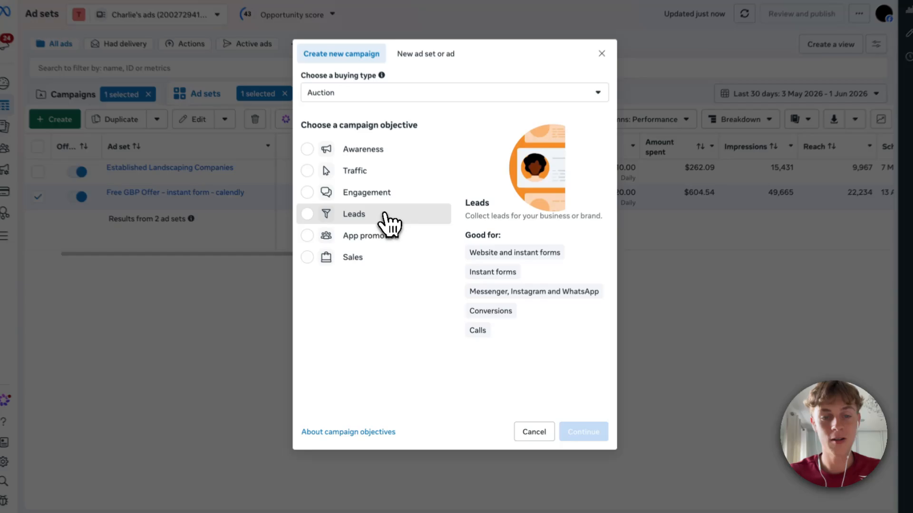
pyautogui.click(384, 215)
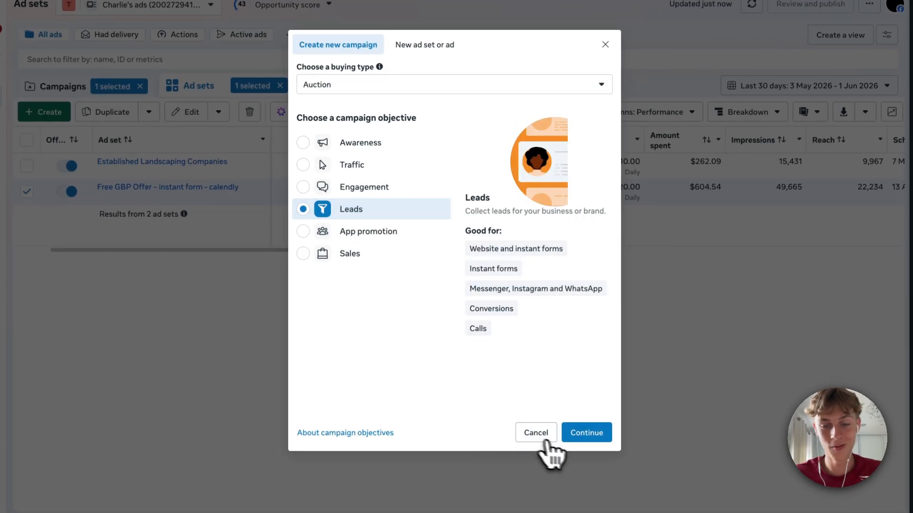
pyautogui.click(589, 437)
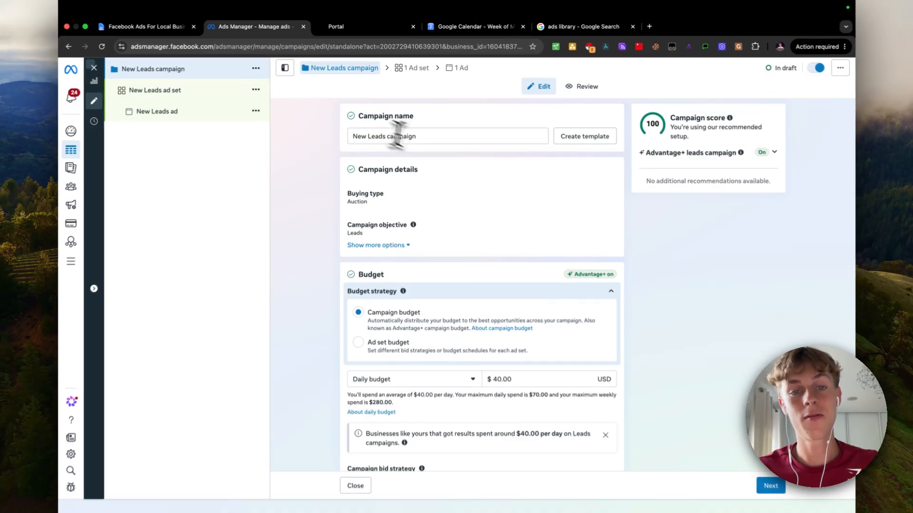
# Step: Rename the campaign as HVAC Leads
pyautogui.click(354, 137)
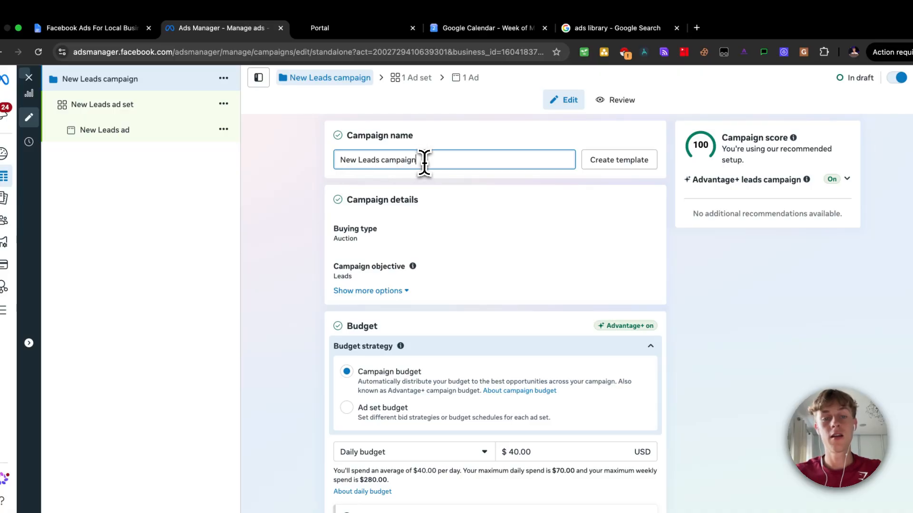
pyautogui.moveTo(423, 161); pyautogui.dragTo(341, 159)
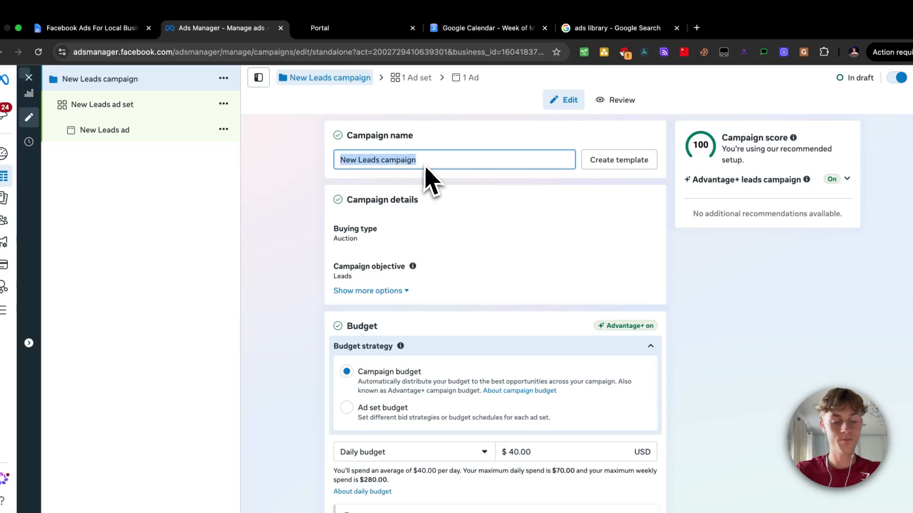
pyautogui.write('HVAC')
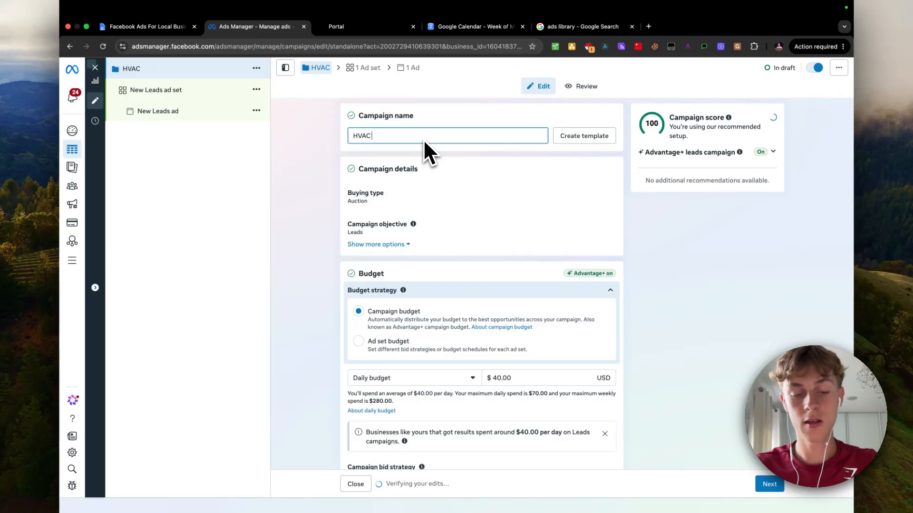
pyautogui.write(' Leads')
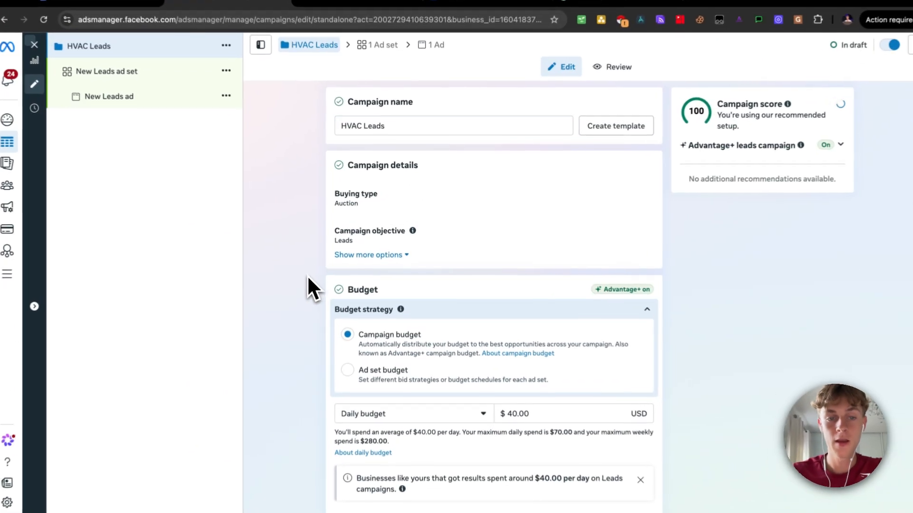
# Step: Show the additional campaign details, review the budget and special ad category settings, and continue to the ad set settings
pyautogui.scroll(-1, 314, 273)
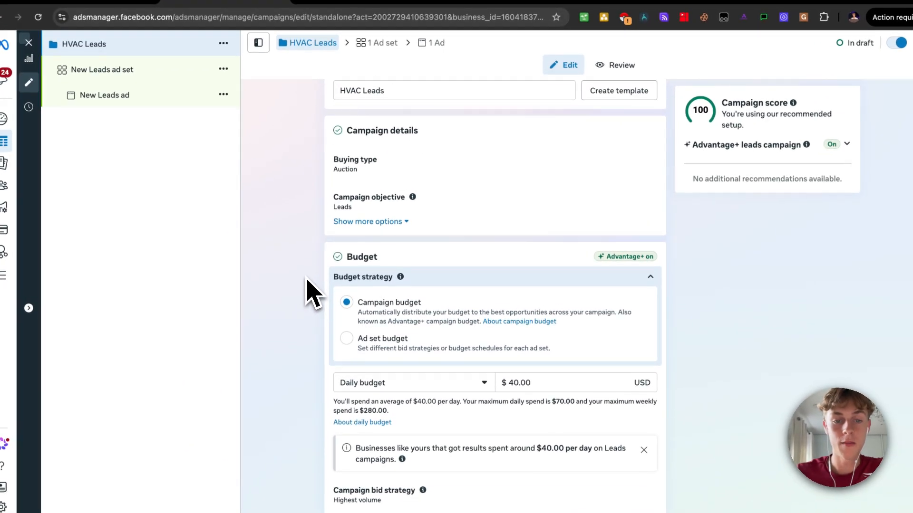
pyautogui.click(378, 221)
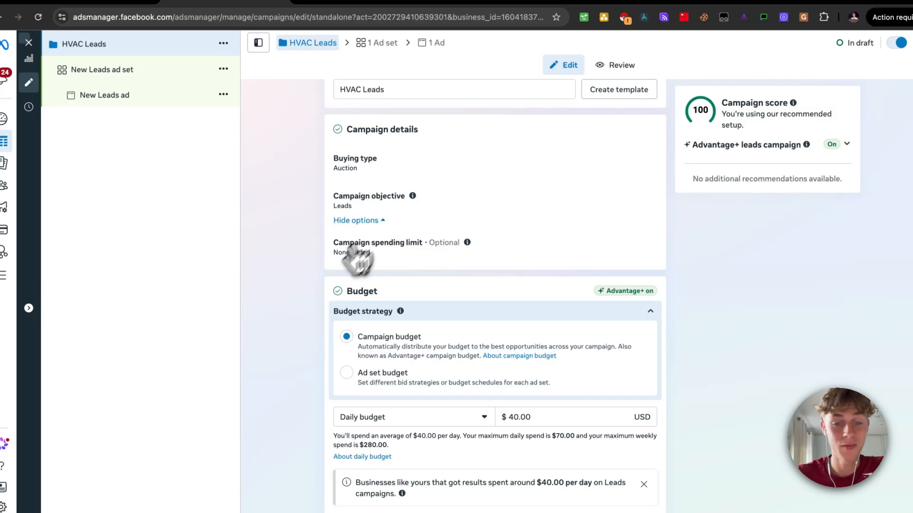
pyautogui.scroll(-3, 285, 342)
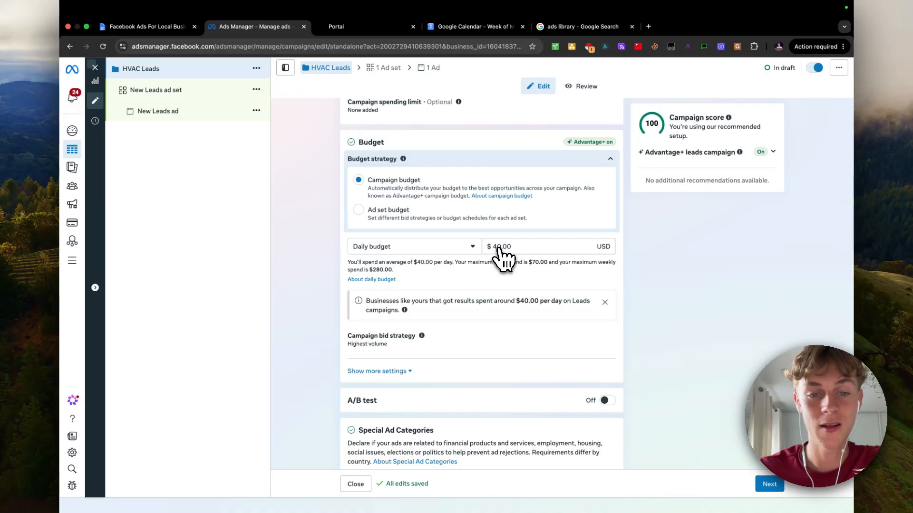
pyautogui.scroll(-2, 316, 300)
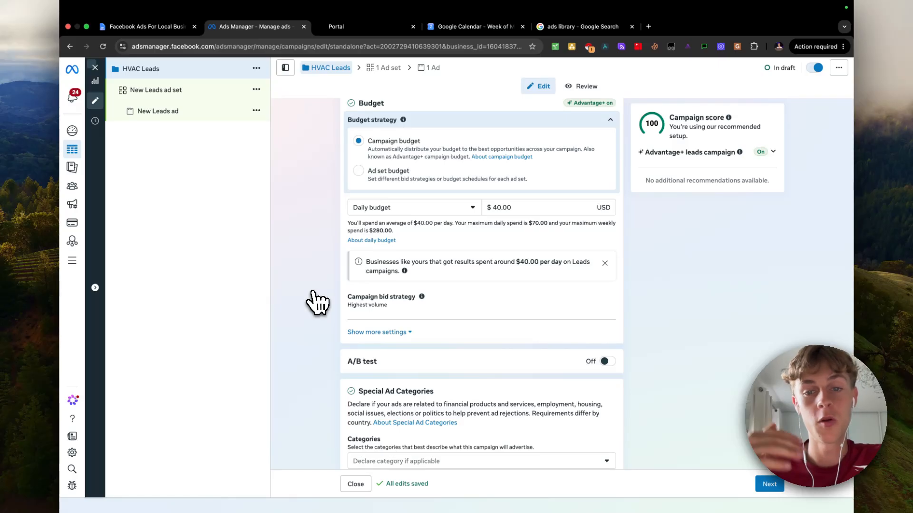
pyautogui.scroll(-1, 316, 300)
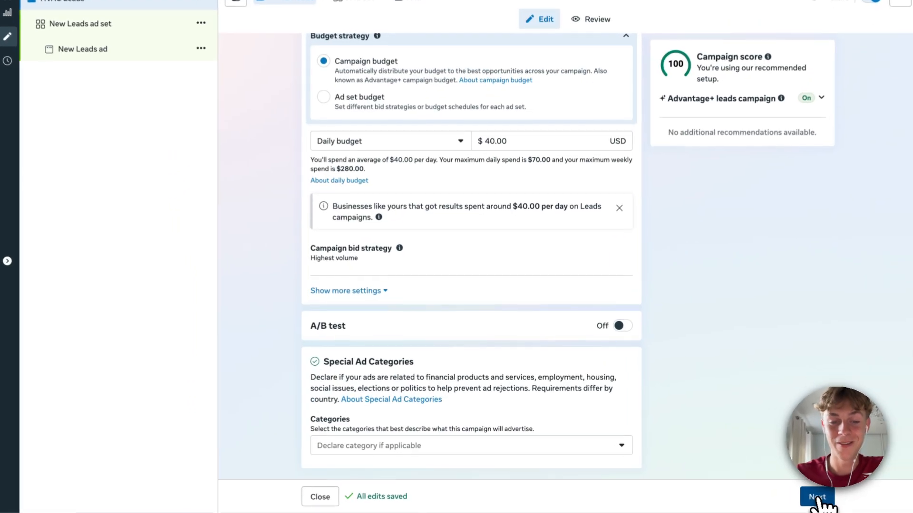
pyautogui.click(769, 484)
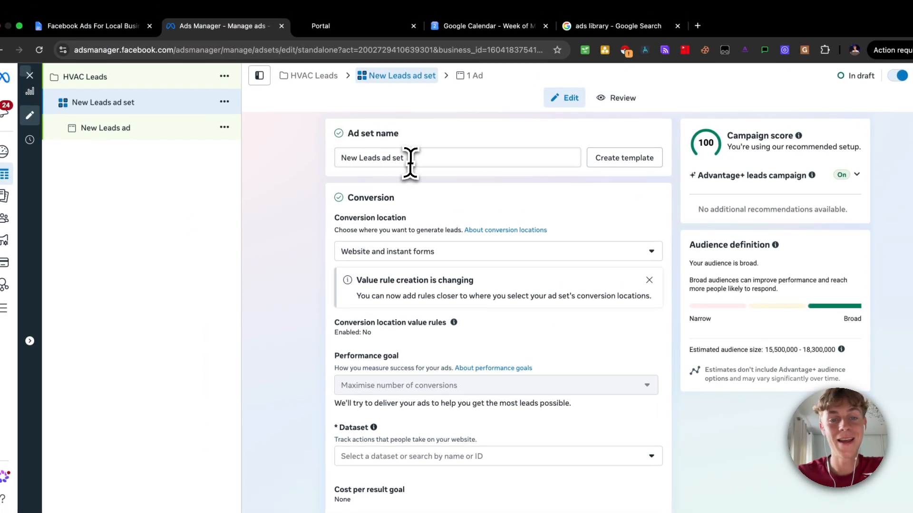
# Step: Rename the ad set as Free estimate ad set
pyautogui.moveTo(410, 163); pyautogui.dragTo(313, 167)
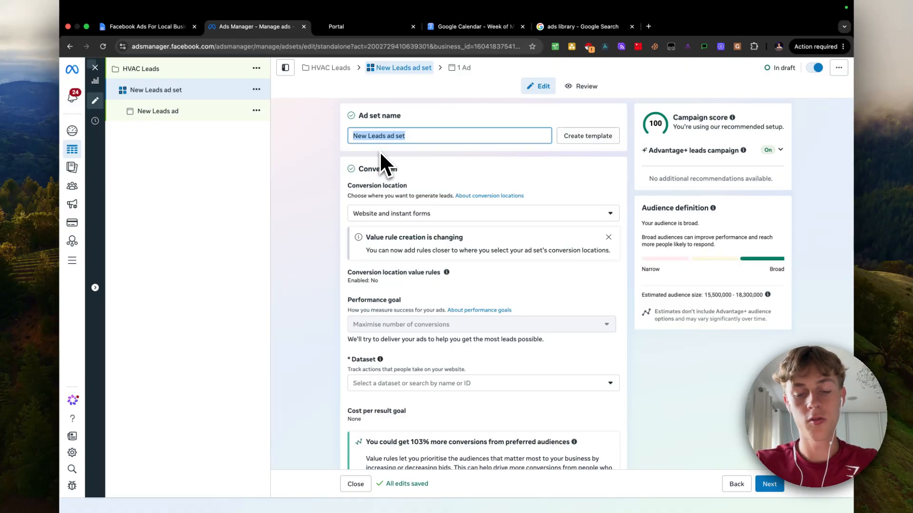
pyautogui.write('Free es')
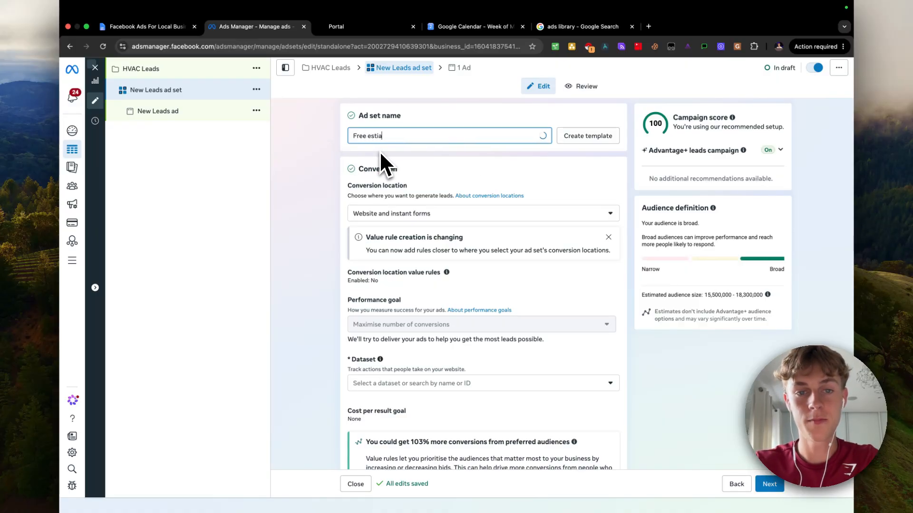
pyautogui.write('timt')
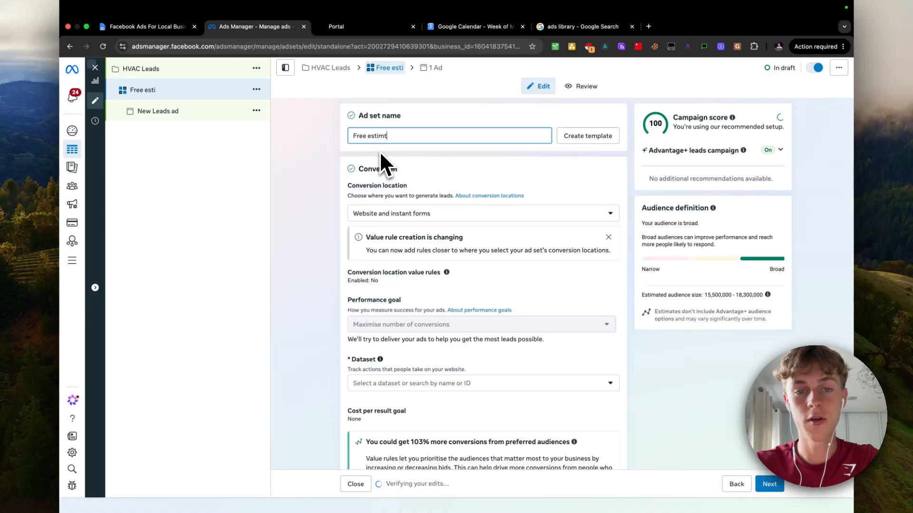
pyautogui.press('BackSpace')
pyautogui.write('ate')
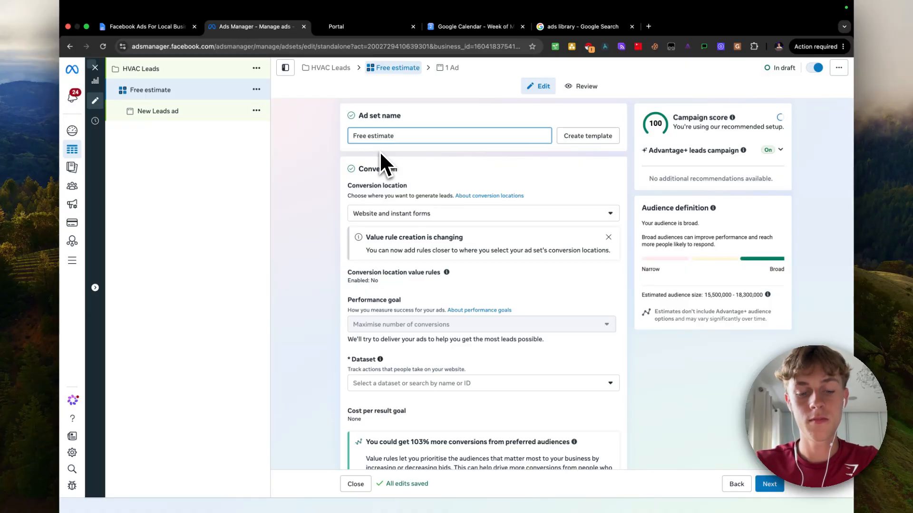
pyautogui.write(' ad set')
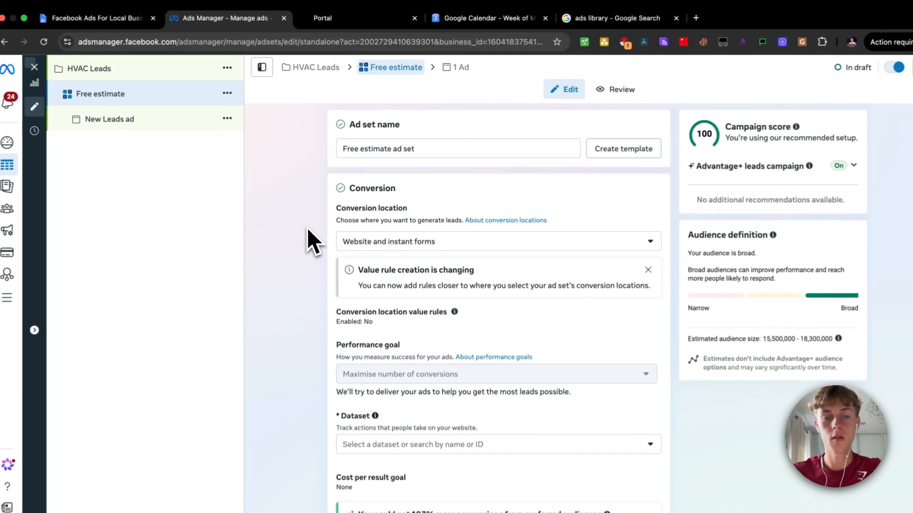
# Step: Set the ad set's conversion location to the single Instant forms option
pyautogui.scroll(-3, 305, 240)
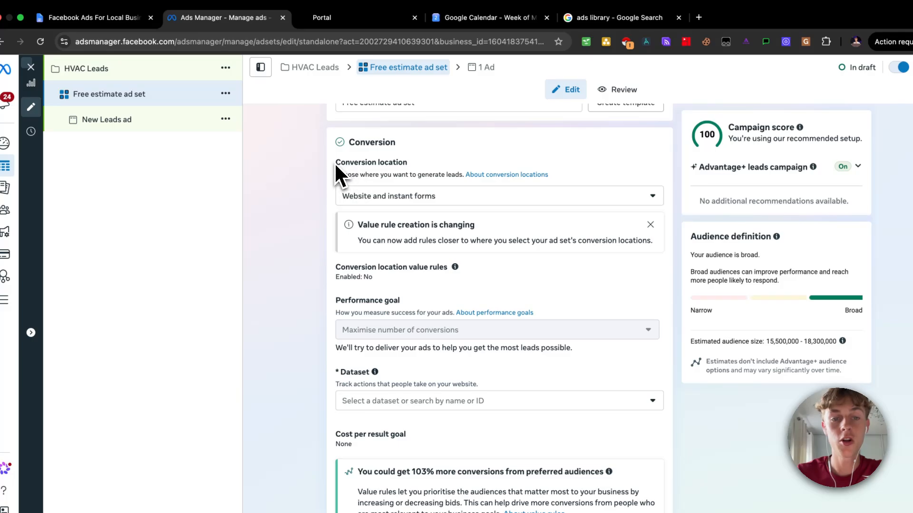
pyautogui.moveTo(335, 162); pyautogui.dragTo(422, 163)
pyautogui.click(291, 208)
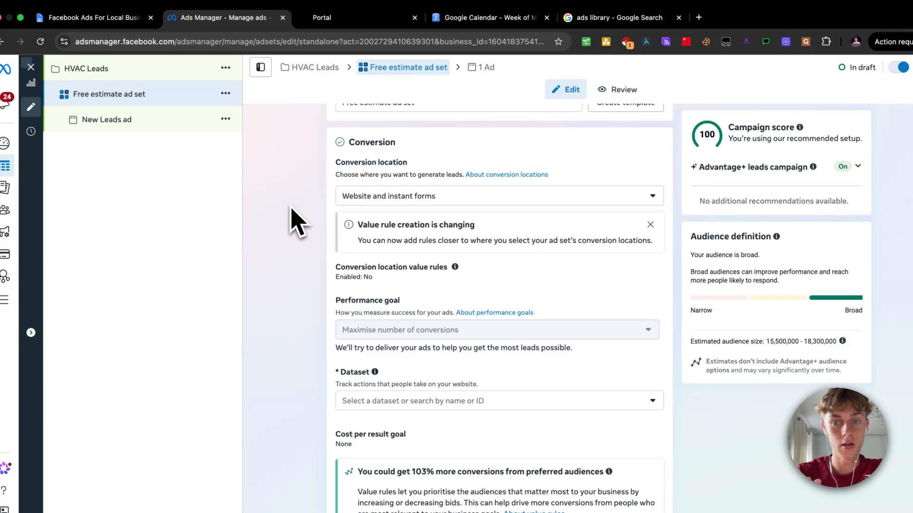
pyautogui.click(375, 197)
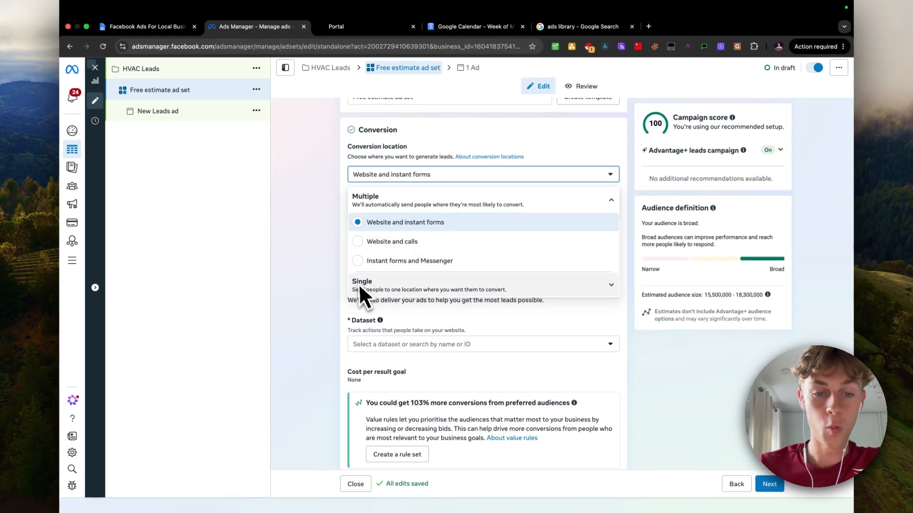
pyautogui.click(411, 284)
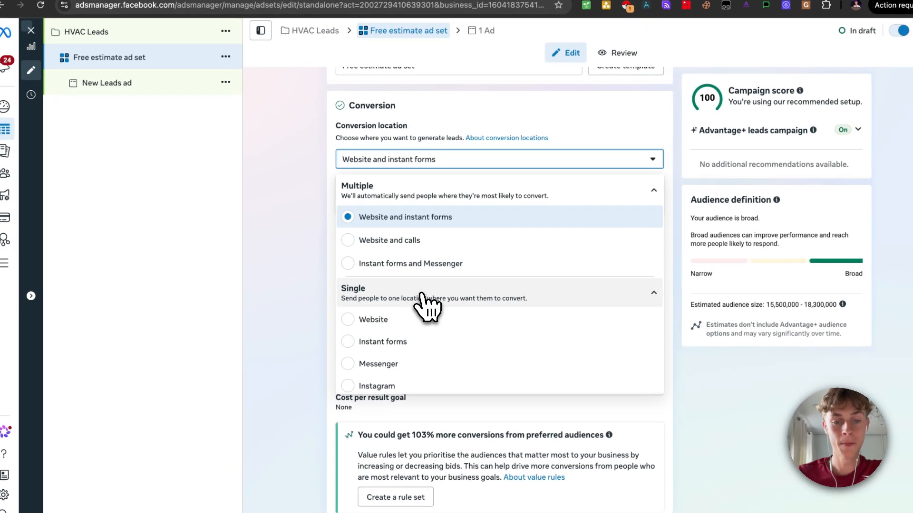
pyautogui.scroll(-1, 385, 375)
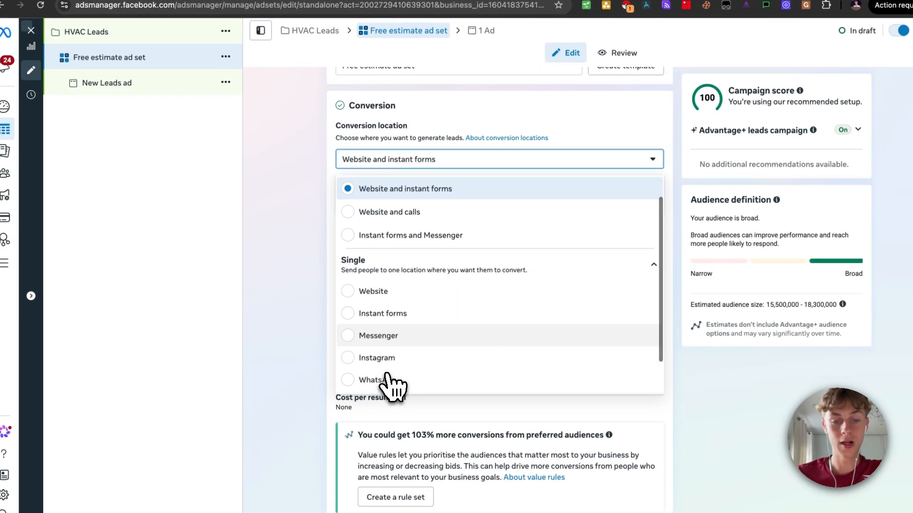
pyautogui.click(349, 314)
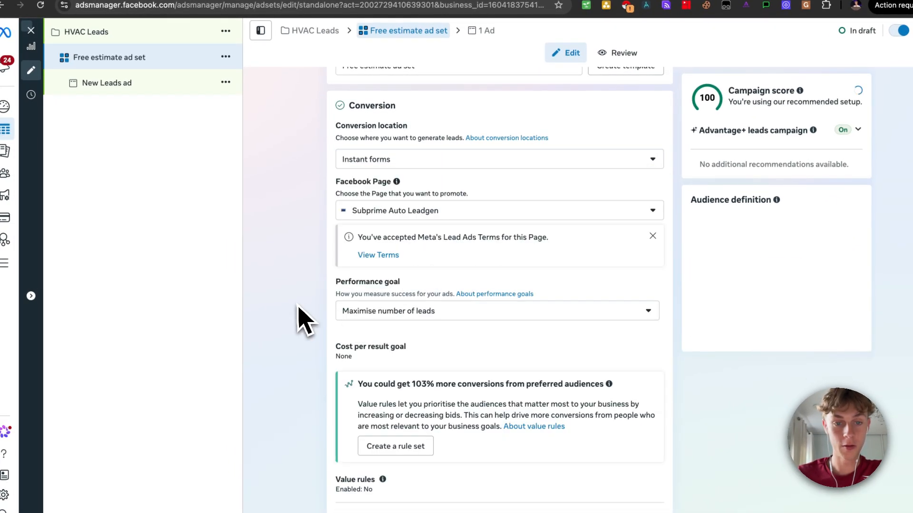
# Step: Choose the advertiser's own Facebook Page from the Personal group as the Page to promote
pyautogui.scroll(-1, 302, 320)
pyautogui.click(383, 184)
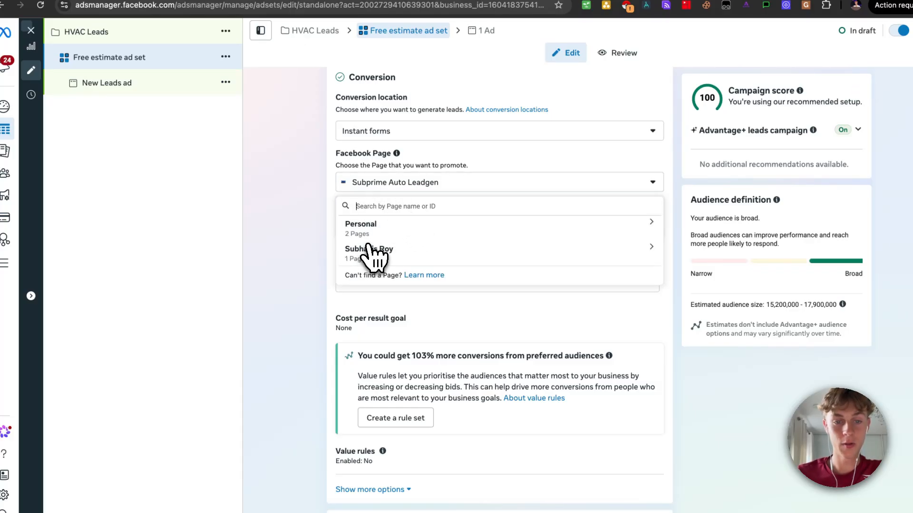
pyautogui.click(362, 229)
pyautogui.click(430, 257)
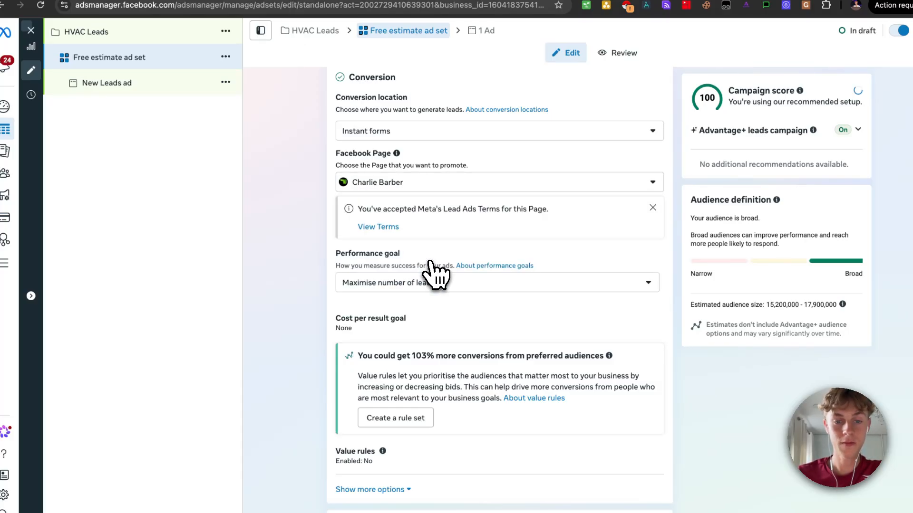
# Step: Review the performance goal choices, the additional conversion options, and the ad set's budget and schedule settings
pyautogui.scroll(-3, 283, 249)
pyautogui.scroll(-2, 297, 244)
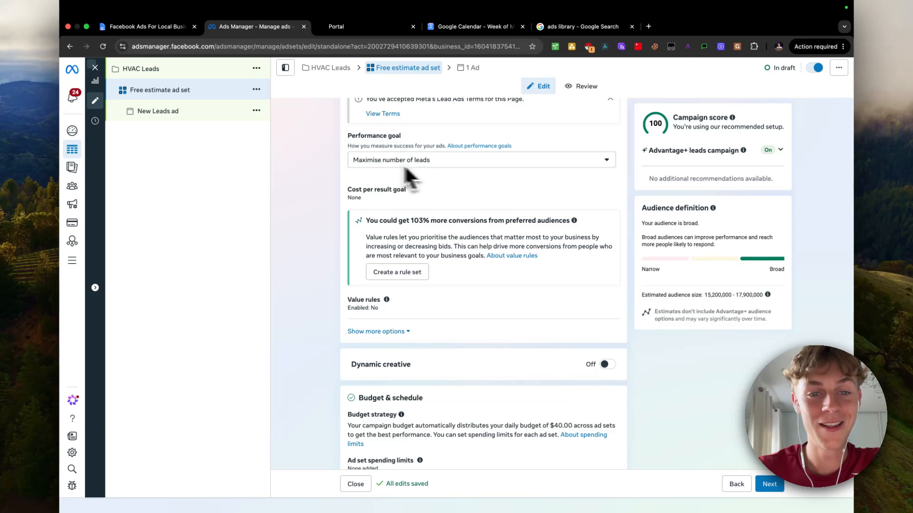
pyautogui.click(387, 159)
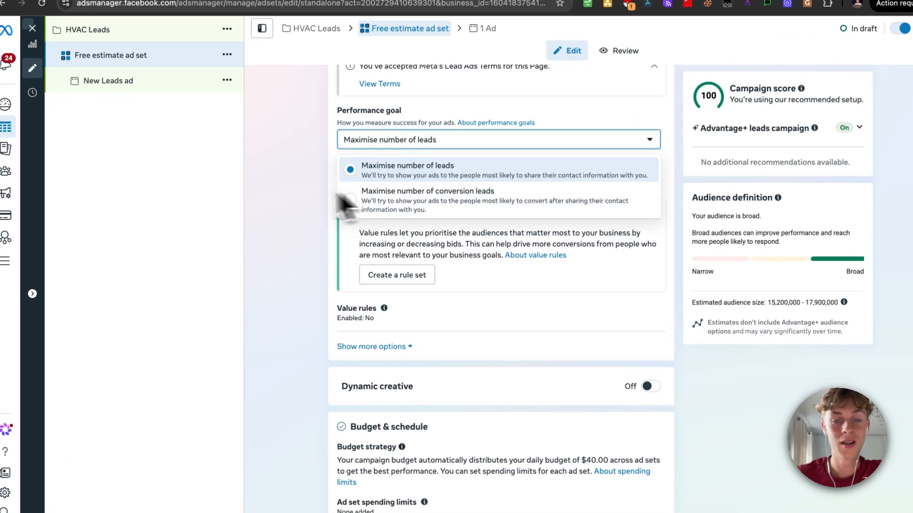
pyautogui.click(273, 192)
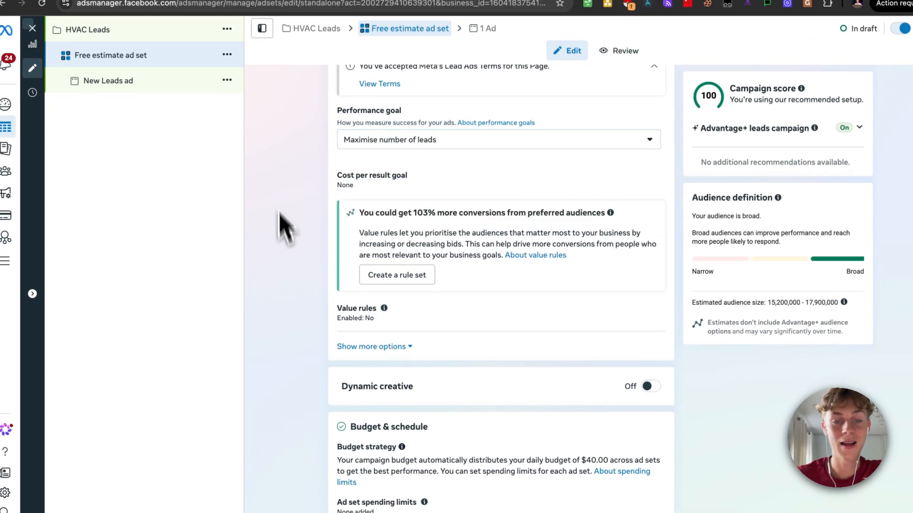
pyautogui.scroll(-3, 280, 214)
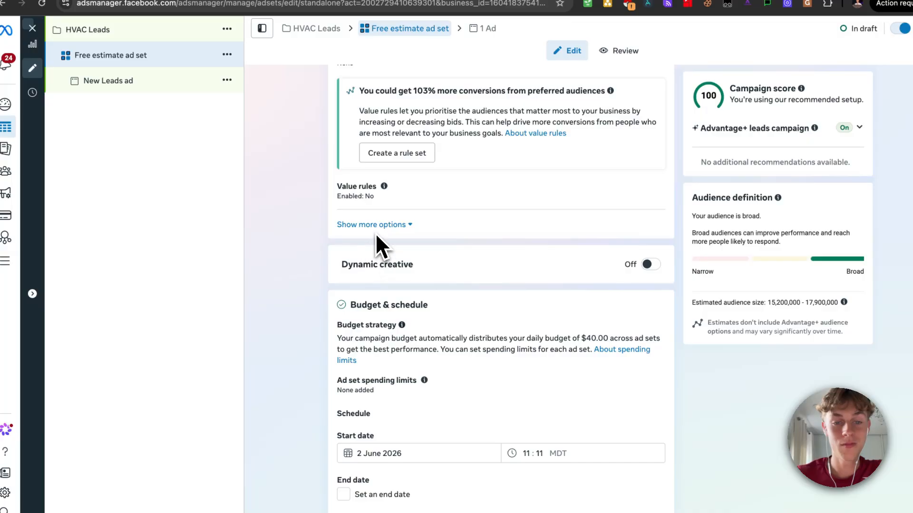
pyautogui.click(365, 225)
pyautogui.scroll(-3, 291, 421)
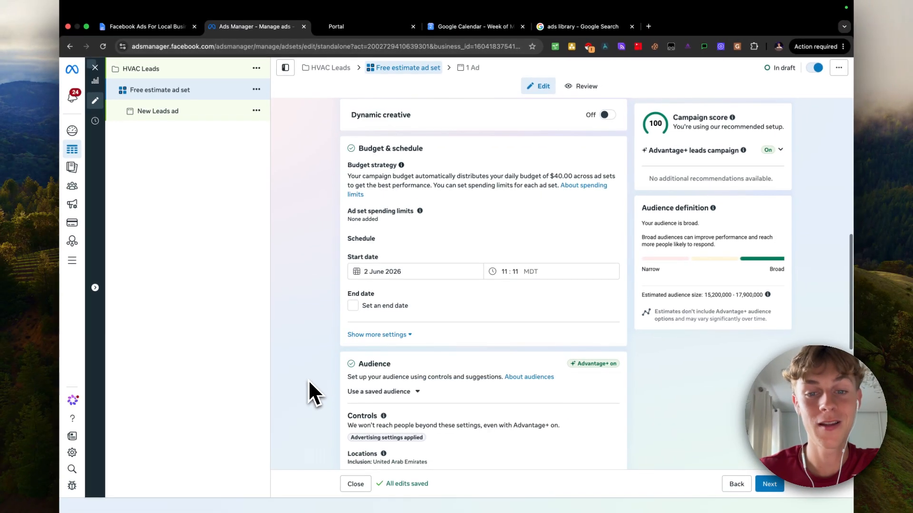
pyautogui.scroll(-1, 308, 380)
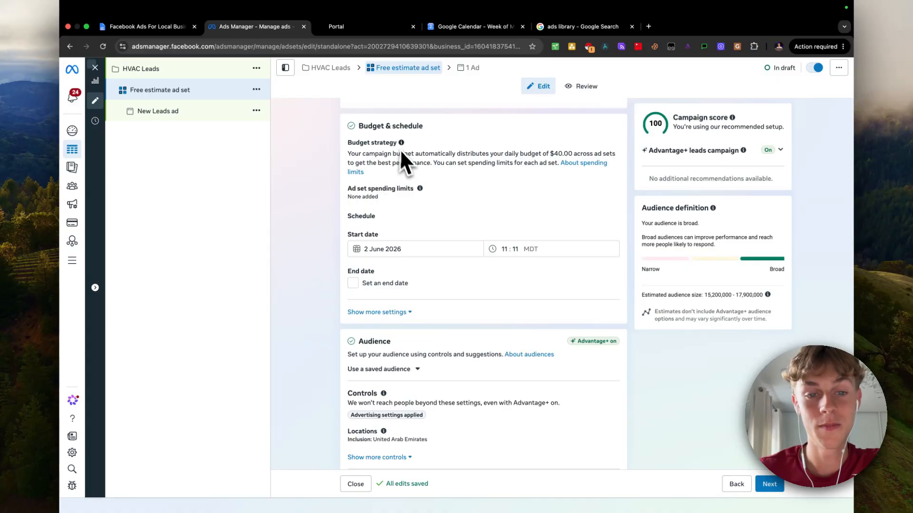
pyautogui.scroll(-1, 328, 295)
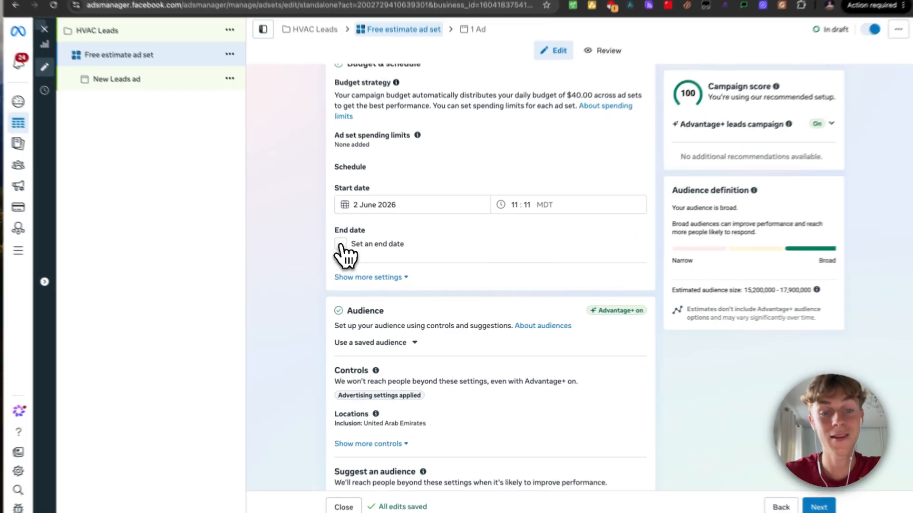
# Step: Try an end date of 9 June 2026 in the ad set's schedule, and remove it again
pyautogui.click(353, 256)
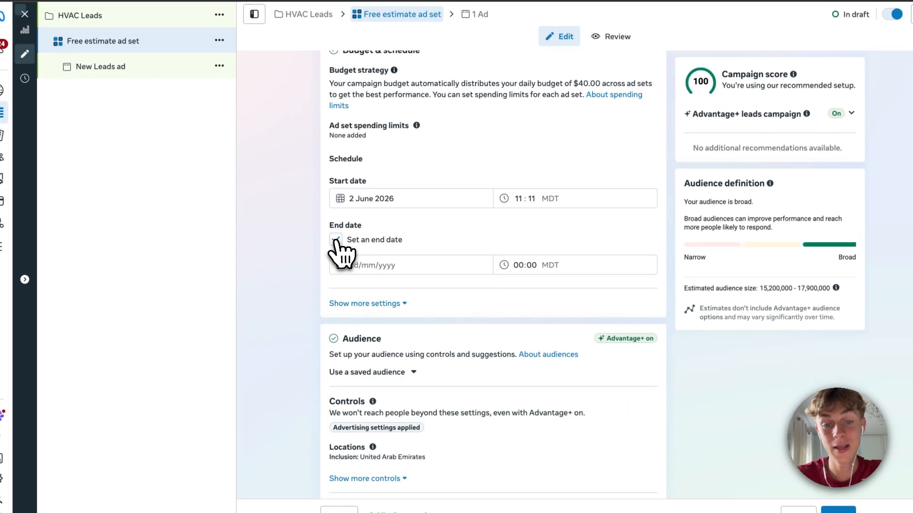
pyautogui.click(390, 264)
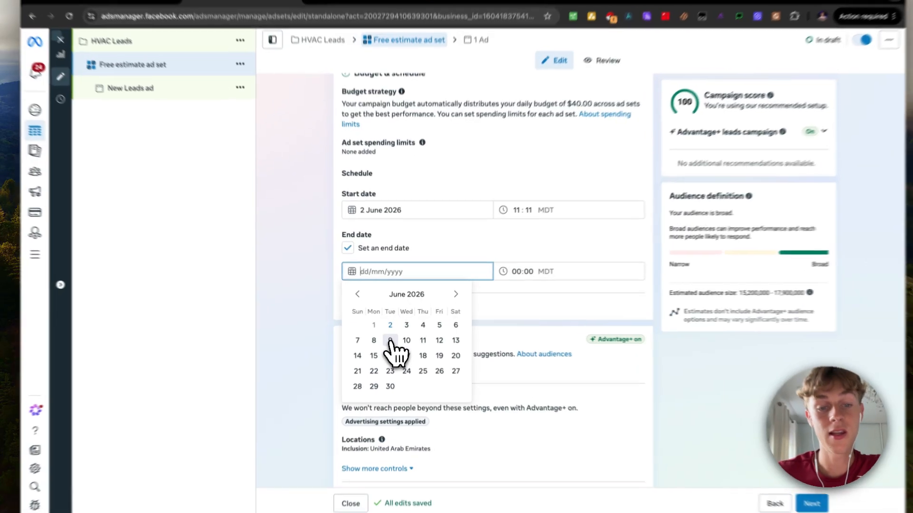
pyautogui.click(391, 338)
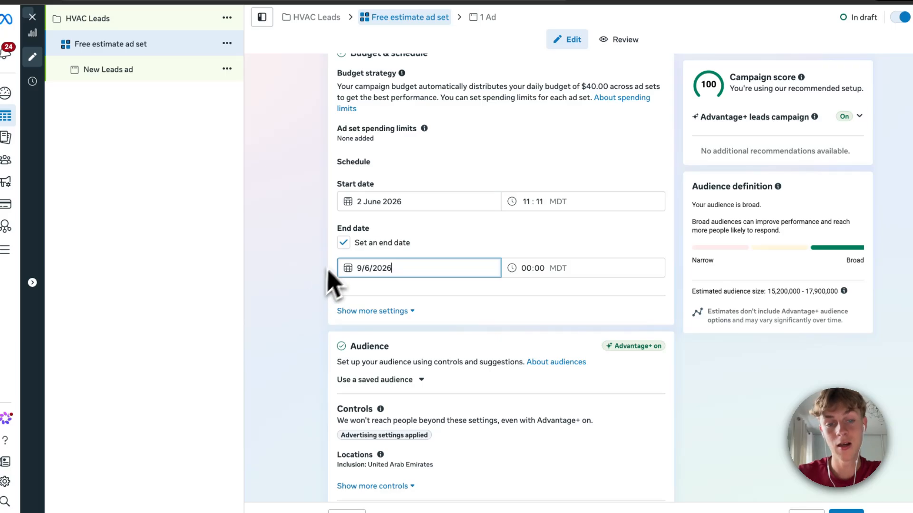
pyautogui.click(343, 243)
# Step: Open the audience's location controls for editing and show the location map
pyautogui.scroll(-2, 315, 309)
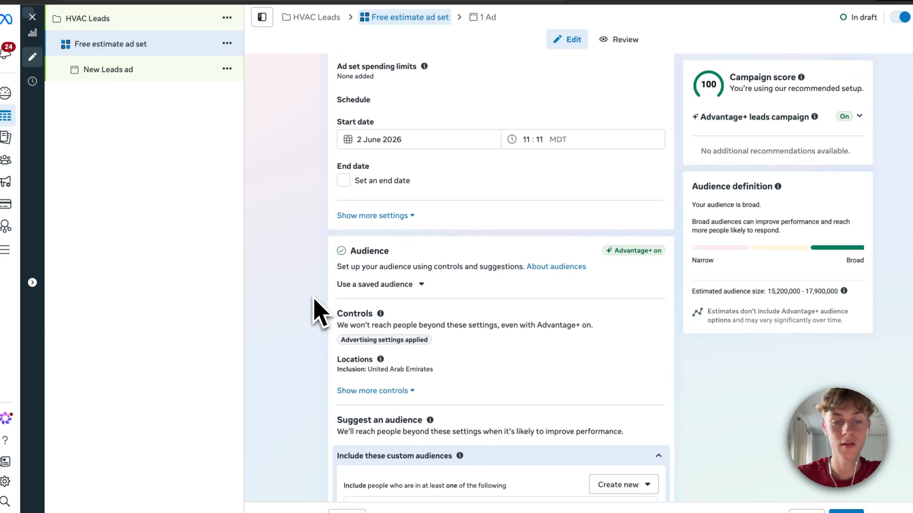
pyautogui.scroll(-2, 313, 309)
pyautogui.scroll(-2, 307, 349)
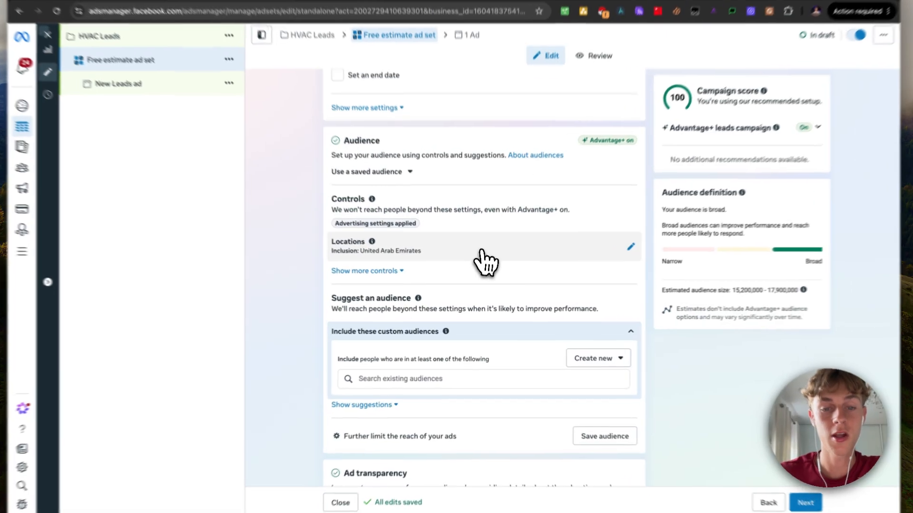
pyautogui.click(489, 260)
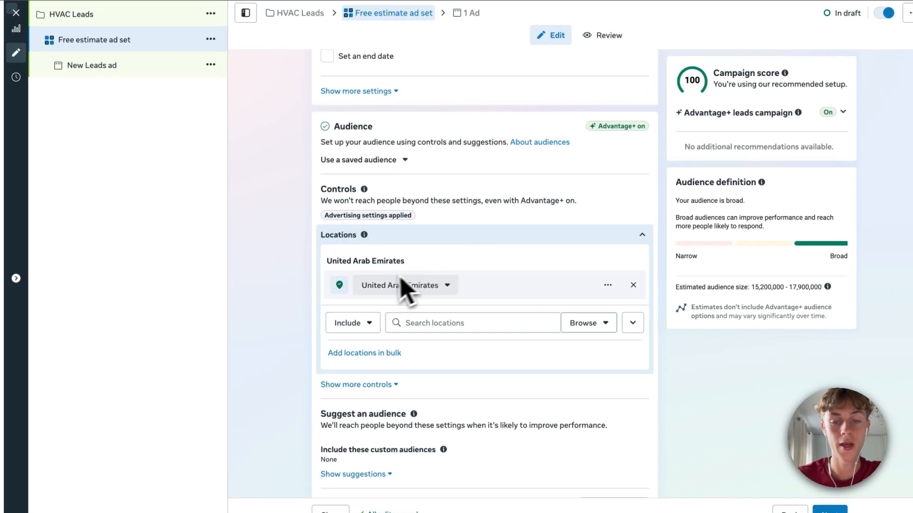
pyautogui.click(633, 323)
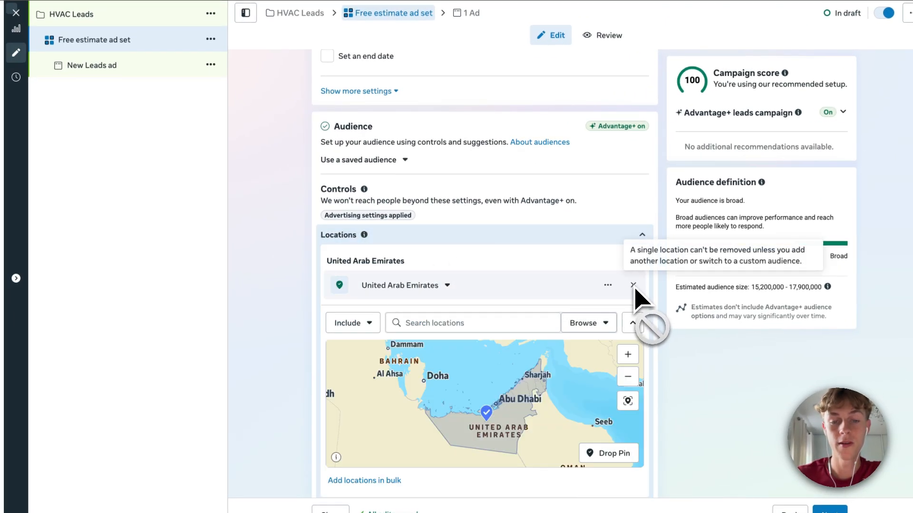
pyautogui.click(446, 323)
pyautogui.write('uni')
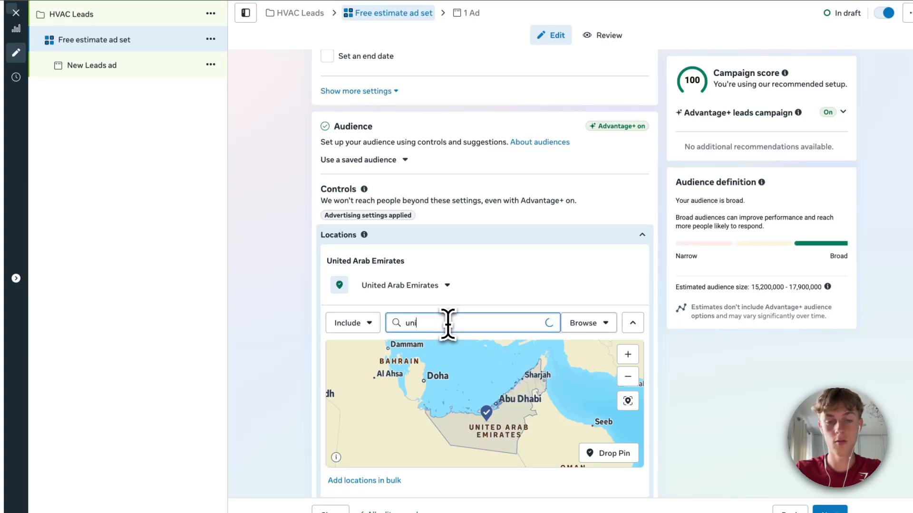
pyautogui.press('BackSpace')
pyautogui.press('BackSpace')
pyautogui.press('BackSpace')
pyautogui.press('BackSpace')
pyautogui.press('BackSpace')
pyautogui.press('BackSpace')
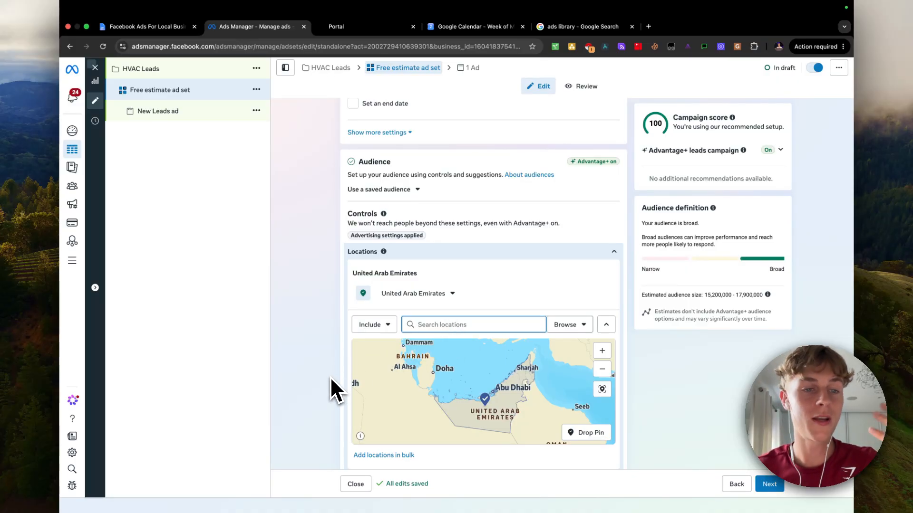
# Step: Search the audience locations for San Antonio and include San Antonio, Texas, United States
pyautogui.scroll(-2, 331, 390)
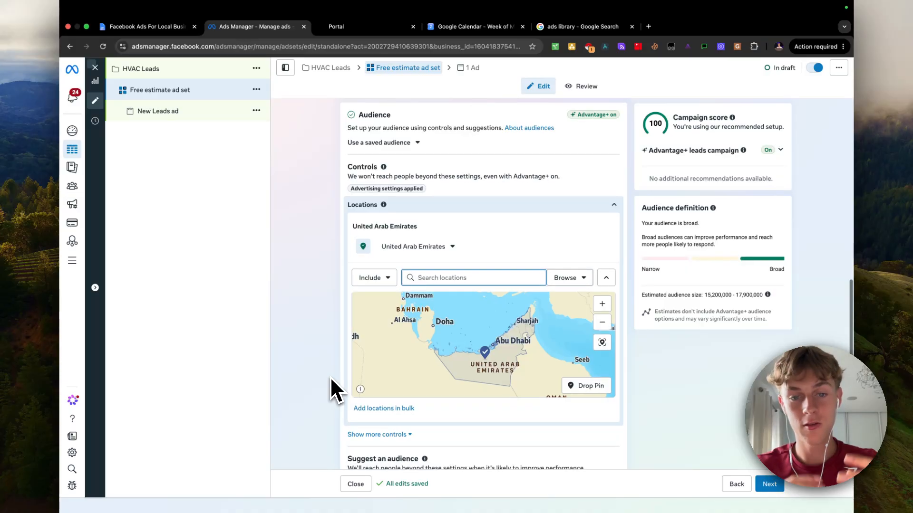
pyautogui.scroll(-3, 331, 390)
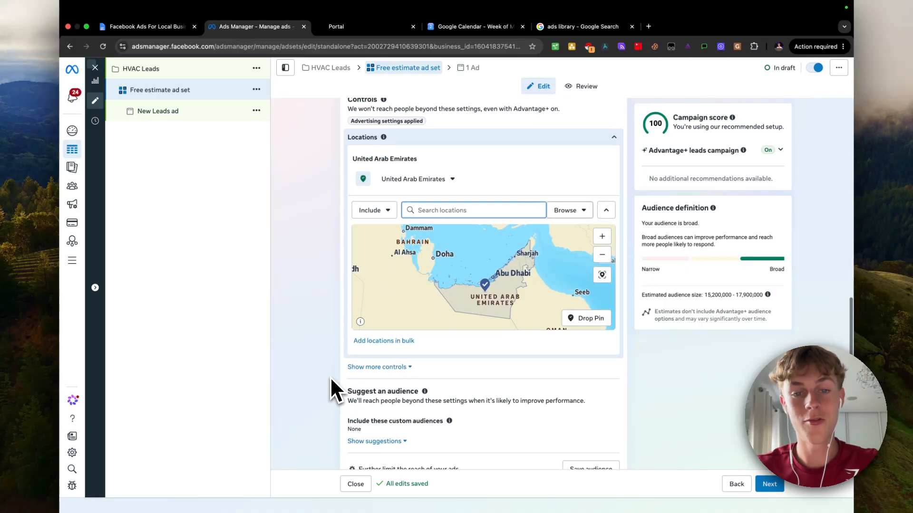
pyautogui.click(445, 215)
pyautogui.write('san')
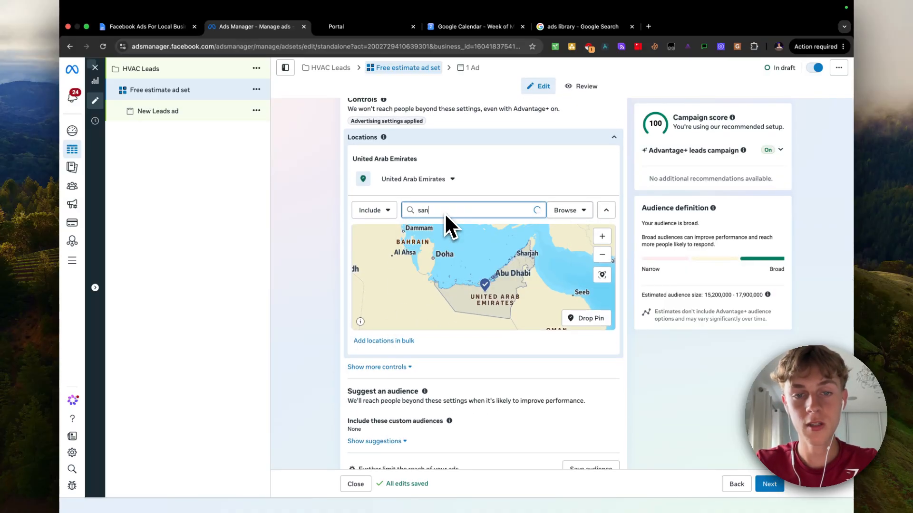
pyautogui.write(' an')
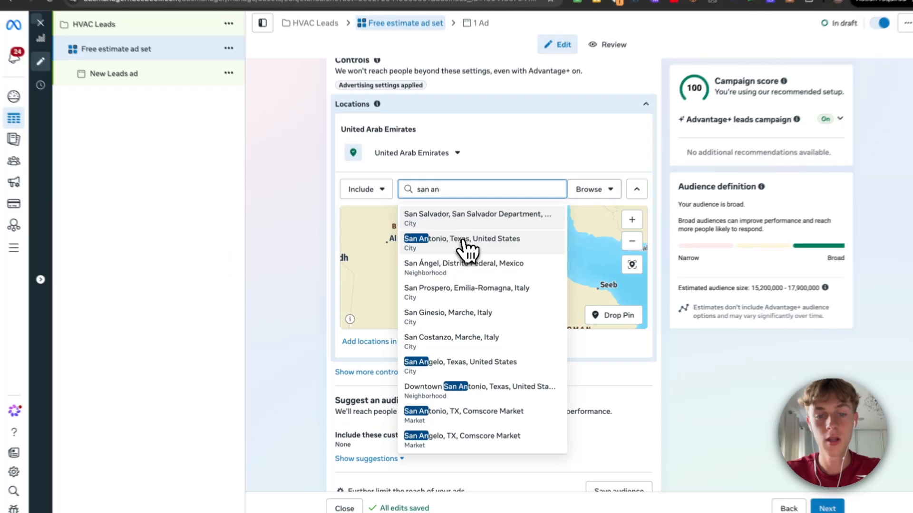
pyautogui.click(467, 244)
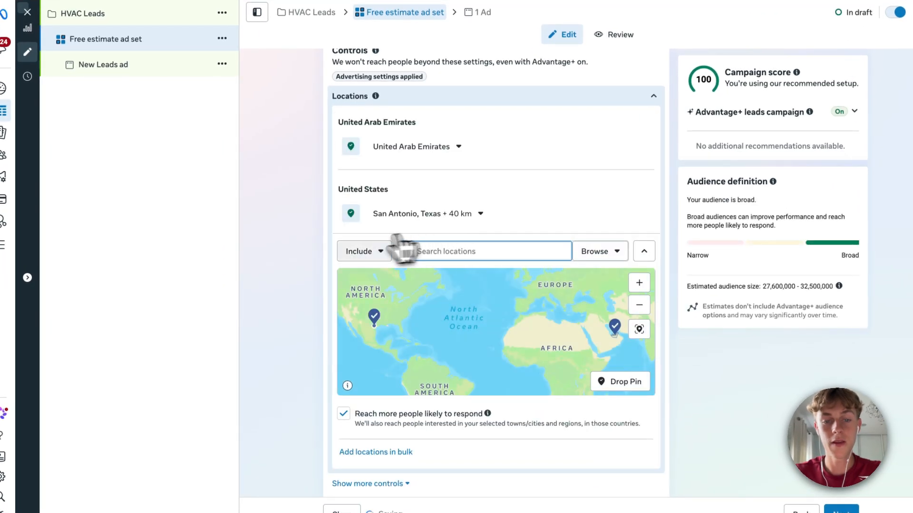
pyautogui.scroll(-1, 323, 359)
pyautogui.scroll(-3, 325, 359)
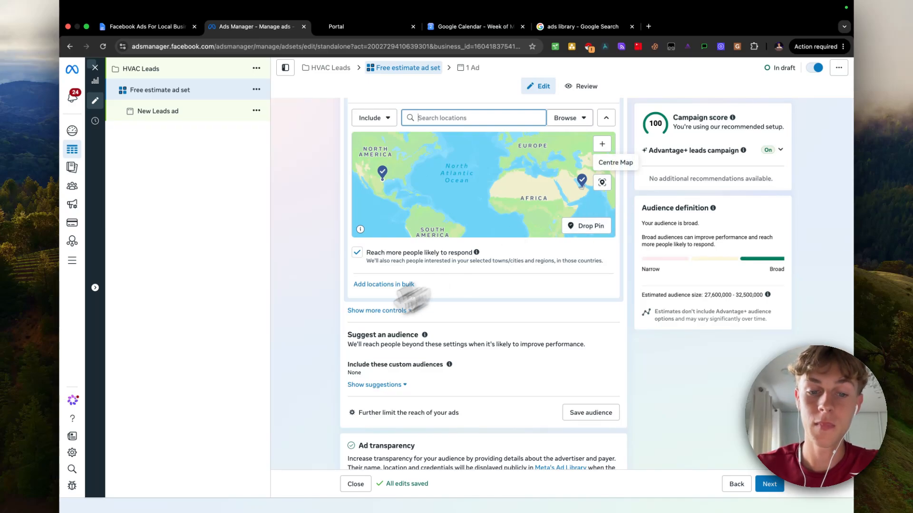
# Step: Expand the additional placement settings in the ad set's Placements section
pyautogui.scroll(-2, 306, 375)
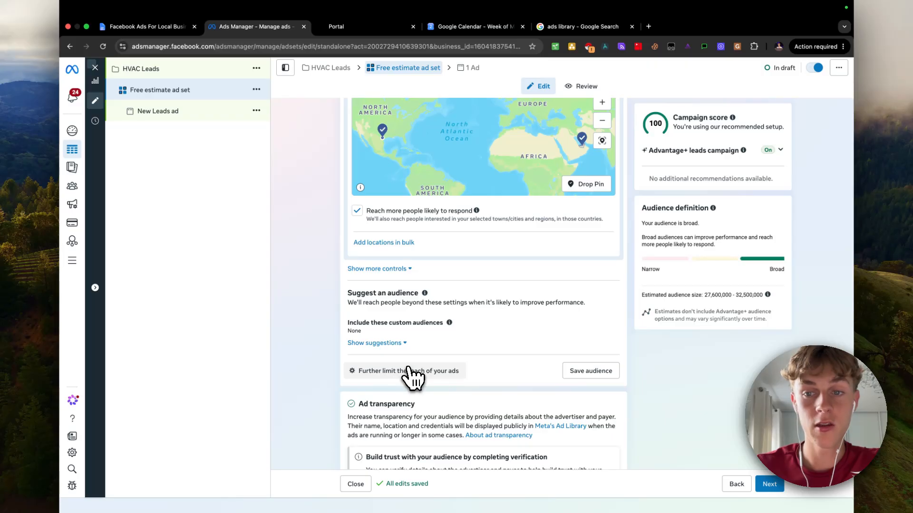
pyautogui.scroll(-2, 333, 376)
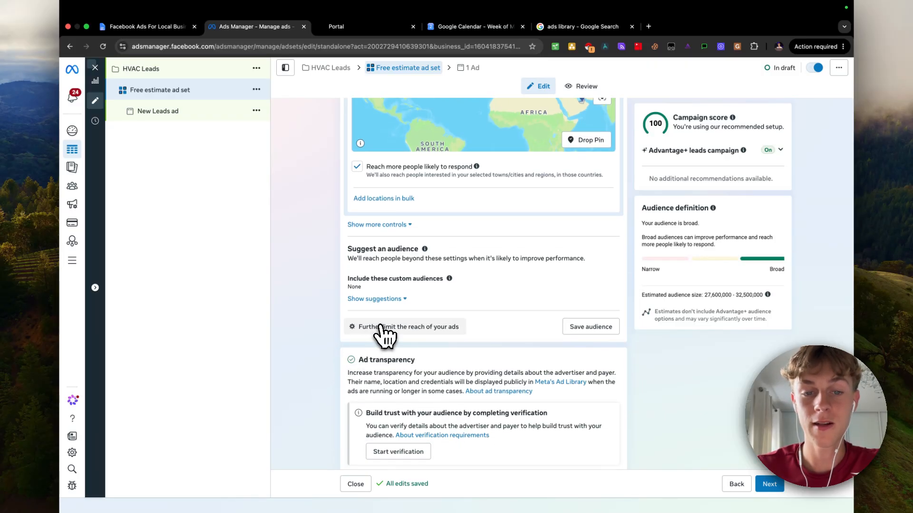
pyautogui.scroll(-1, 314, 410)
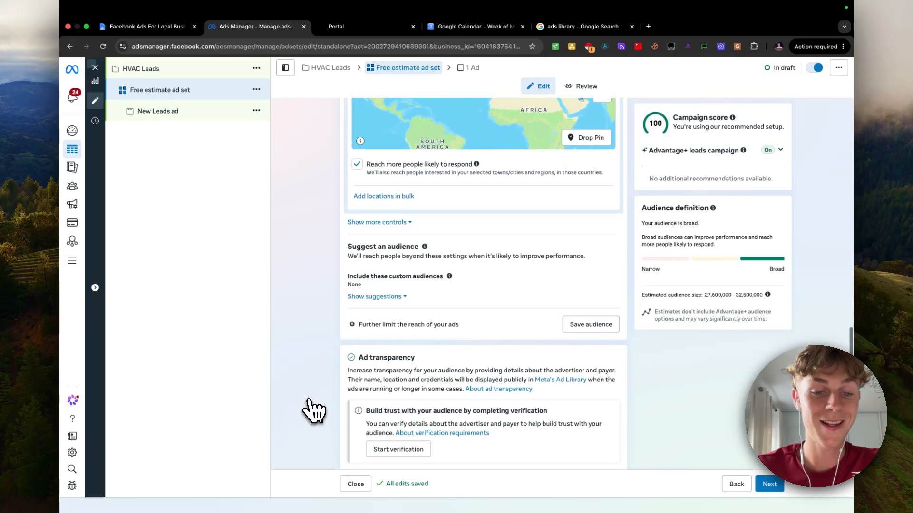
pyautogui.scroll(-5, 314, 411)
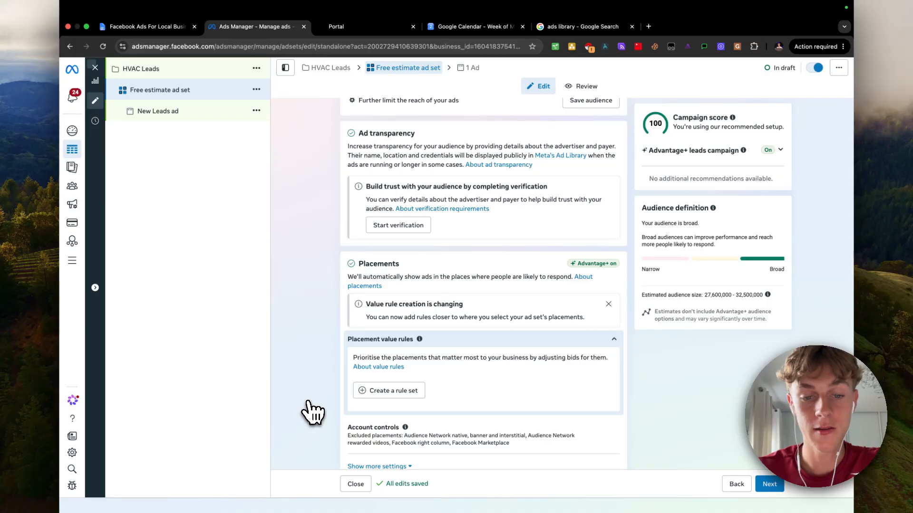
pyautogui.scroll(1, 326, 204)
pyautogui.scroll(-2, 326, 204)
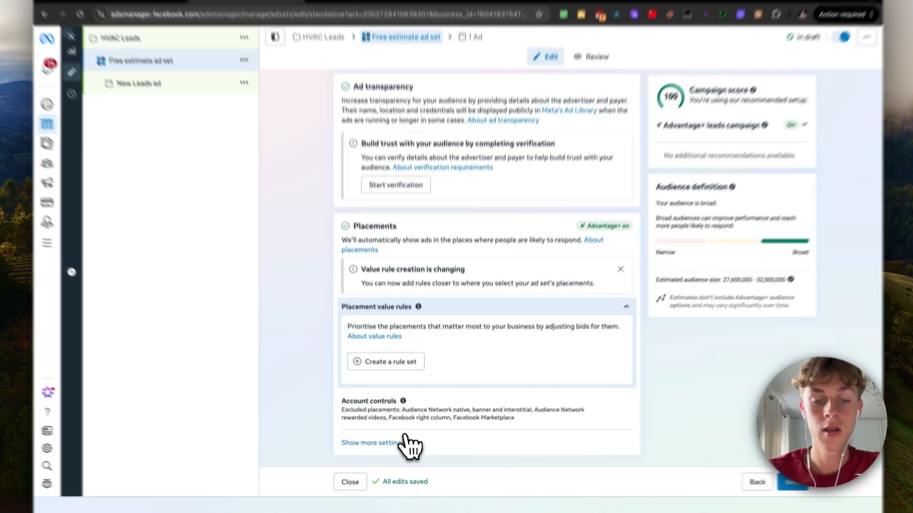
pyautogui.click(405, 448)
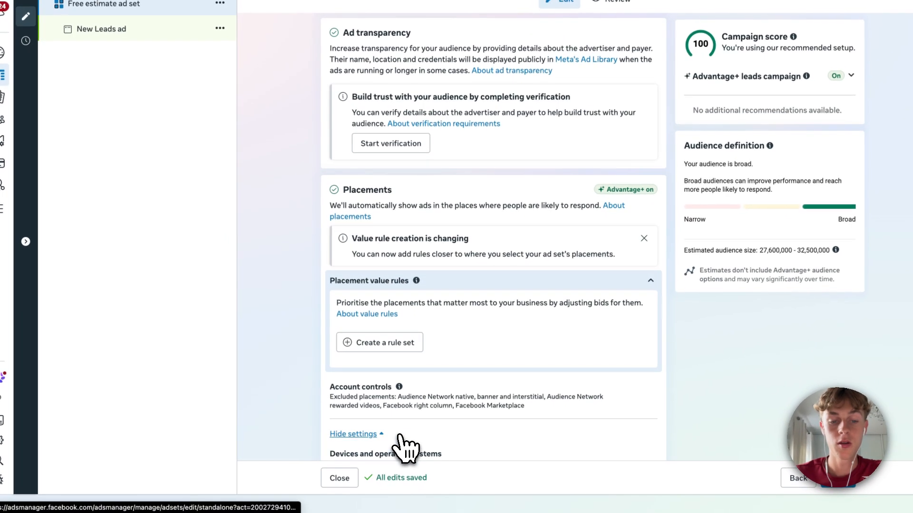
pyautogui.scroll(-5, 405, 447)
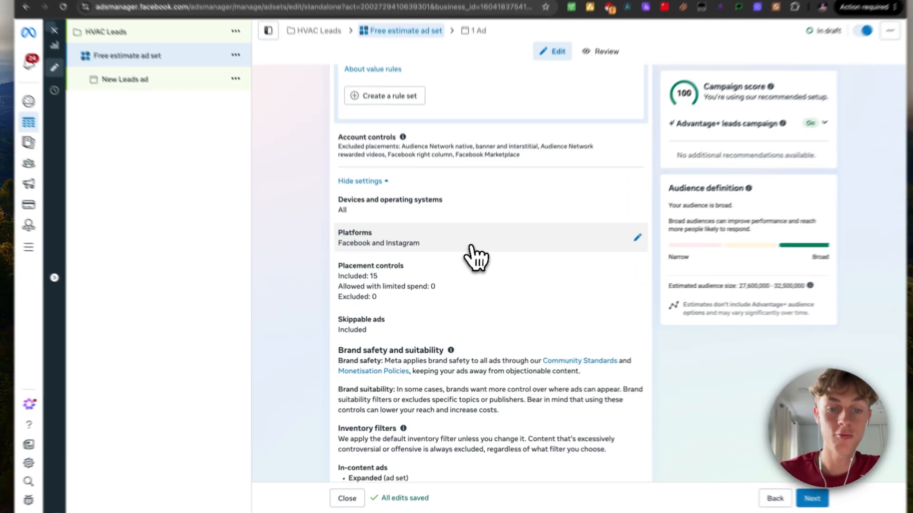
# Step: Edit the placement platforms so that only Facebook is included and Instagram is deselected
pyautogui.click(440, 259)
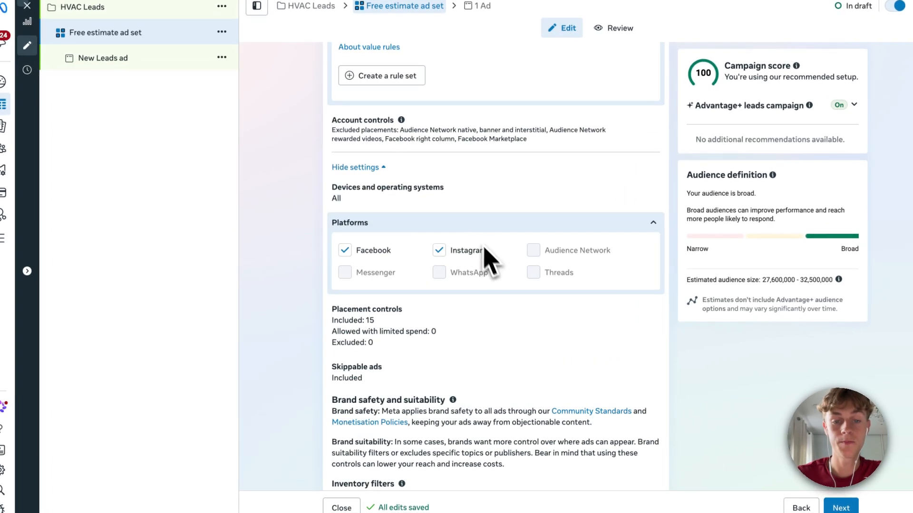
pyautogui.click(344, 250)
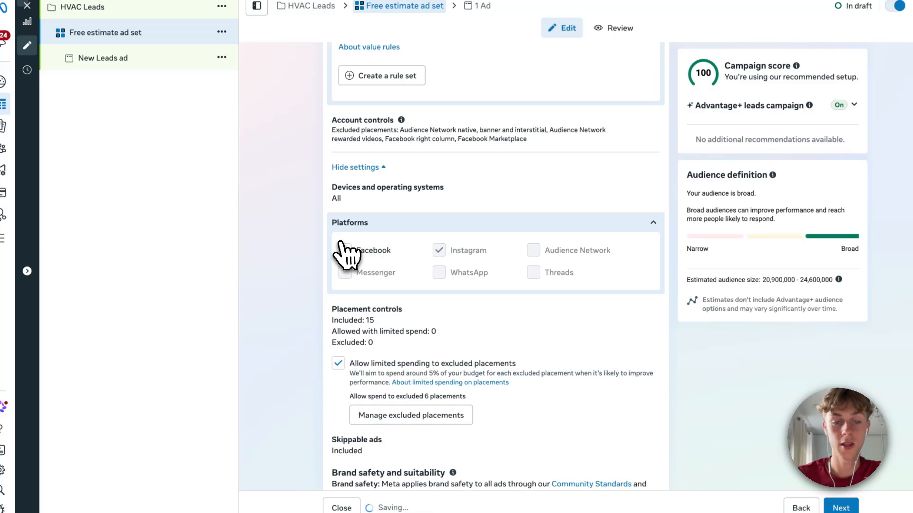
pyautogui.click(439, 250)
# Step: Review the ad set's placement controls, limited spending option, brand safety and suitability settings, and inventory filters
pyautogui.scroll(-3, 306, 371)
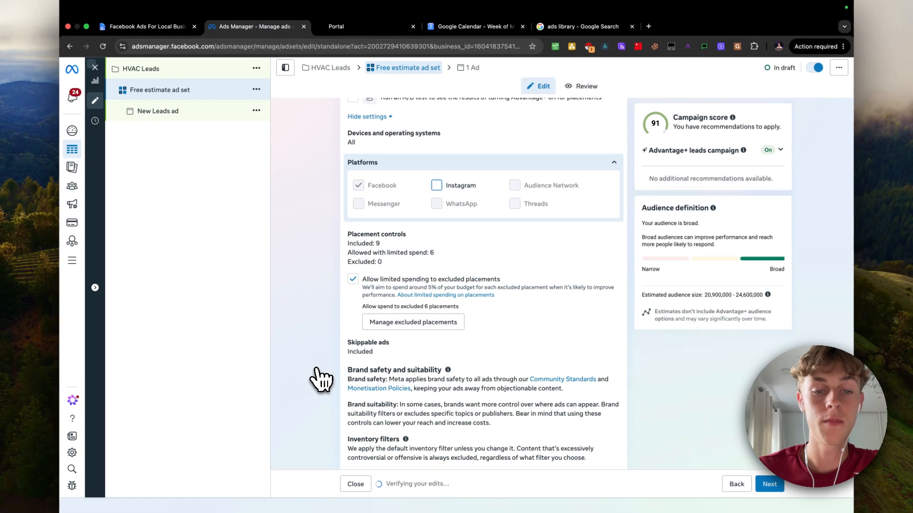
pyautogui.scroll(-5, 319, 378)
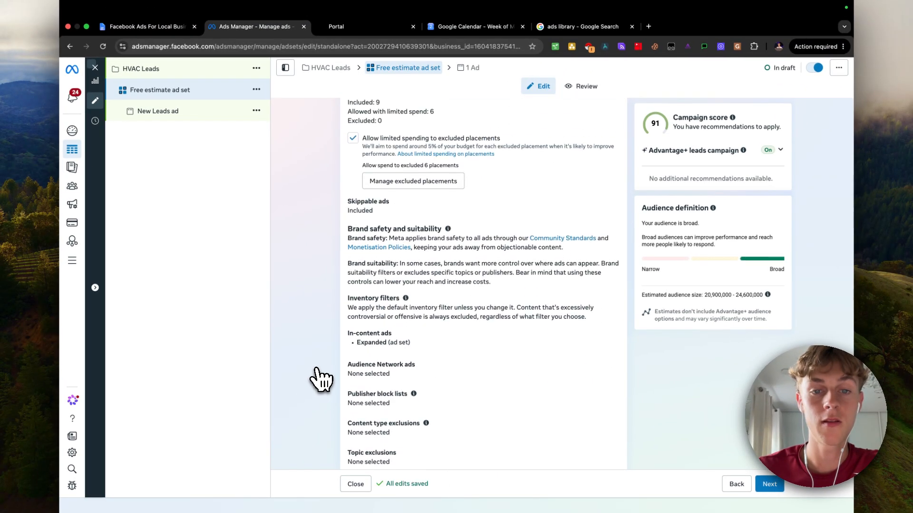
pyautogui.scroll(10, 323, 300)
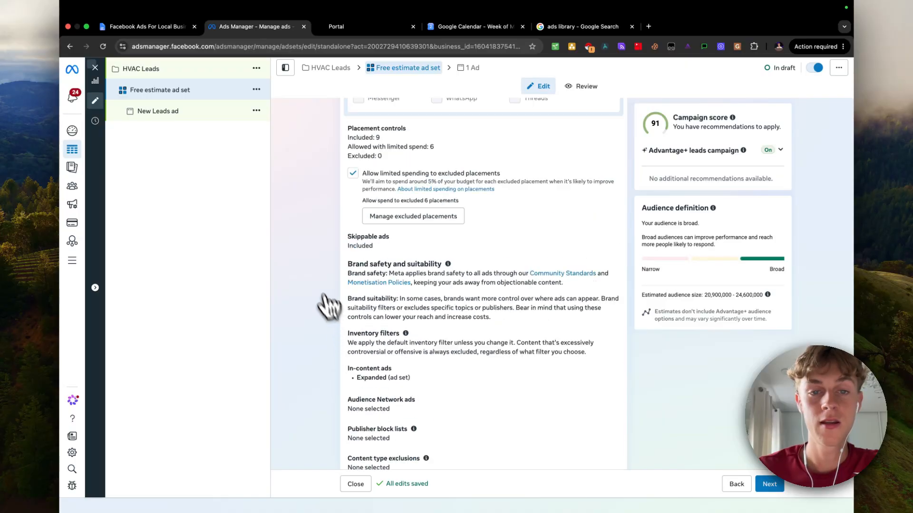
pyautogui.scroll(8, 319, 288)
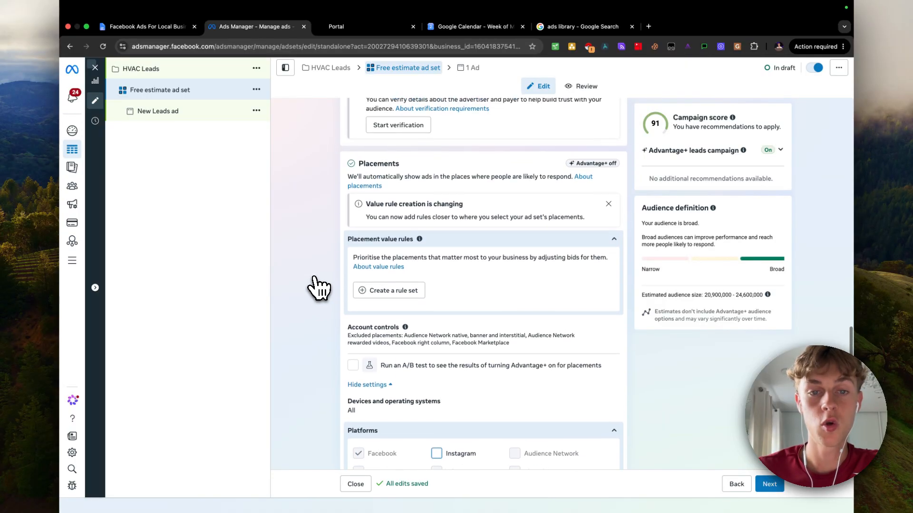
pyautogui.scroll(-2, 319, 288)
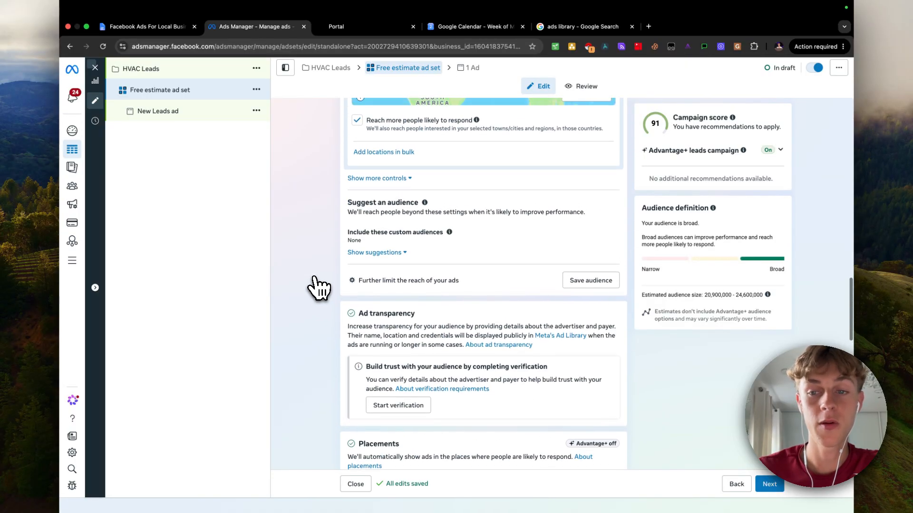
pyautogui.scroll(-5, 318, 287)
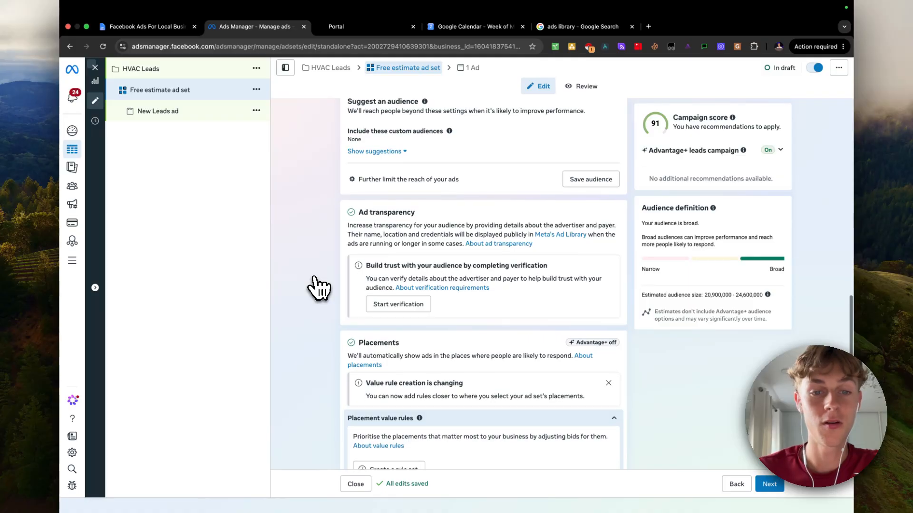
pyautogui.scroll(-4, 319, 288)
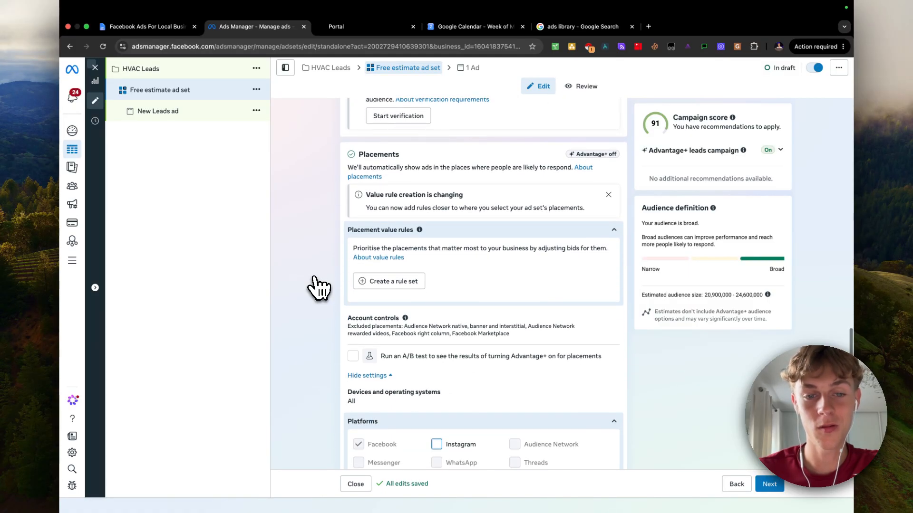
pyautogui.scroll(-5, 318, 288)
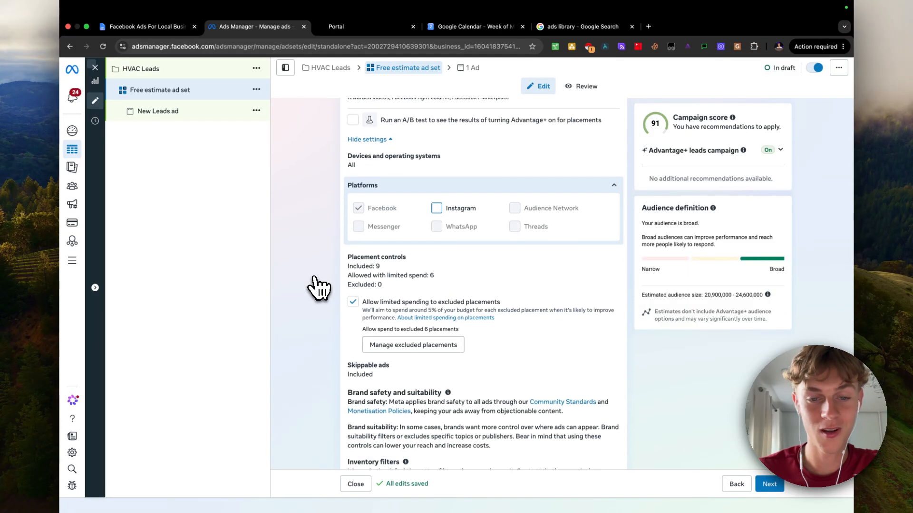
pyautogui.scroll(-5, 328, 373)
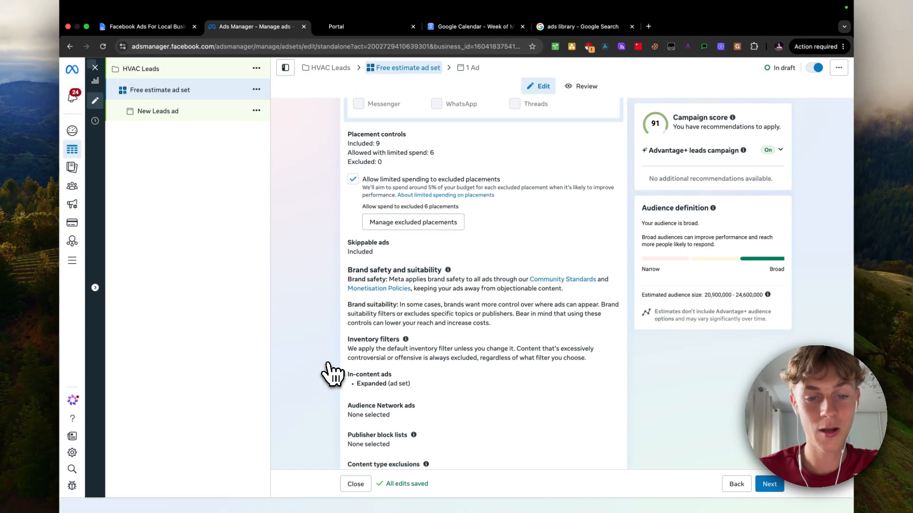
pyautogui.scroll(-1, 328, 373)
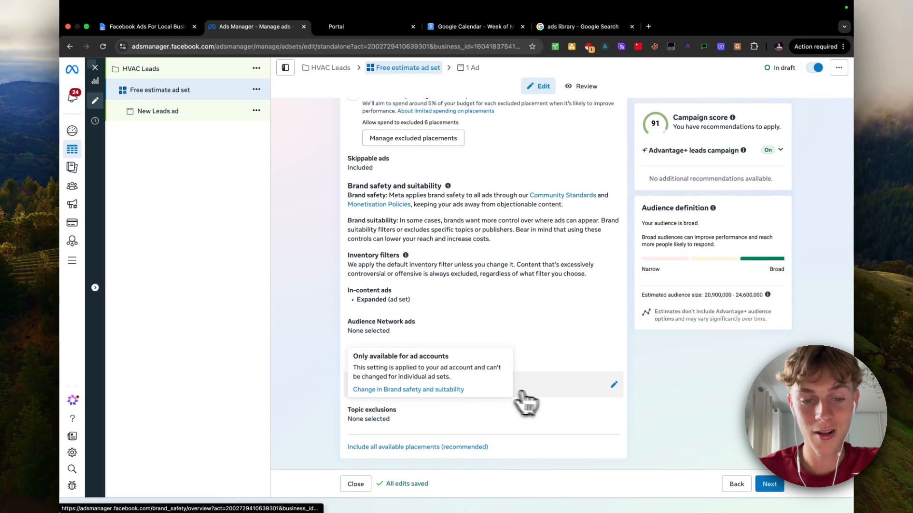
pyautogui.scroll(2, 579, 404)
pyautogui.scroll(2, 581, 404)
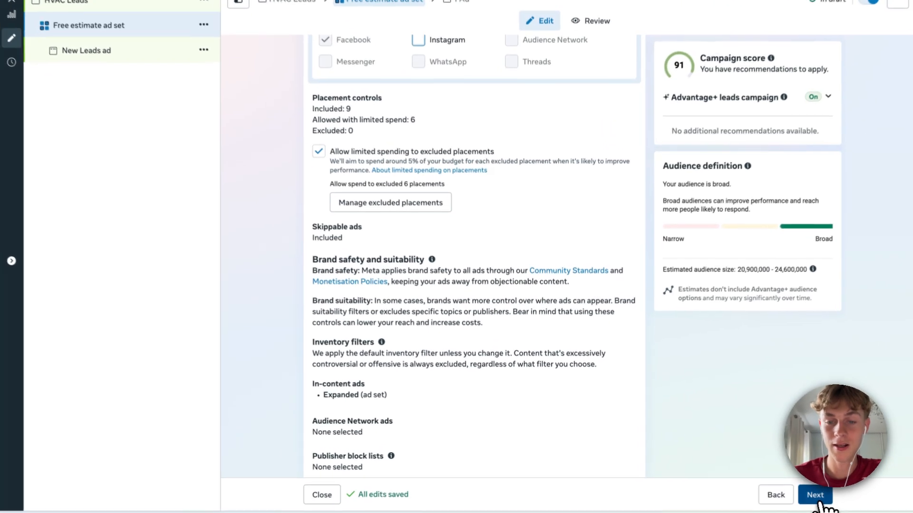
# Step: Continue to the New Leads ad and start a new instant form in its destination settings, building it from scratch
pyautogui.click(769, 487)
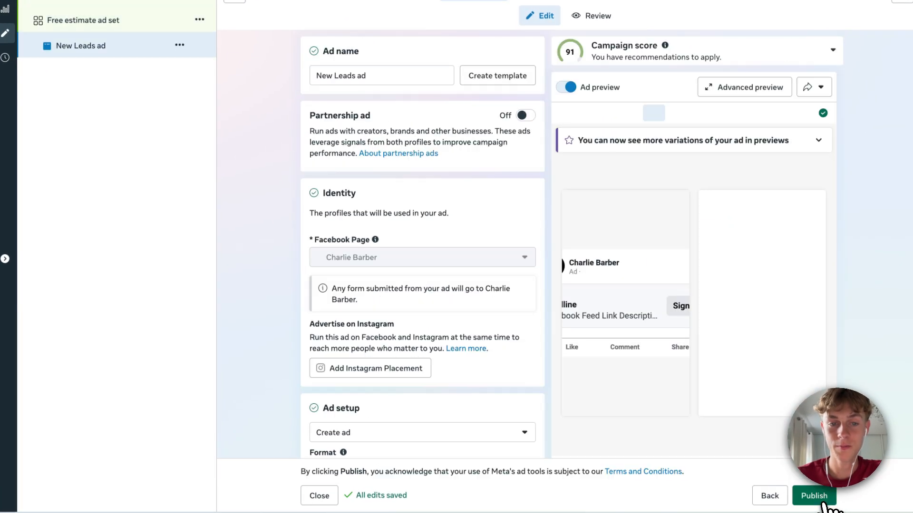
pyautogui.scroll(-10, 343, 101)
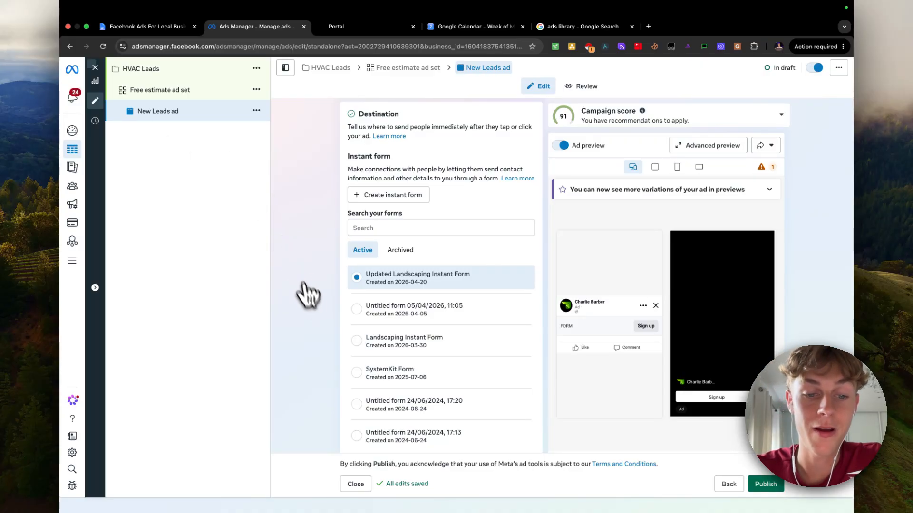
pyautogui.scroll(-5, 314, 304)
pyautogui.scroll(-10, 313, 307)
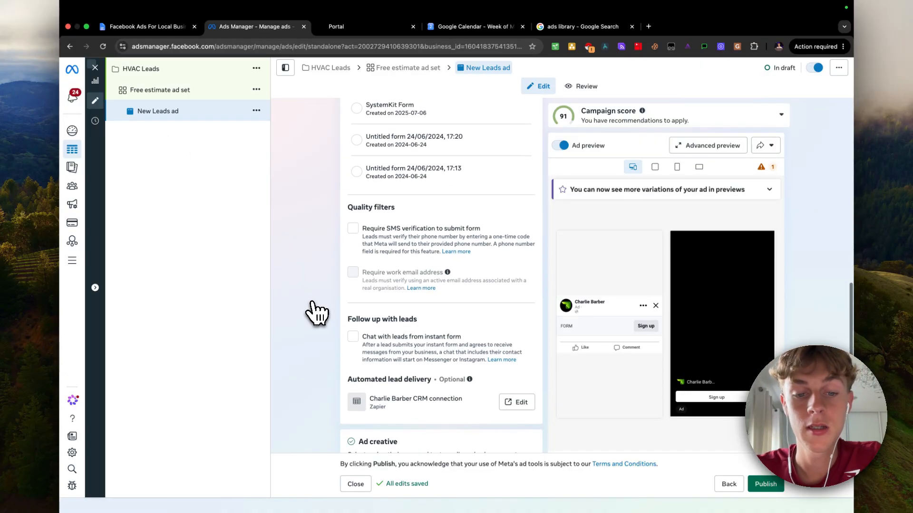
pyautogui.scroll(12, 315, 313)
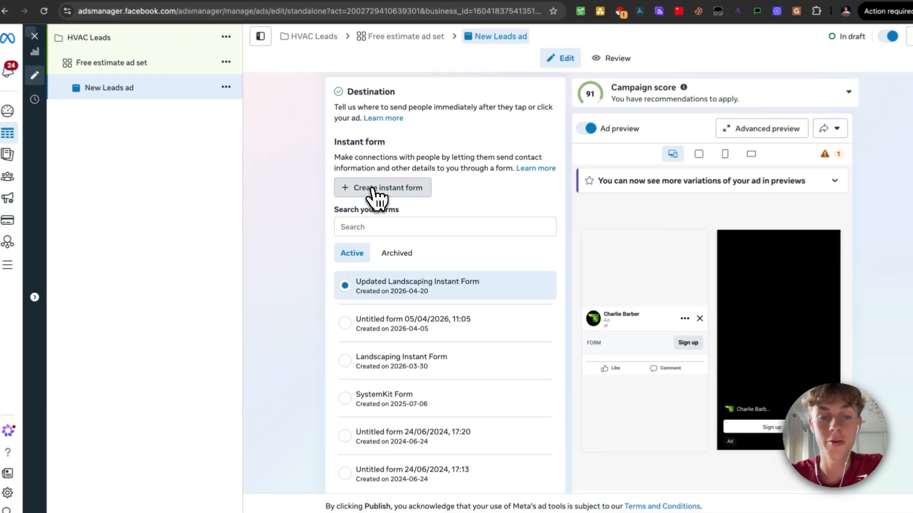
pyautogui.click(381, 196)
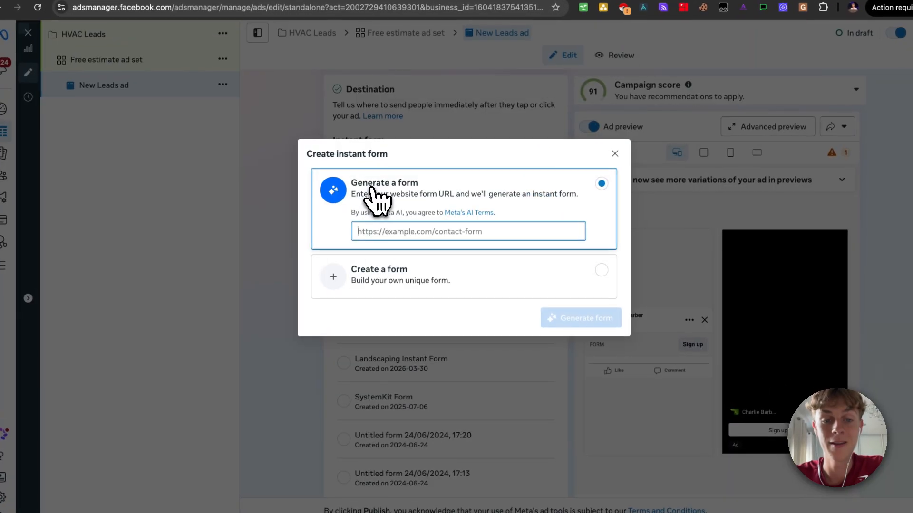
pyautogui.click(398, 281)
pyautogui.click(608, 318)
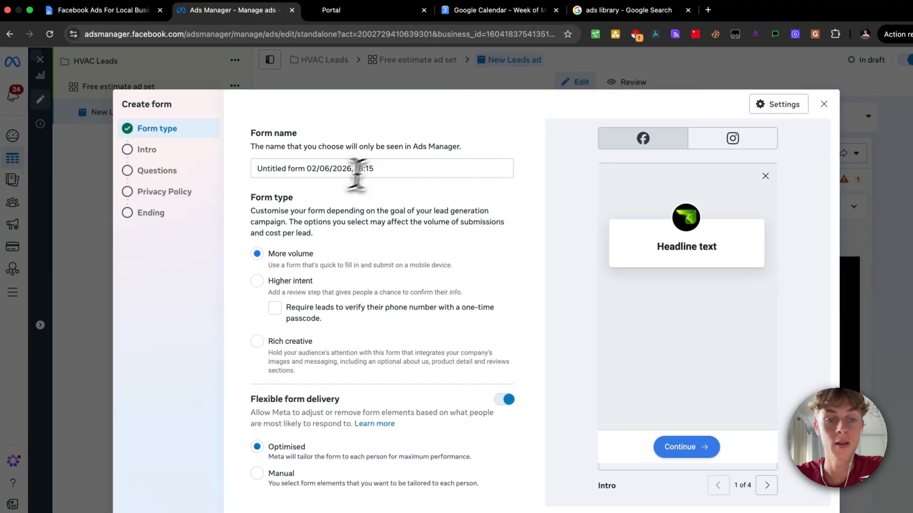
# Step: Name the new instant form "HVAC Lead Form"
pyautogui.tripleClick(344, 146)
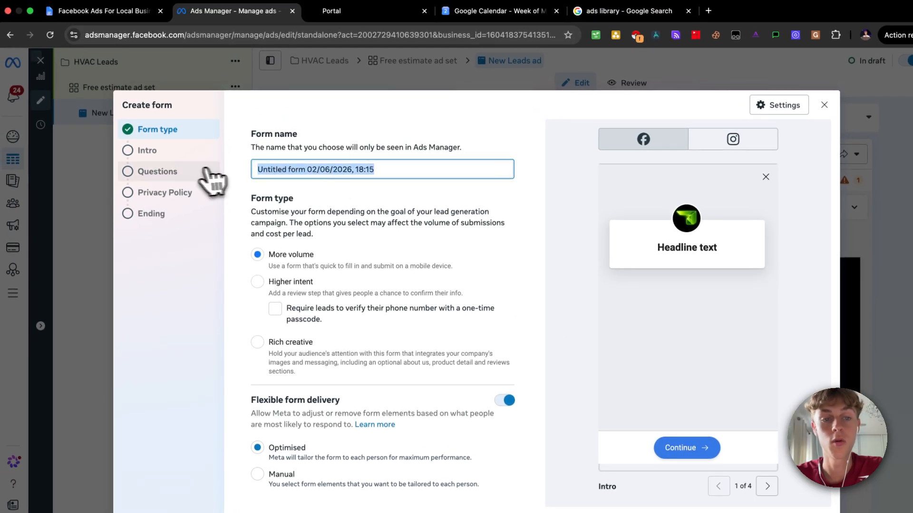
pyautogui.write('H')
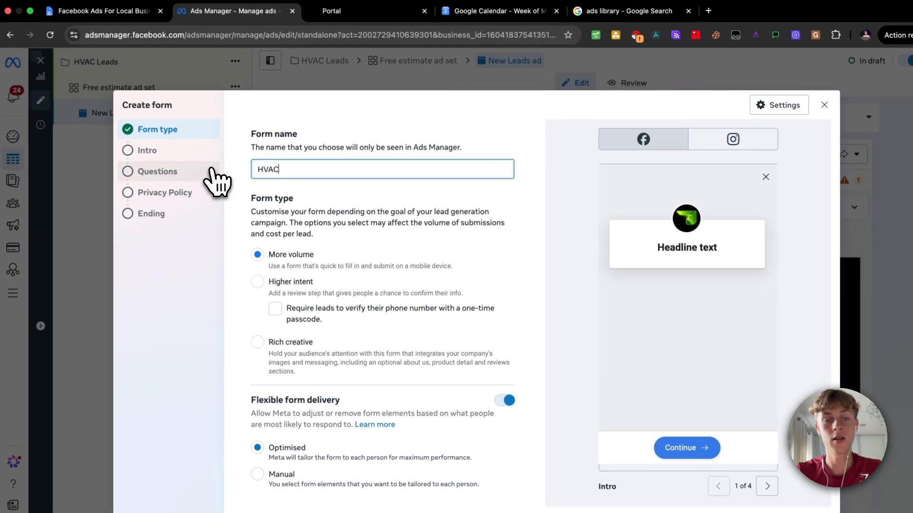
pyautogui.write('VAC ')
pyautogui.write('Lead Form')
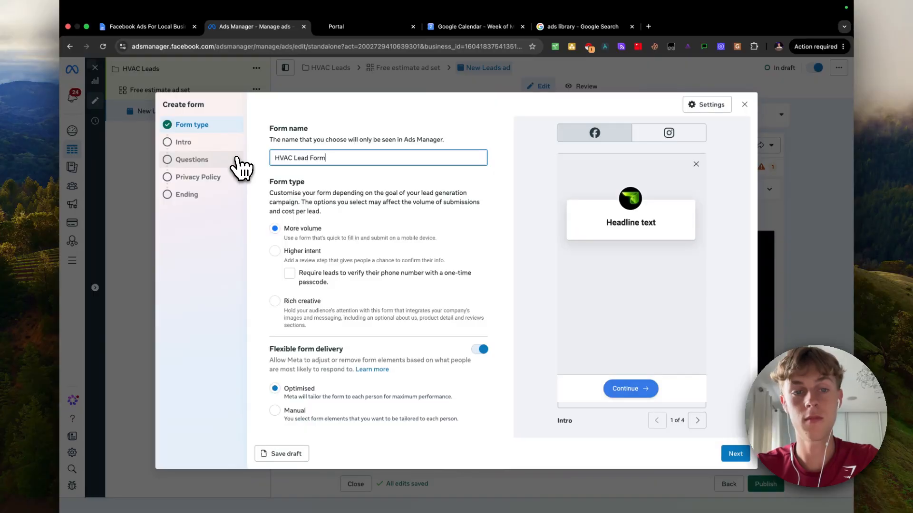
pyautogui.scroll(-1, 300, 236)
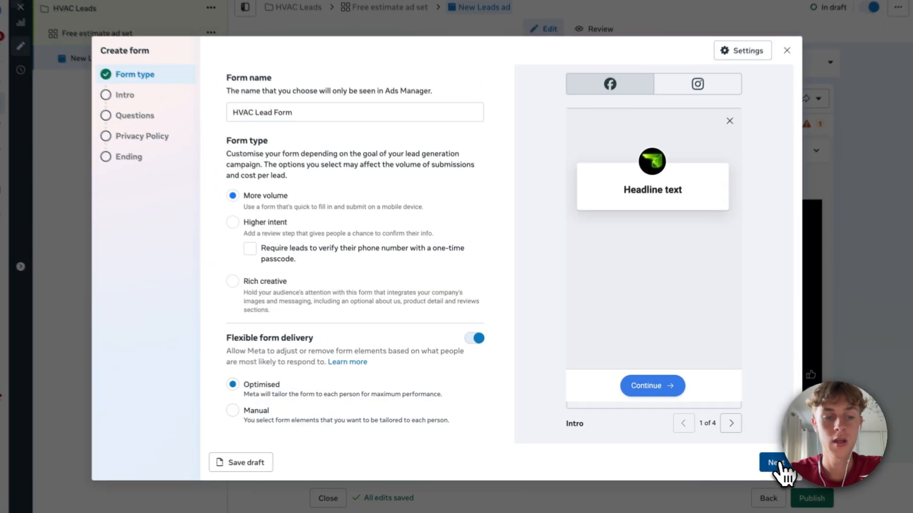
# Step: Continue to the form's intro and set the greeting headline to "Fill Out This Quick Form For A Free Estimate"
pyautogui.click(737, 454)
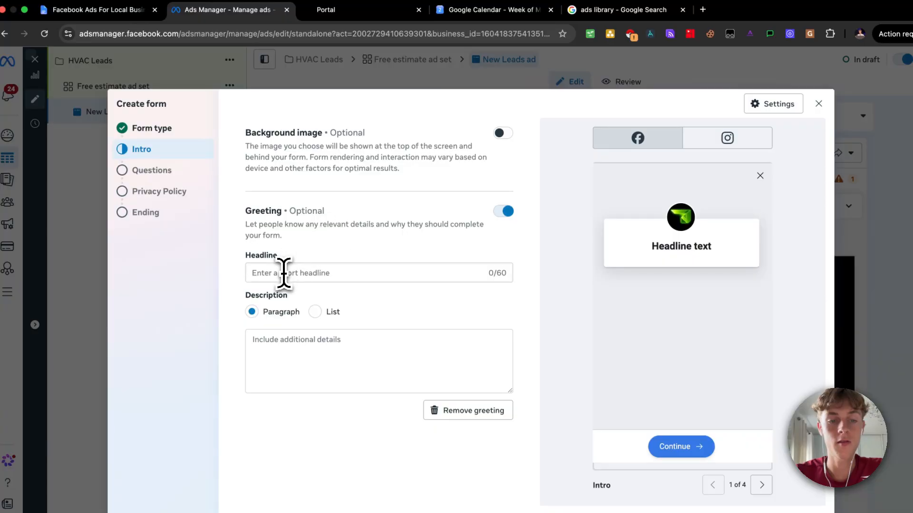
pyautogui.click(284, 273)
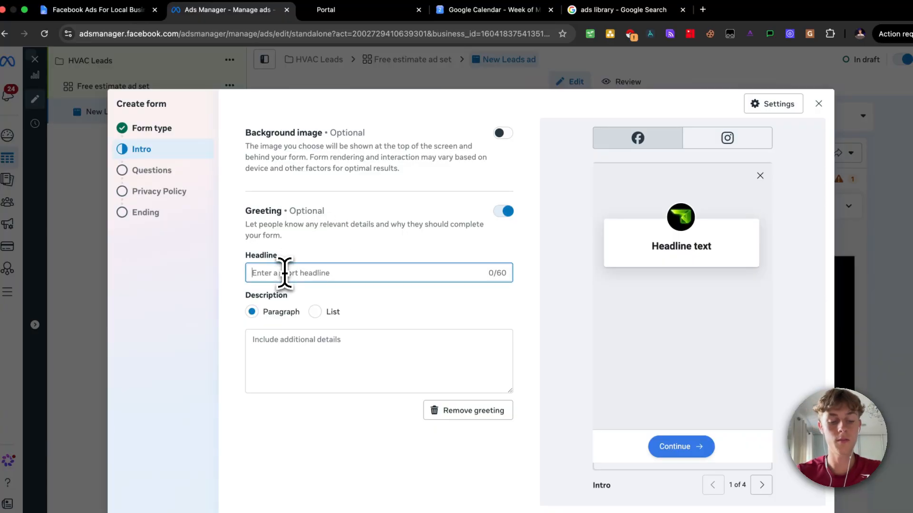
pyautogui.write('Fill ')
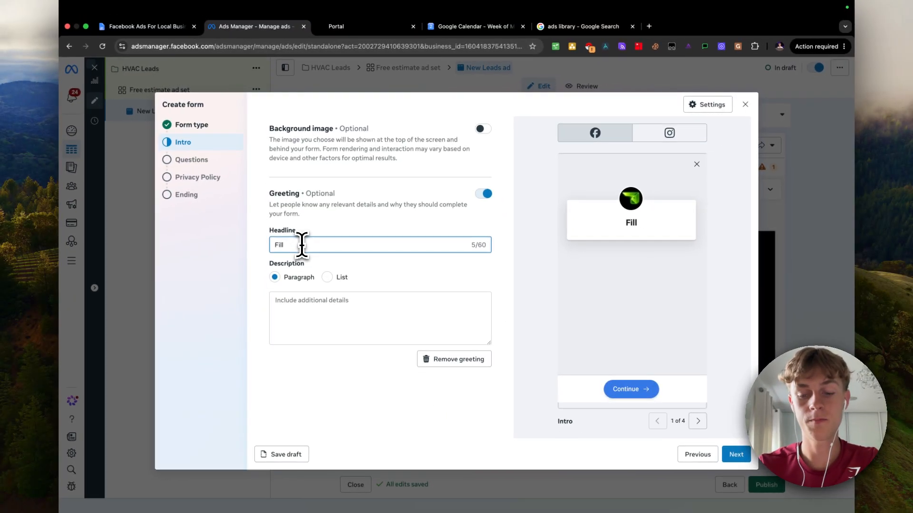
pyautogui.write('Out This Quick')
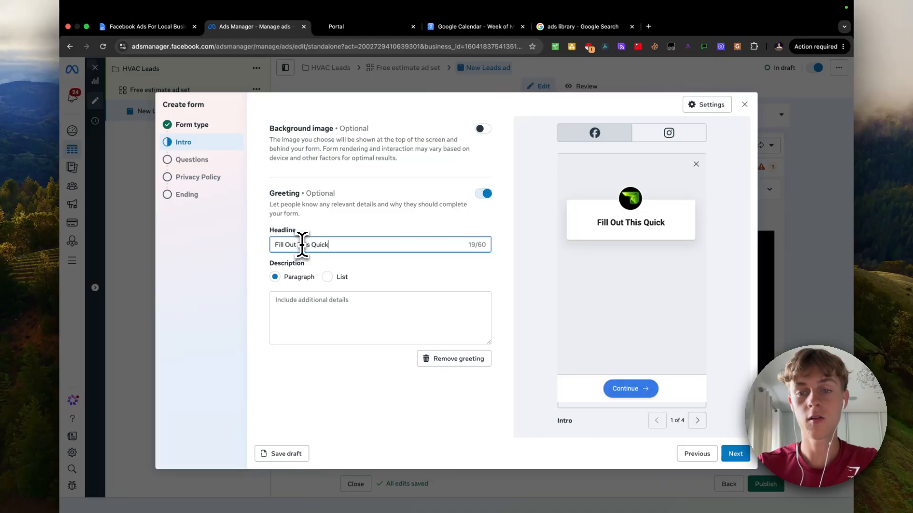
pyautogui.write(' Form For. A')
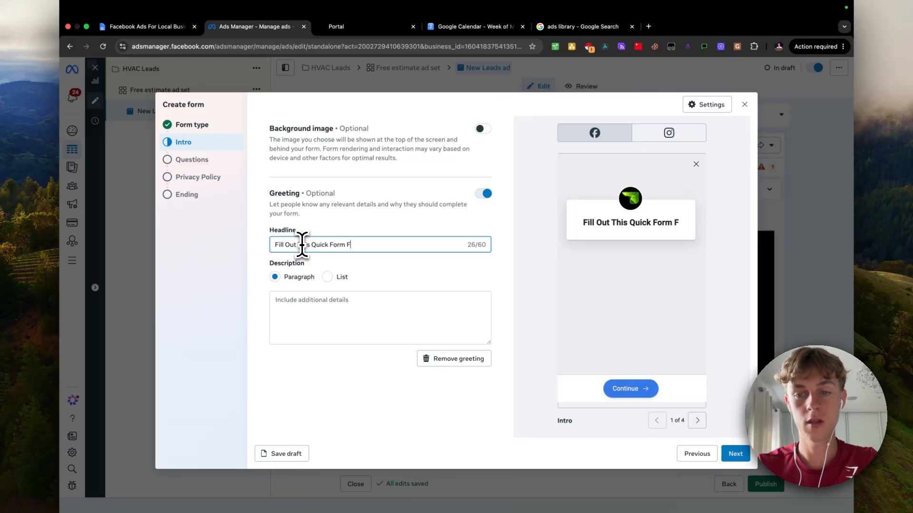
pyautogui.press('BackSpace')
pyautogui.press('BackSpace')
pyautogui.press('BackSpace')
pyautogui.write('A ')
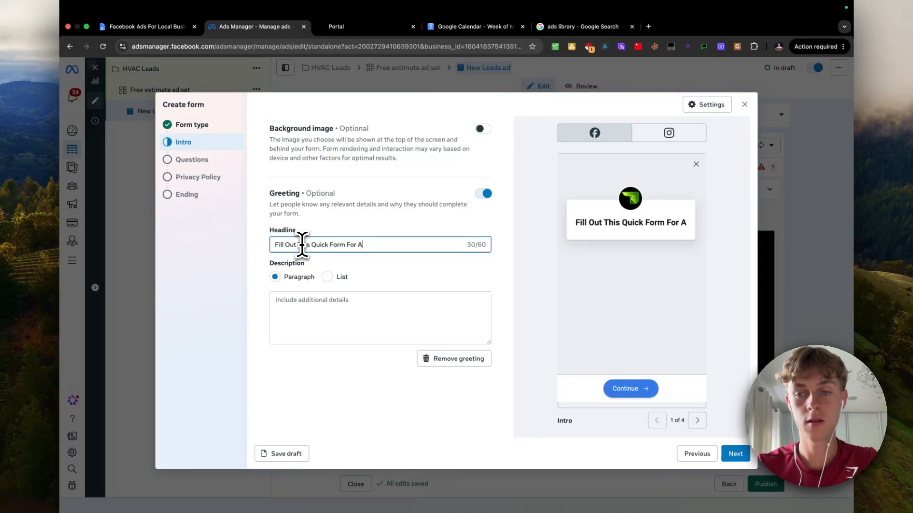
pyautogui.write('Free Estimate')
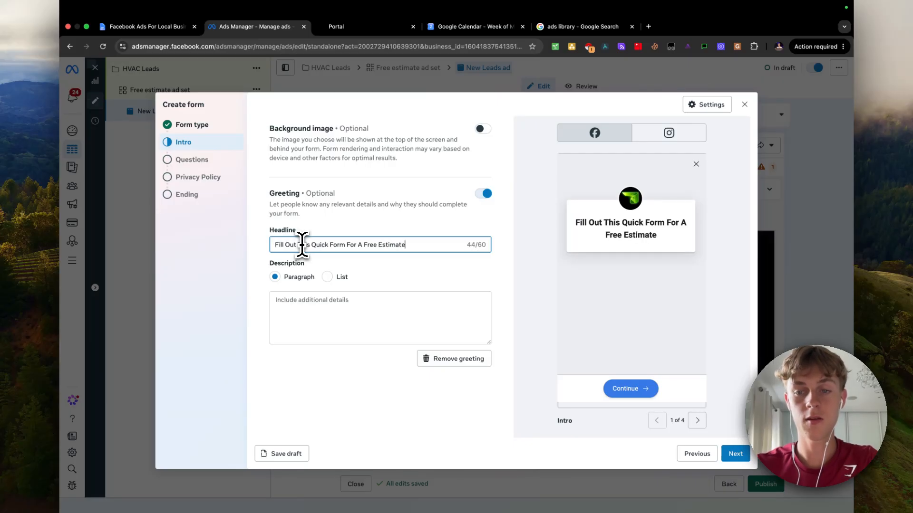
# Step: Write the greeting description as the paragraph "We will reach out ASAP assuming you are a good fit!"
pyautogui.click(309, 309)
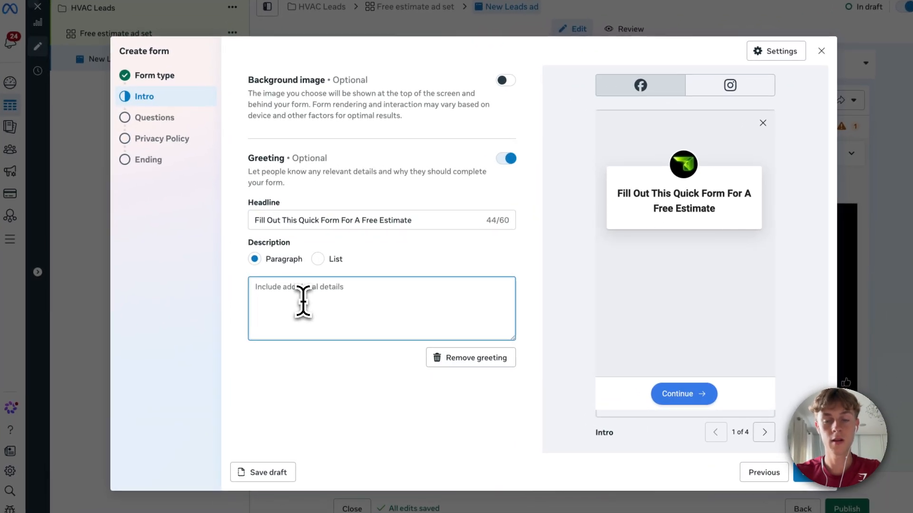
pyautogui.write('We will reach')
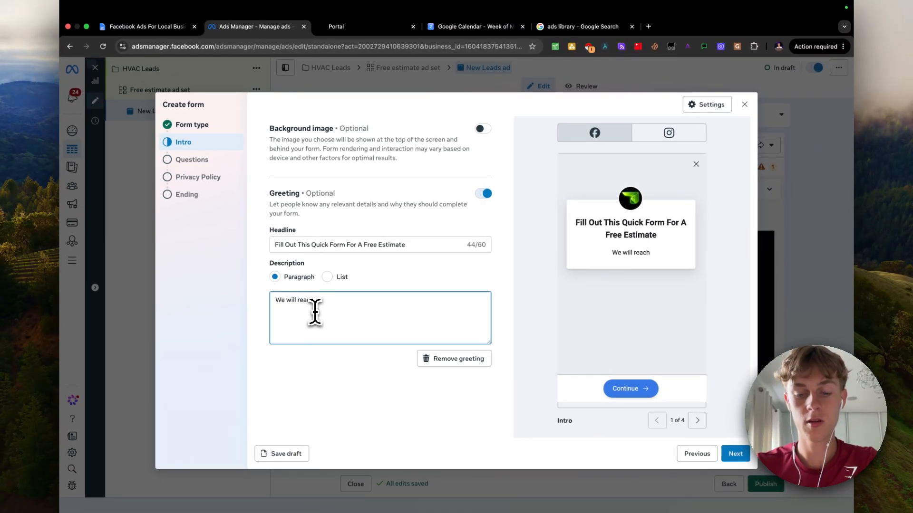
pyautogui.write(' out assuming ')
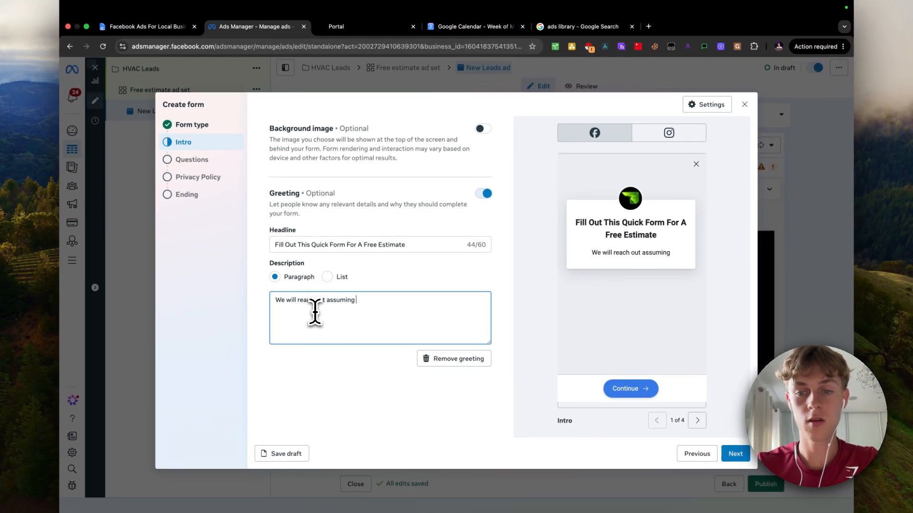
pyautogui.write('you are a good fit!')
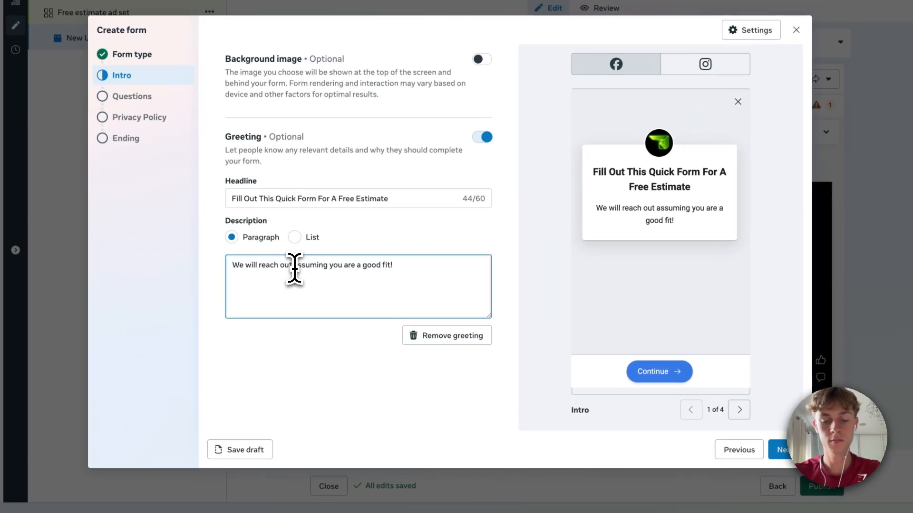
pyautogui.click(295, 267)
pyautogui.write('ASAP')
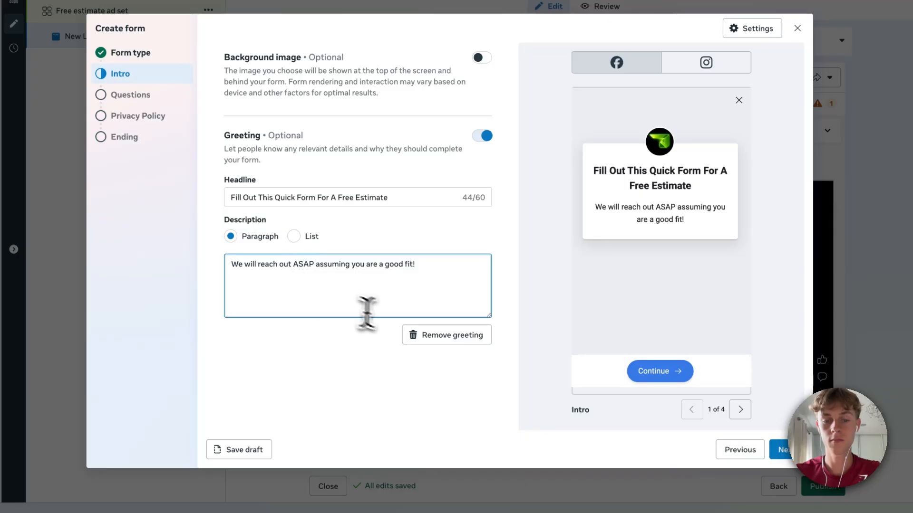
# Step: Continue to the form's questions and add a multiple choice question
pyautogui.click(782, 452)
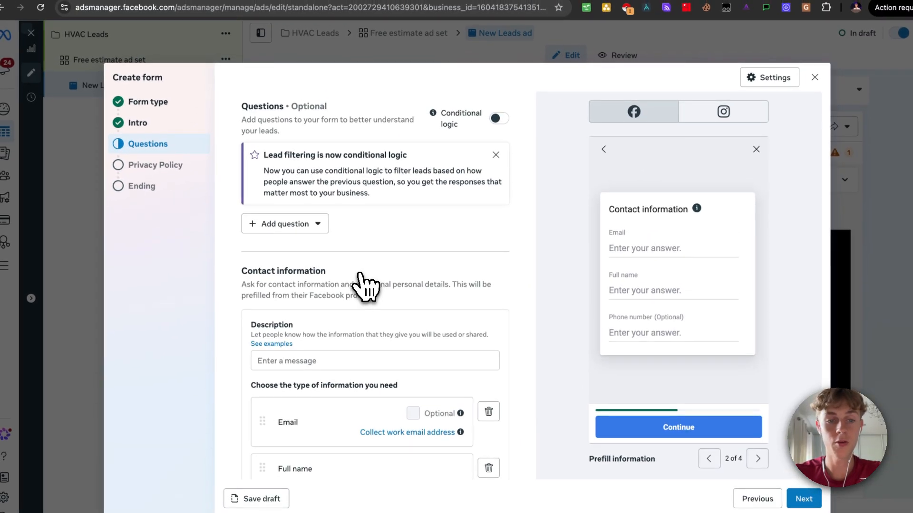
pyautogui.scroll(-3, 363, 285)
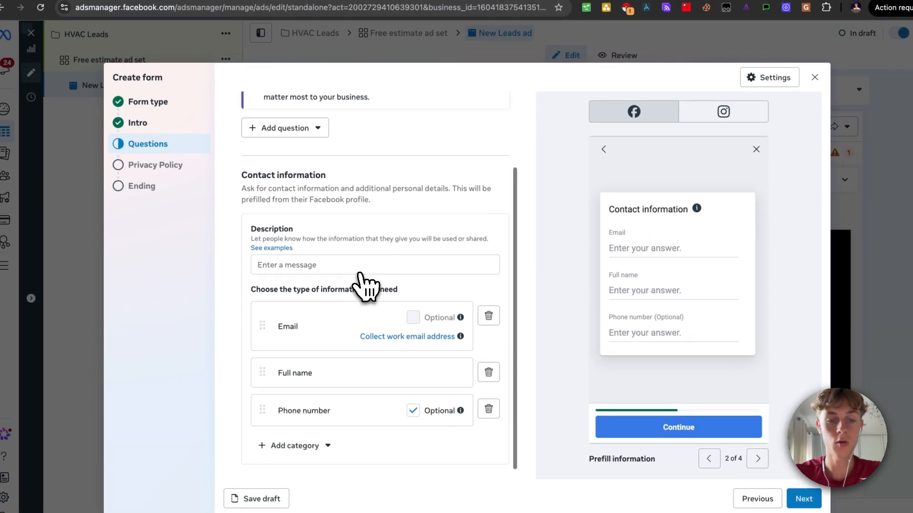
pyautogui.scroll(2, 380, 285)
pyautogui.click(281, 208)
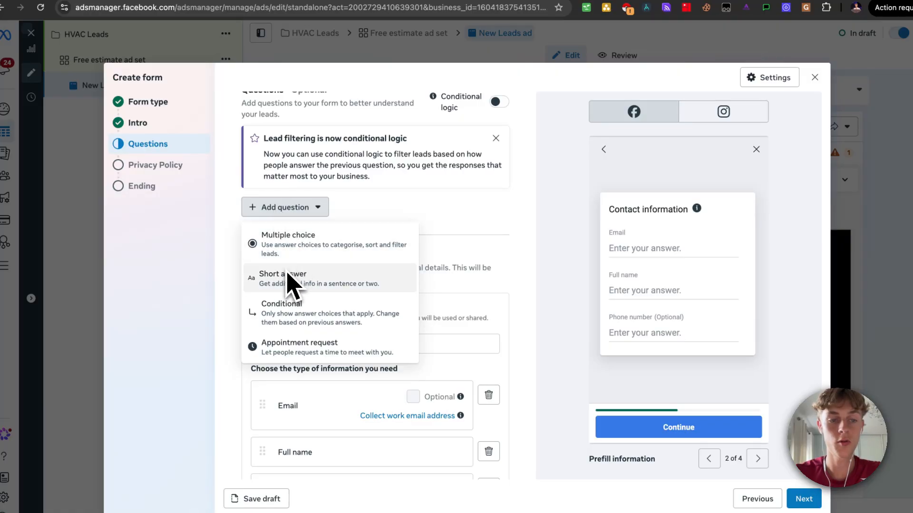
pyautogui.click(296, 241)
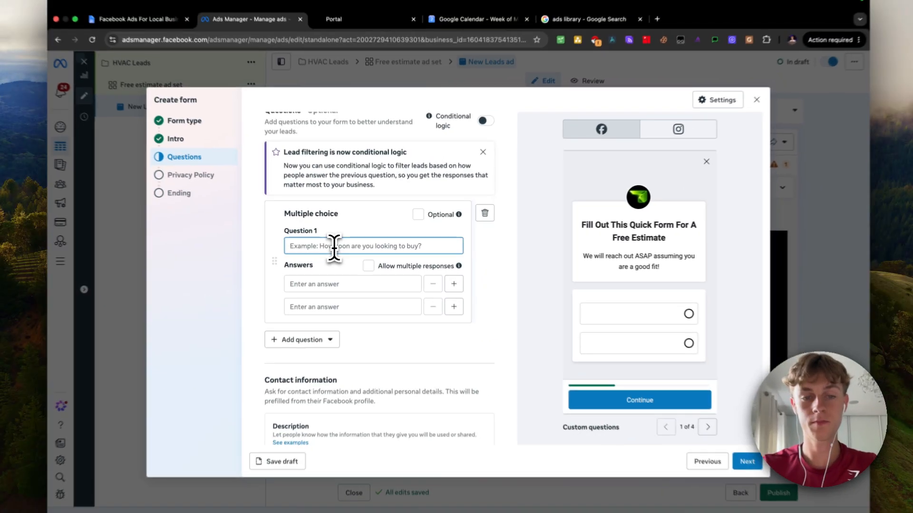
pyautogui.write('What are')
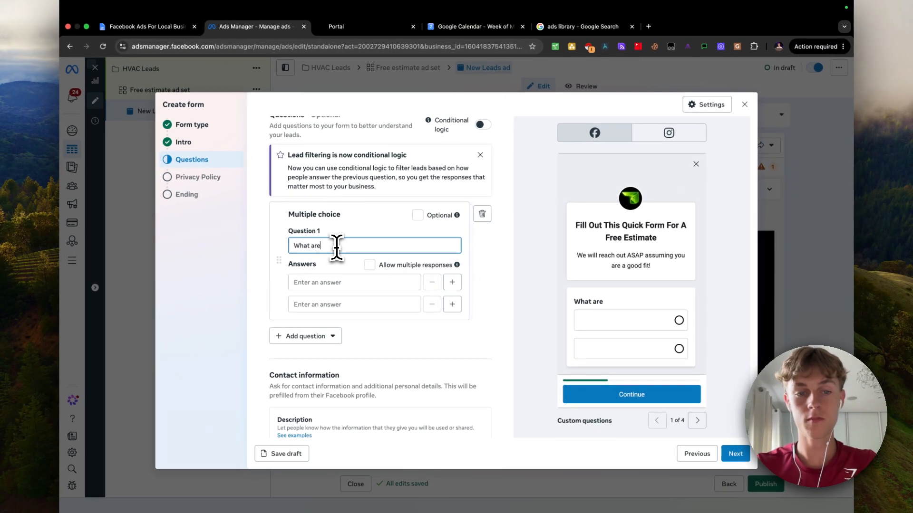
pyautogui.write(' you loo')
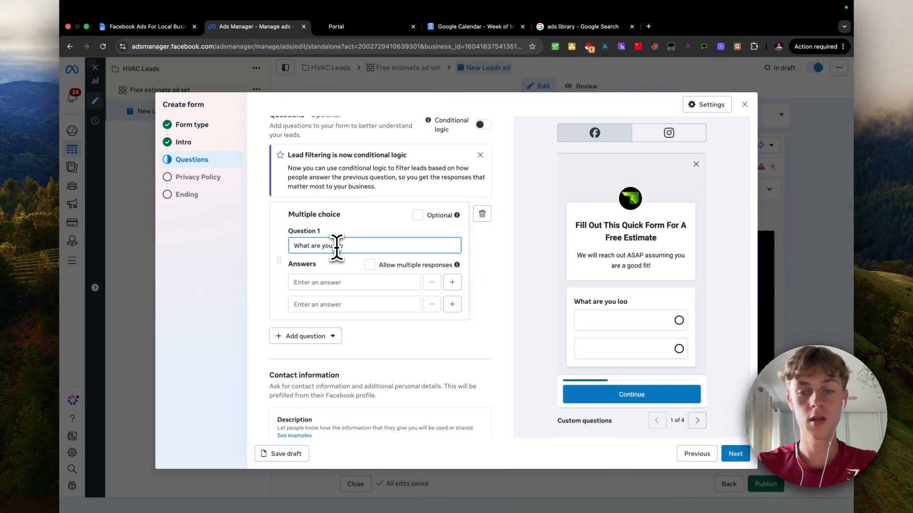
pyautogui.press('BackSpace')
pyautogui.moveTo(339, 245); pyautogui.dragTo(312, 246)
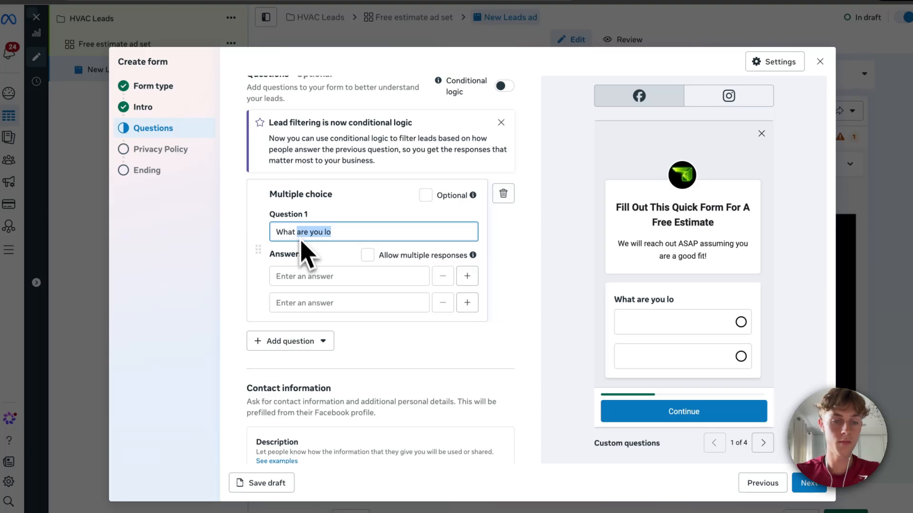
# Step: In the contact information, make the phone number required and move Full name above Email
pyautogui.scroll(-1, 338, 333)
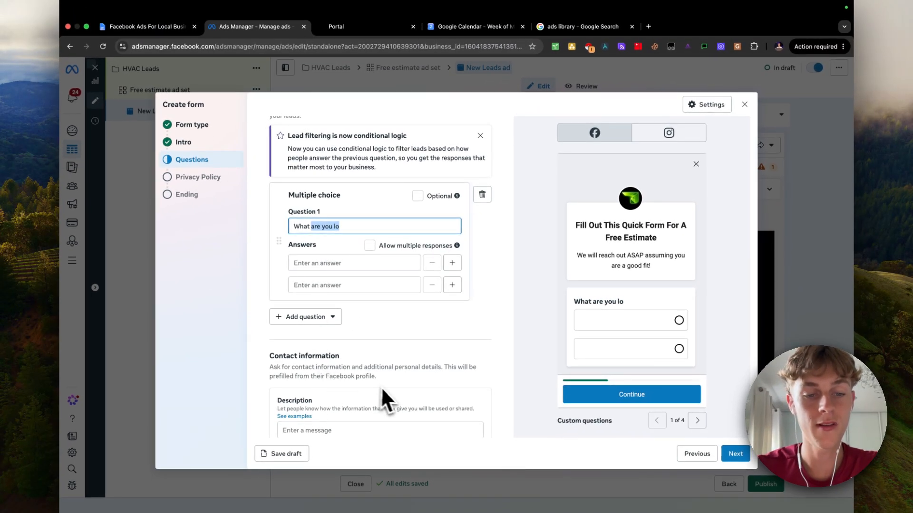
pyautogui.scroll(-5, 381, 386)
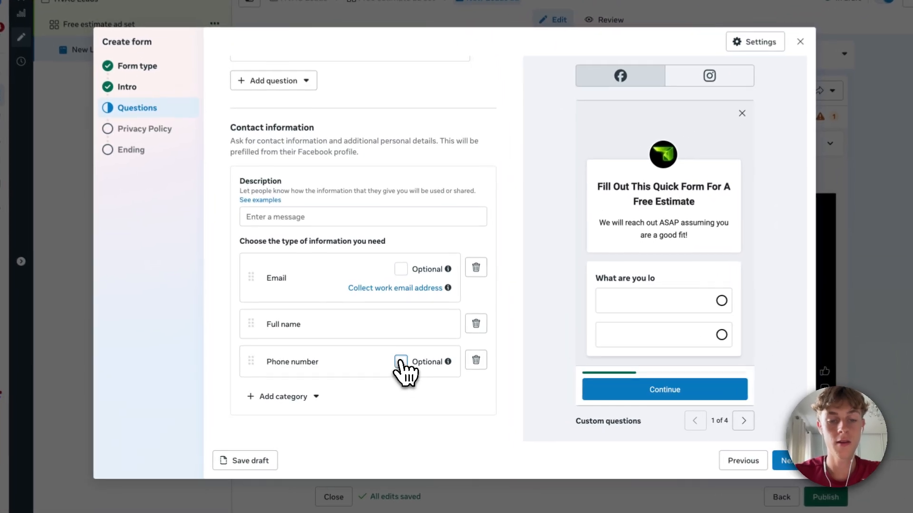
pyautogui.click(411, 372)
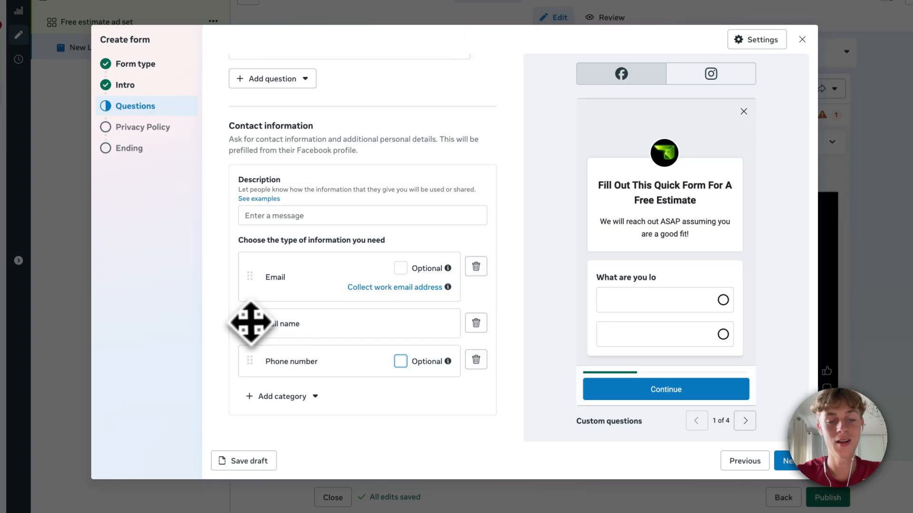
pyautogui.moveTo(249, 322); pyautogui.dragTo(249, 276)
# Step: Replace the first multiple choice question's text with "question 1"
pyautogui.scroll(5, 269, 292)
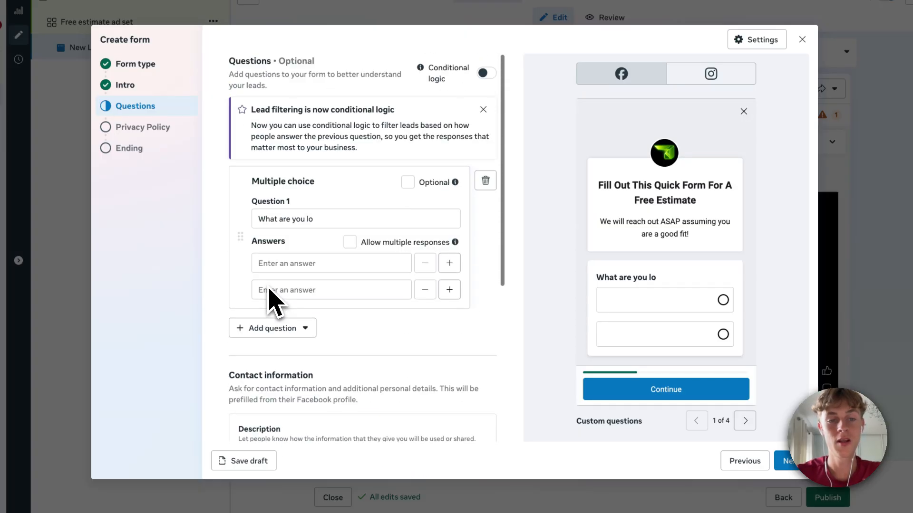
pyautogui.moveTo(336, 226); pyautogui.dragTo(252, 233)
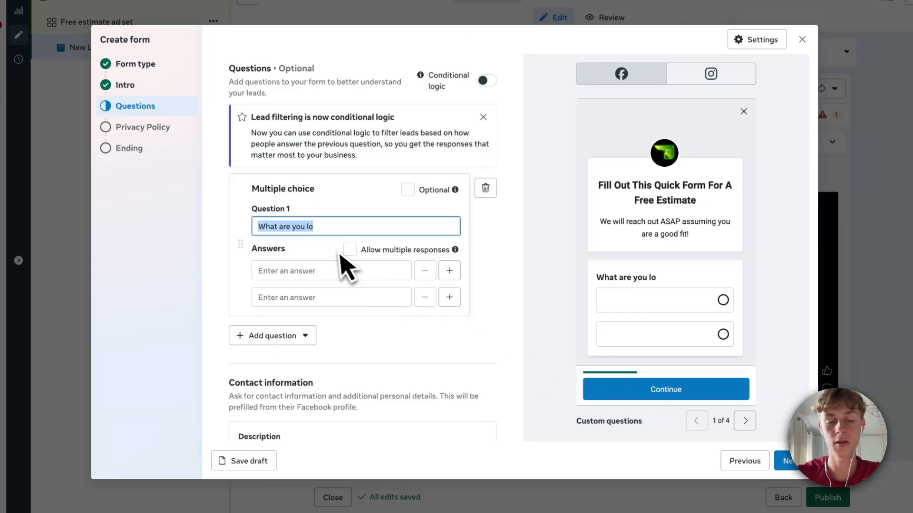
pyautogui.moveTo(326, 226); pyautogui.dragTo(251, 226)
pyautogui.write('q')
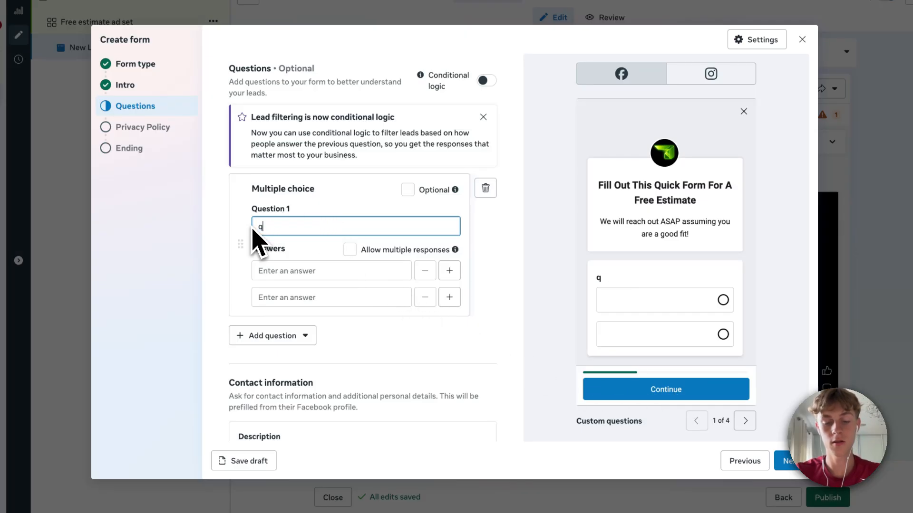
pyautogui.write('uestion 1')
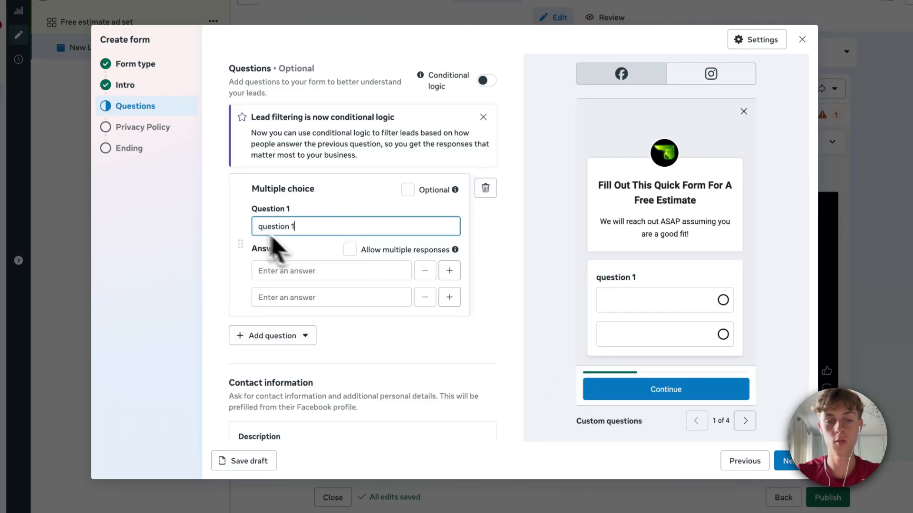
# Step: Add a second multiple choice question with the text "question 2"
pyautogui.click(296, 337)
pyautogui.click(298, 382)
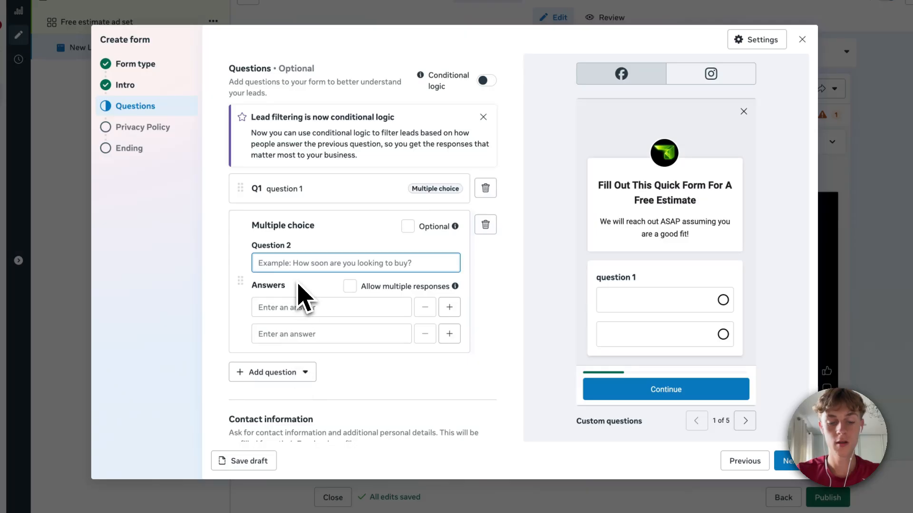
pyautogui.write('question 2')
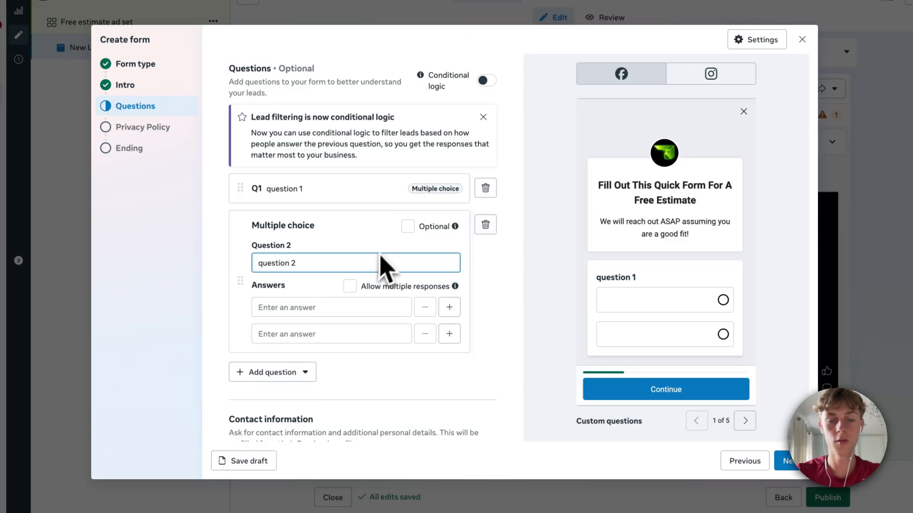
pyautogui.scroll(-2, 383, 258)
pyautogui.click(410, 280)
pyautogui.scroll(-2, 414, 290)
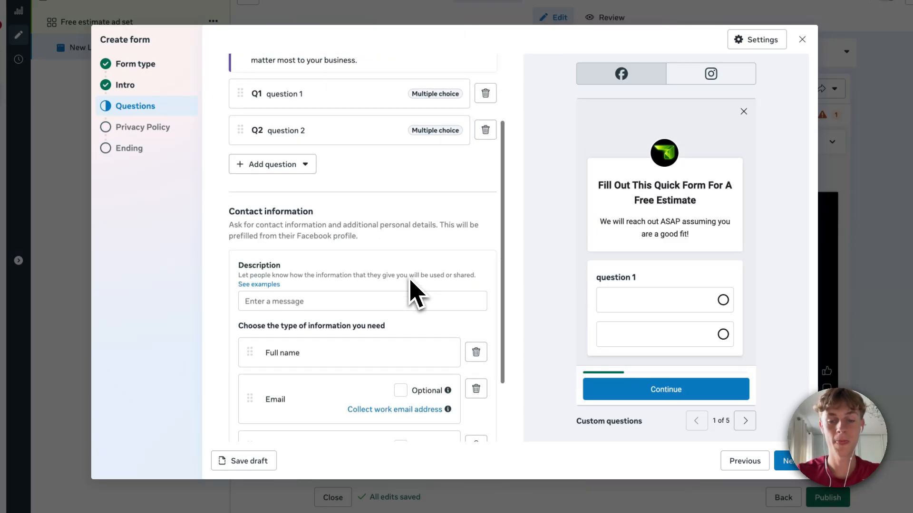
# Step: Preview the form's custom questions, contact information and privacy review pages, and continue to the privacy policy settings
pyautogui.click(734, 422)
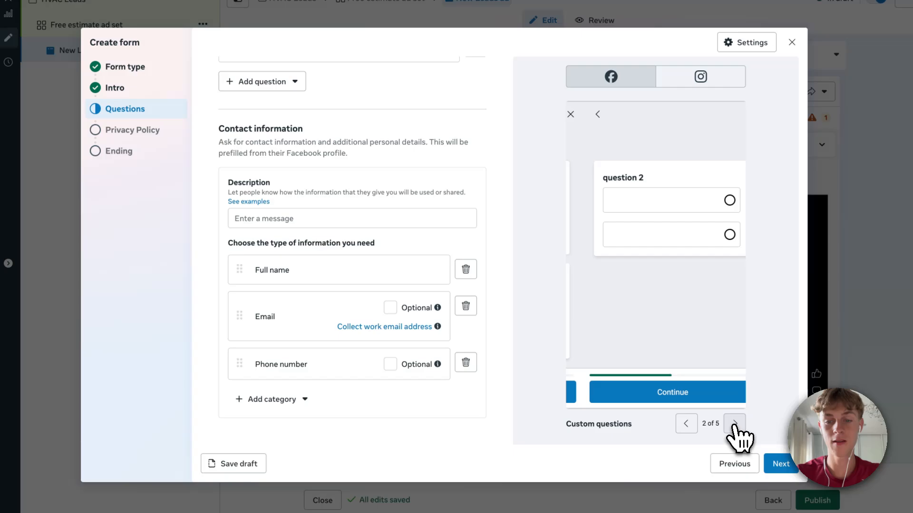
pyautogui.click(691, 426)
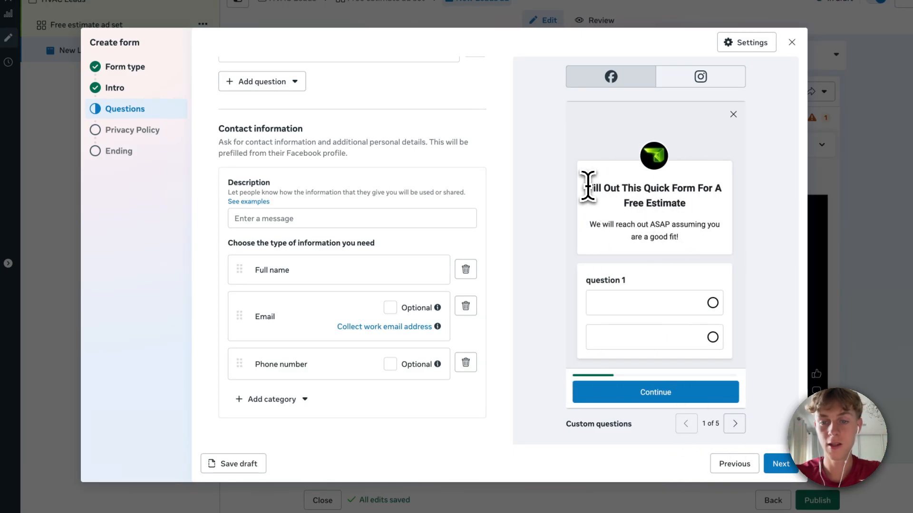
pyautogui.moveTo(588, 186); pyautogui.dragTo(655, 227)
pyautogui.click(735, 424)
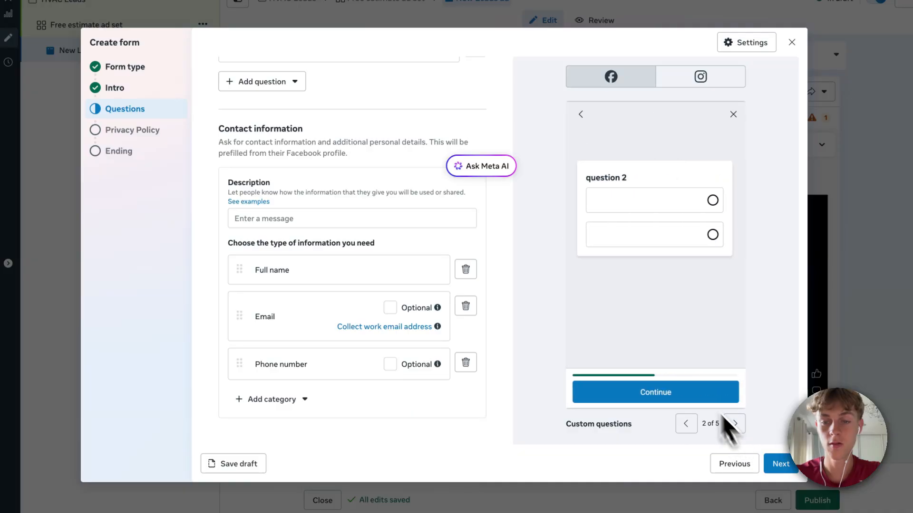
pyautogui.click(735, 428)
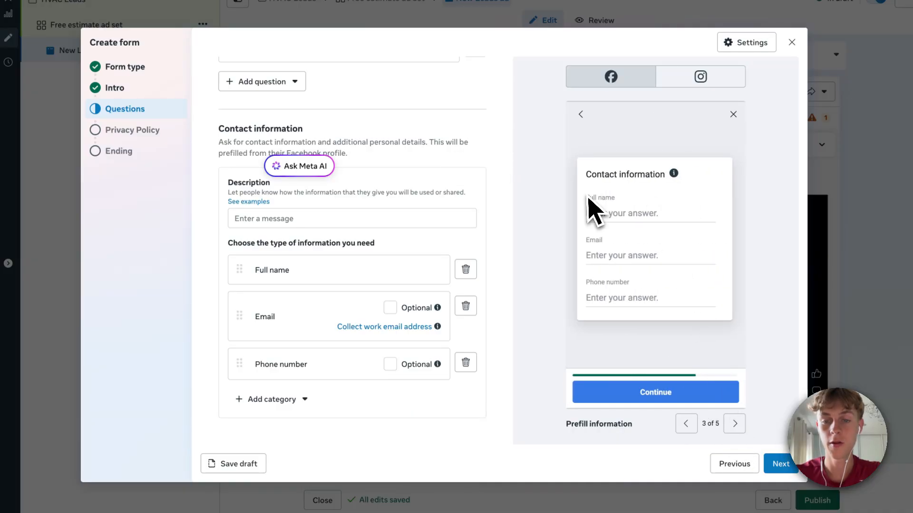
pyautogui.click(735, 424)
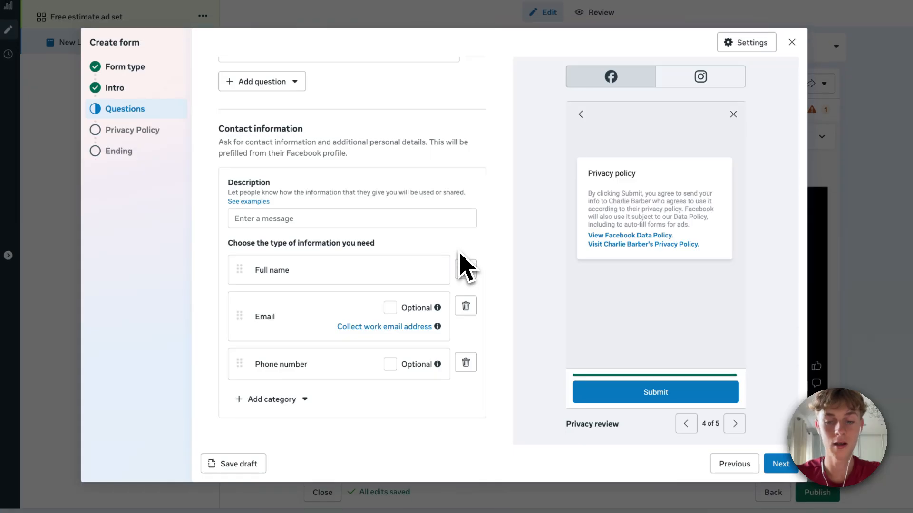
pyautogui.click(780, 464)
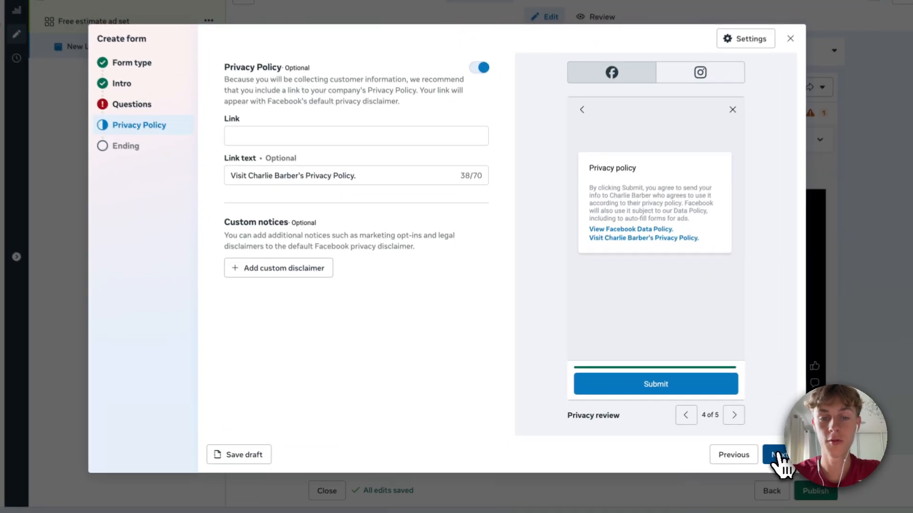
# Step: Review the lead form's ending message and additional action options, and close the form without creating it
pyautogui.click(735, 453)
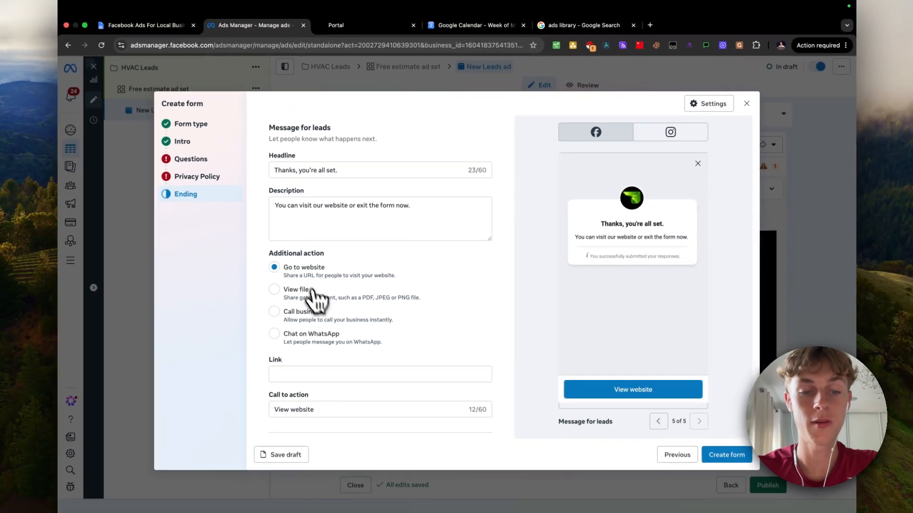
pyautogui.scroll(-2, 314, 297)
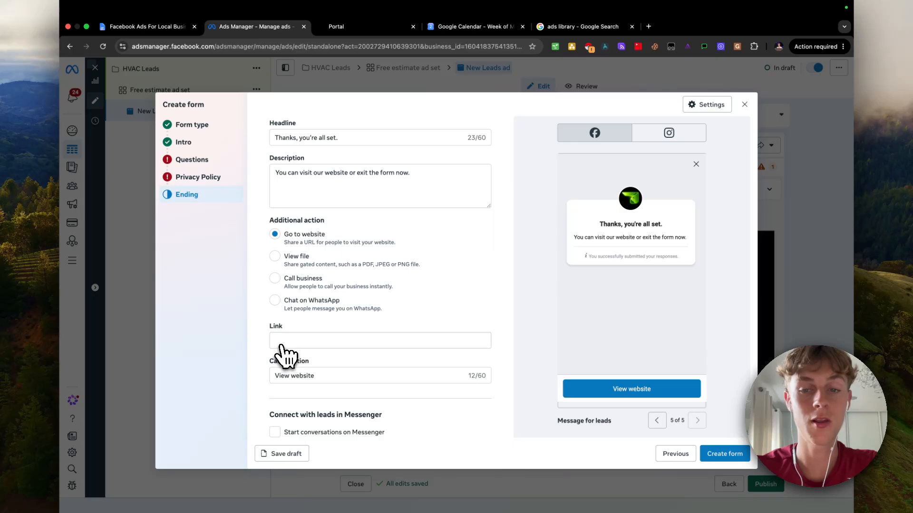
pyautogui.scroll(-2, 332, 356)
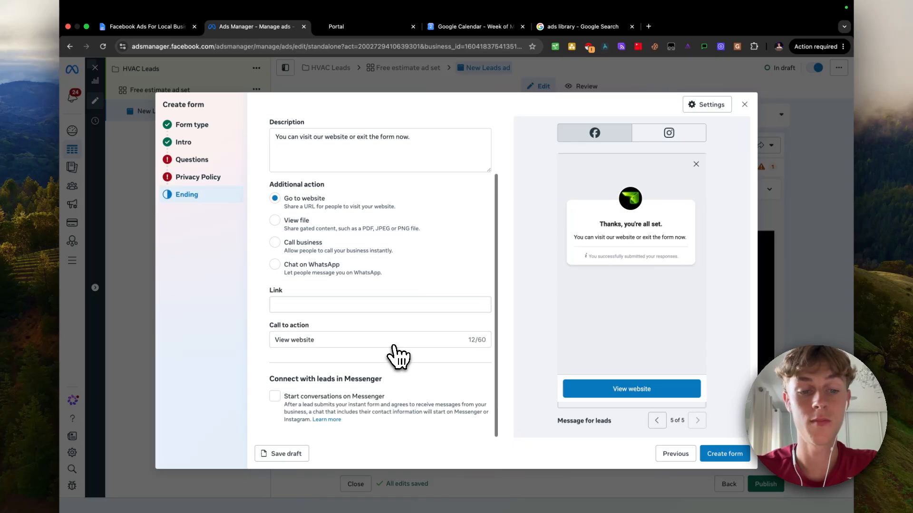
pyautogui.scroll(3, 398, 359)
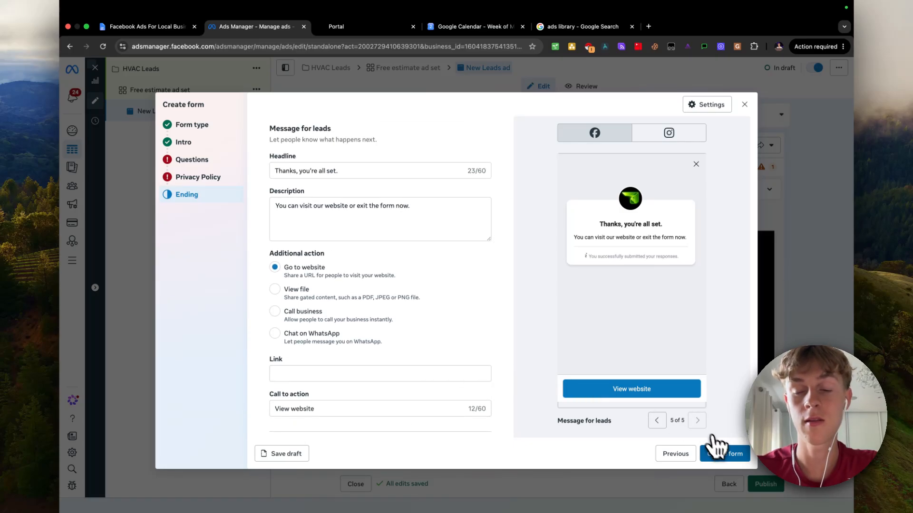
pyautogui.click(744, 104)
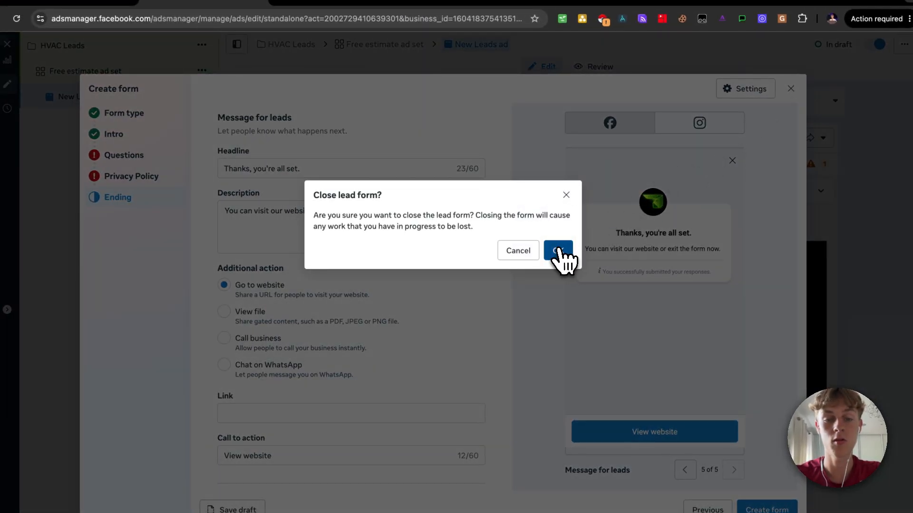
pyautogui.click(559, 251)
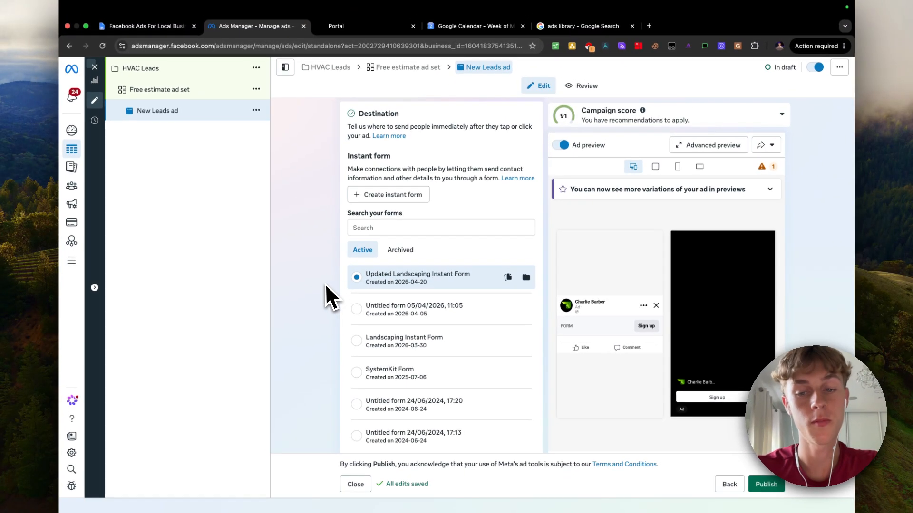
# Step: Check the selected instant form and the creative types offered for setting up the ad creative
pyautogui.scroll(2, 325, 284)
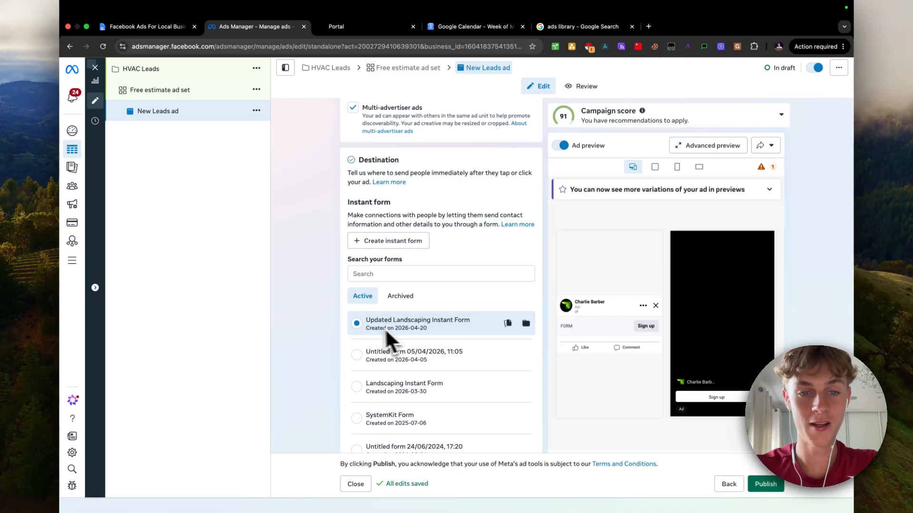
pyautogui.scroll(-10, 322, 336)
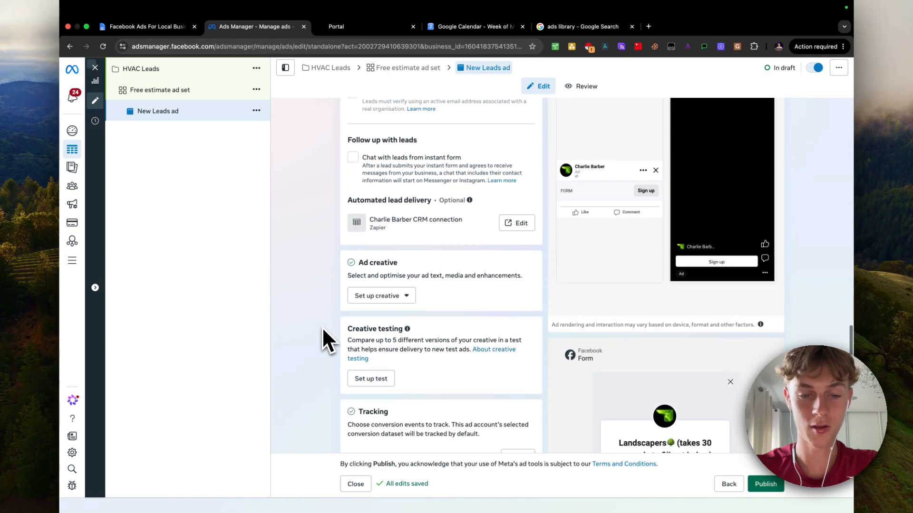
pyautogui.scroll(-3, 323, 336)
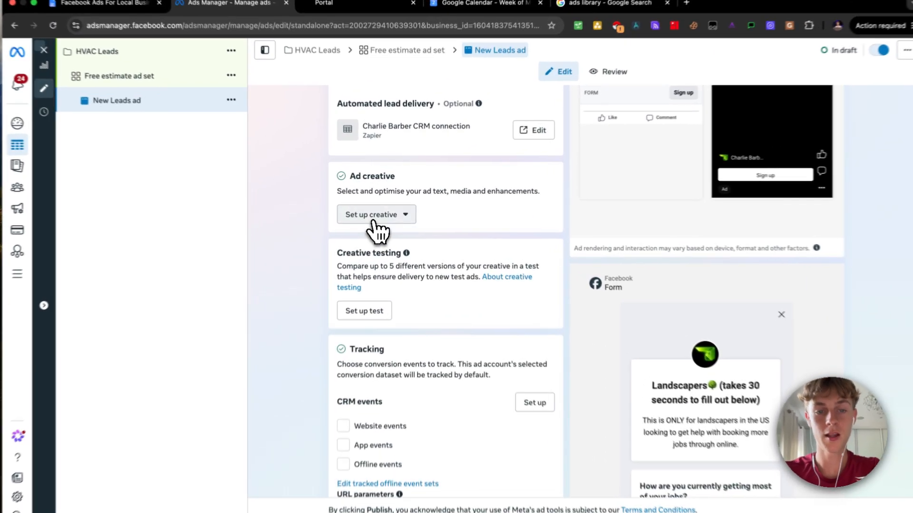
pyautogui.click(381, 211)
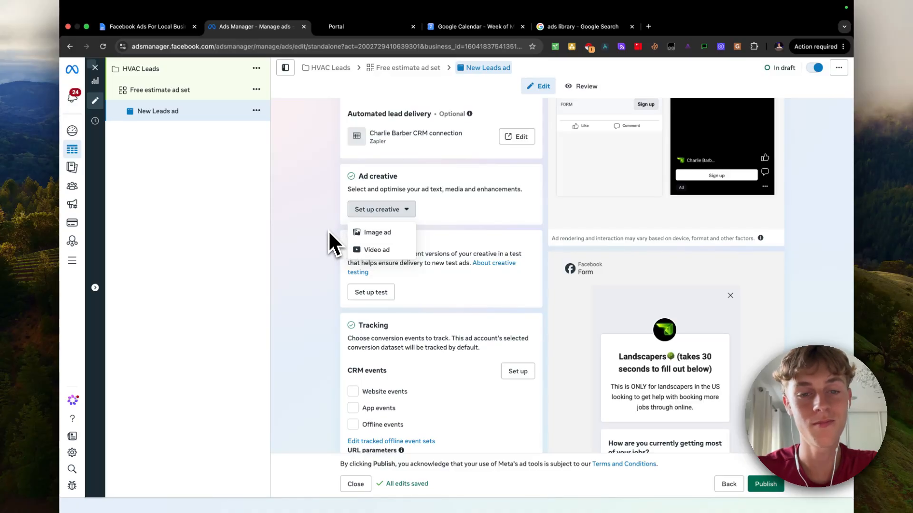
pyautogui.click(326, 329)
# Step: Examine the ad's creative testing and tracking sections, including the CRM events and URL parameters
pyautogui.scroll(-3, 324, 331)
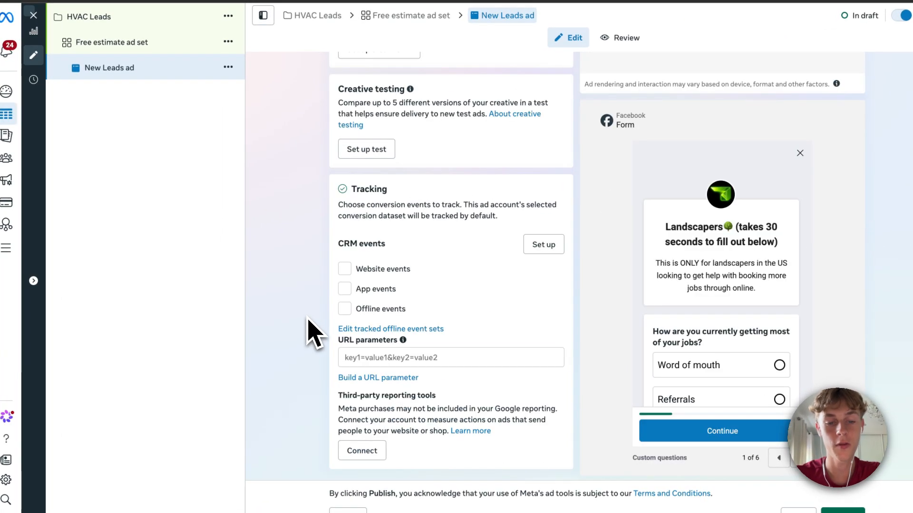
pyautogui.scroll(4, 308, 328)
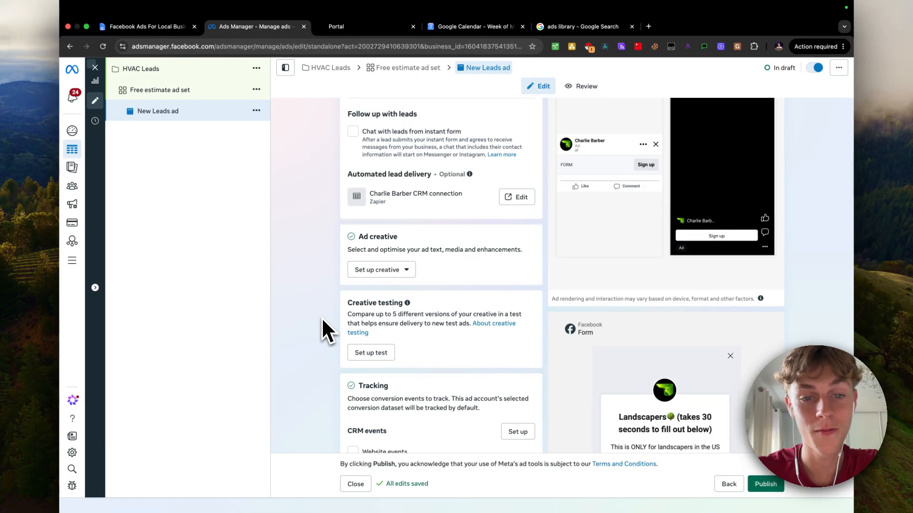
pyautogui.scroll(-5, 335, 328)
pyautogui.scroll(2, 335, 327)
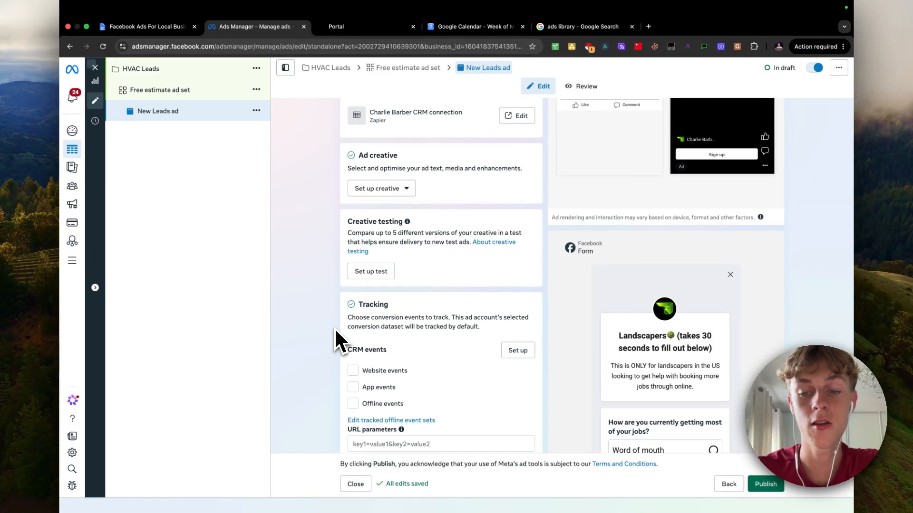
# Step: Page through the preview of the selected landscaping instant form, from the custom questions to the privacy policy
pyautogui.scroll(-2, 334, 327)
pyautogui.scroll(-2, 706, 312)
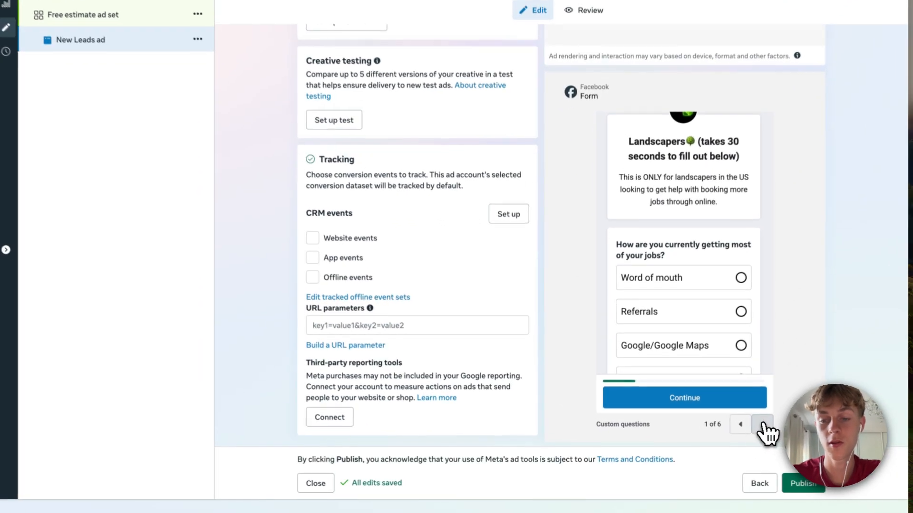
pyautogui.click(762, 424)
pyautogui.click(762, 425)
pyautogui.click(762, 425)
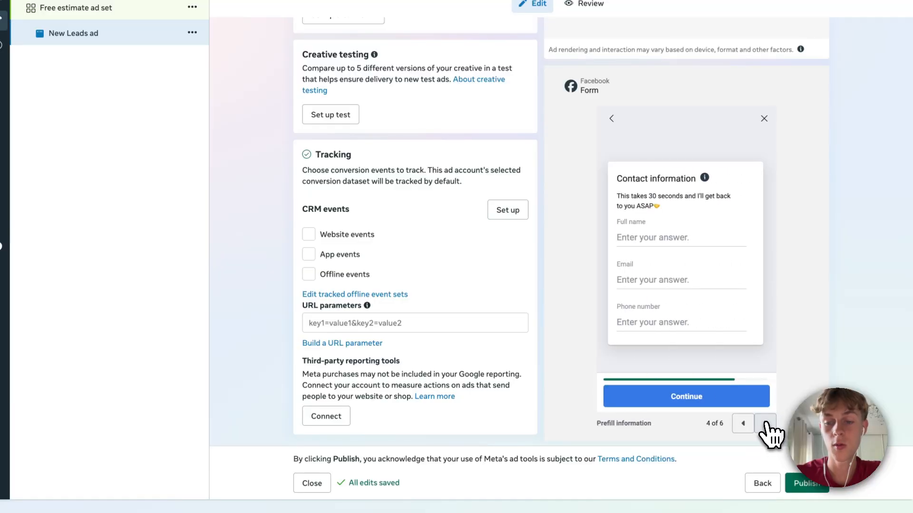
pyautogui.click(765, 424)
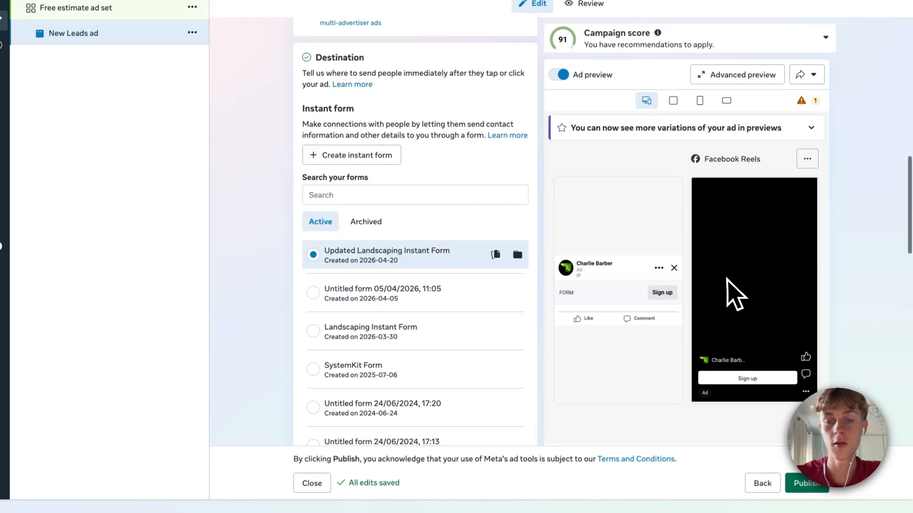
# Step: Review the ad's identity, setup, quality filter and lead follow-up sections, the ad preview, and the image and video creative options
pyautogui.scroll(5, 728, 292)
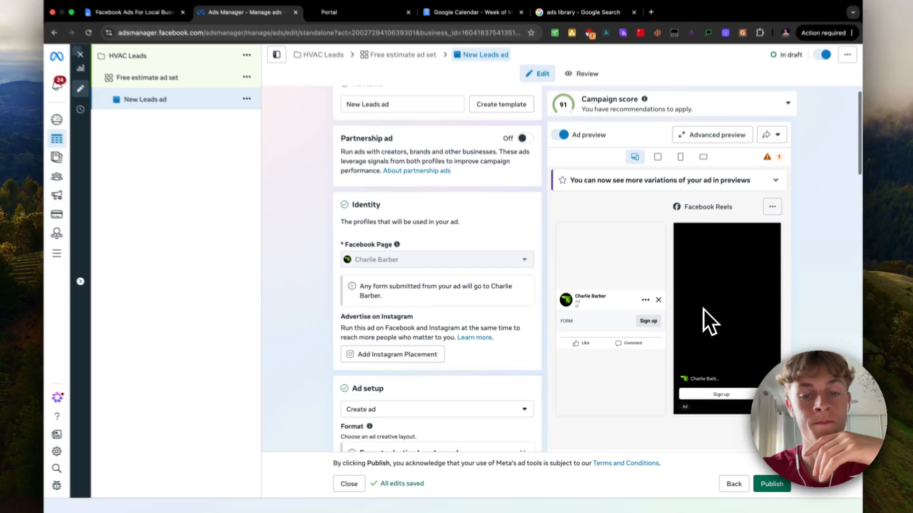
pyautogui.scroll(-5, 294, 281)
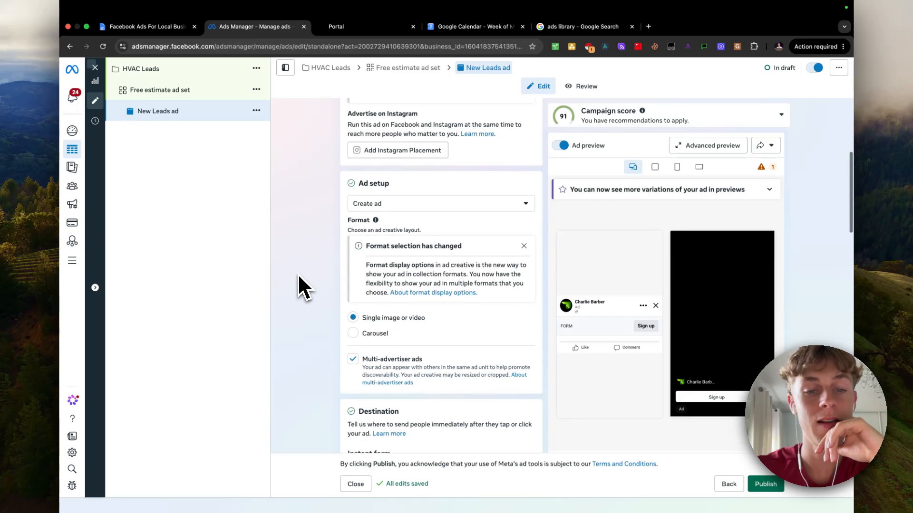
pyautogui.scroll(-10, 299, 286)
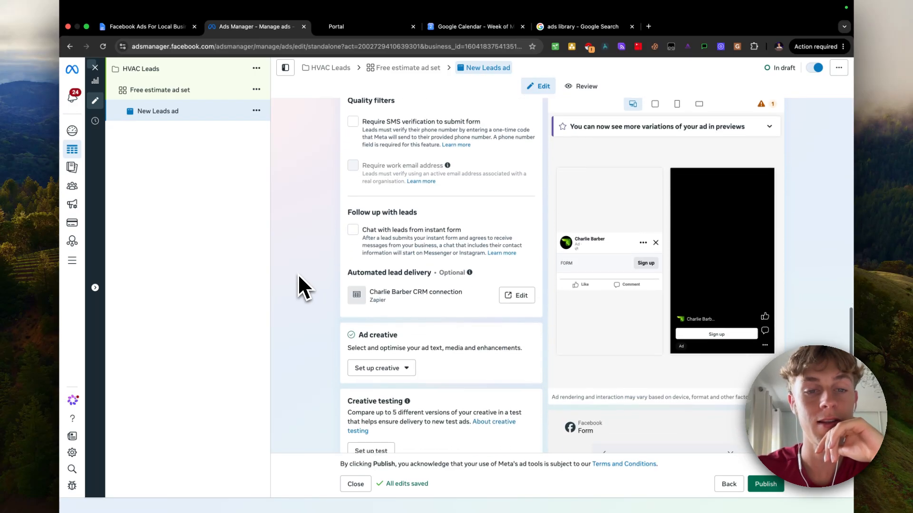
pyautogui.scroll(-4, 302, 288)
pyautogui.click(381, 220)
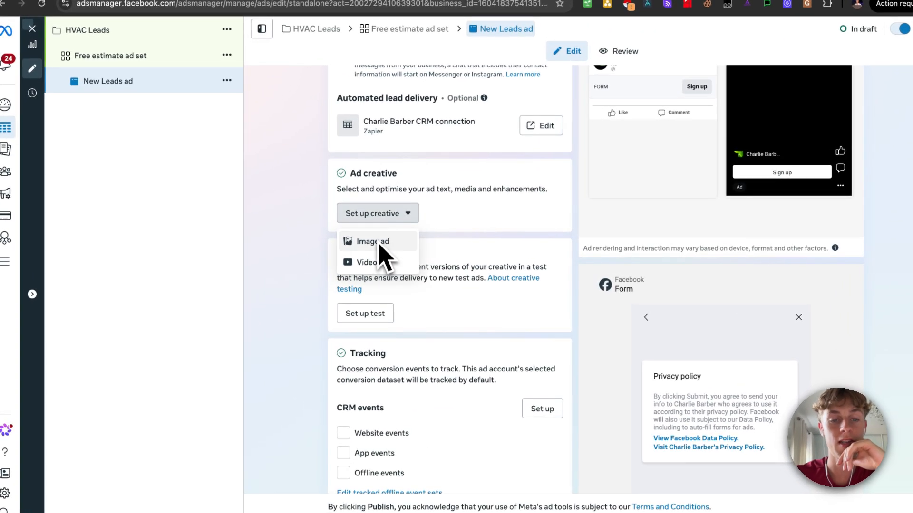
pyautogui.click(316, 316)
pyautogui.scroll(-1, 315, 317)
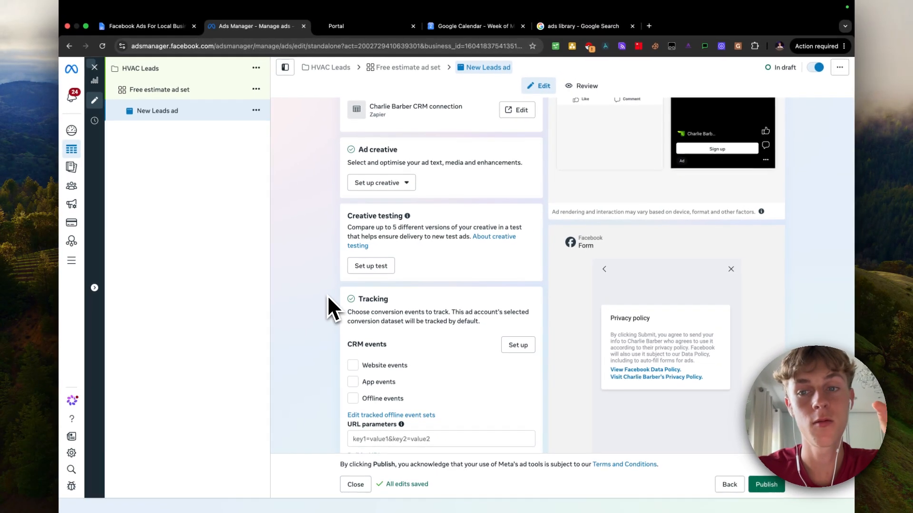
pyautogui.scroll(3, 314, 313)
pyautogui.scroll(1, 331, 308)
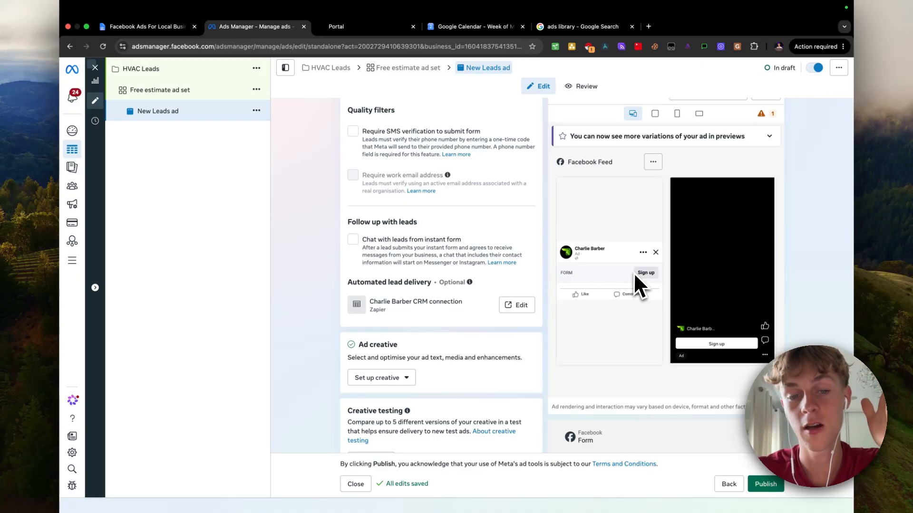
pyautogui.scroll(-3, 325, 307)
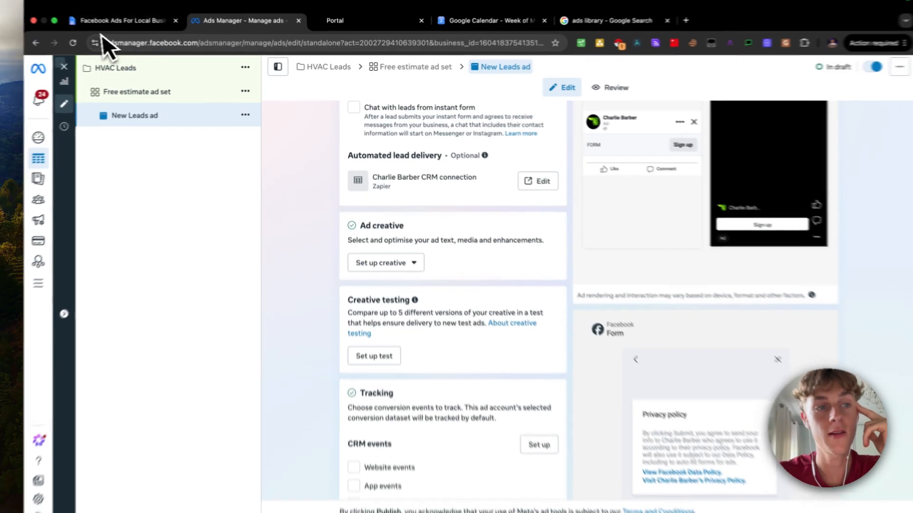
# Step: Switch to the Facebook Ads For Local Businesses In 2026 document in Google Docs and review the campaign objective, structure and budget guidance
pyautogui.click(138, 26)
pyautogui.scroll(-4, 404, 345)
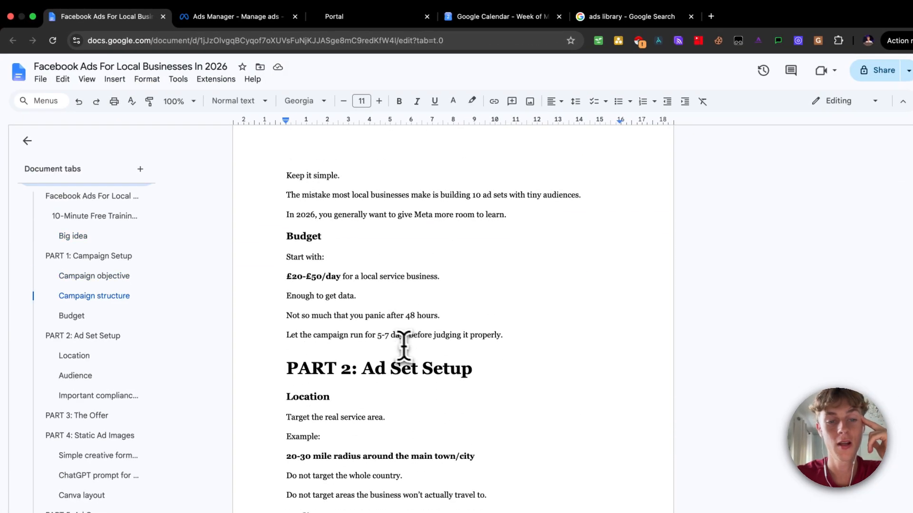
pyautogui.scroll(7, 314, 235)
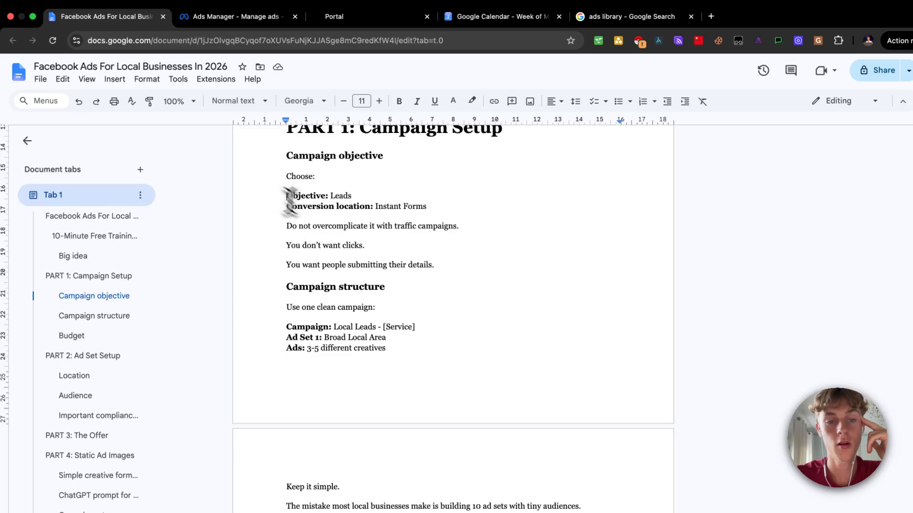
pyautogui.moveTo(287, 197); pyautogui.dragTo(393, 271)
pyautogui.scroll(-3, 394, 275)
pyautogui.scroll(-3, 394, 274)
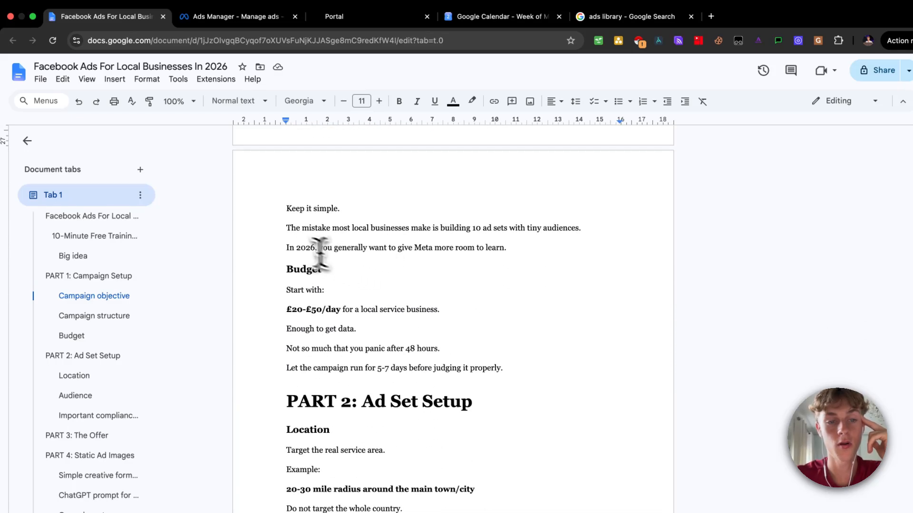
# Step: Read the Part 2 ad set guidance, selecting part of the 20-30 mile radius line and the age recommendation
pyautogui.scroll(-3, 296, 224)
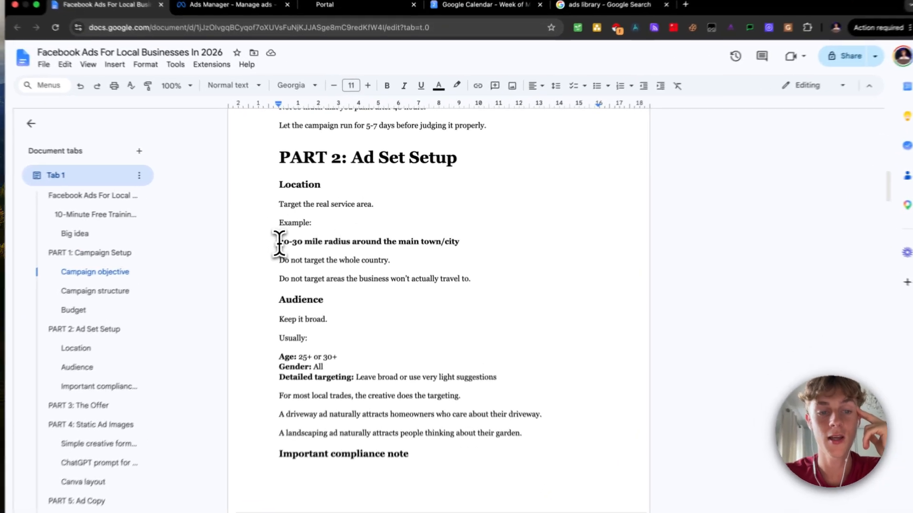
pyautogui.moveTo(297, 232); pyautogui.dragTo(324, 233)
pyautogui.scroll(-2, 419, 262)
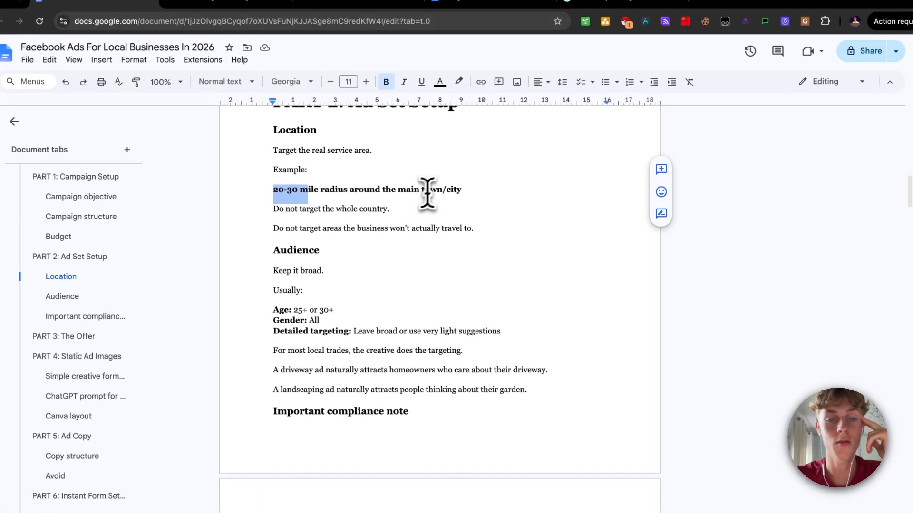
pyautogui.scroll(-2, 332, 231)
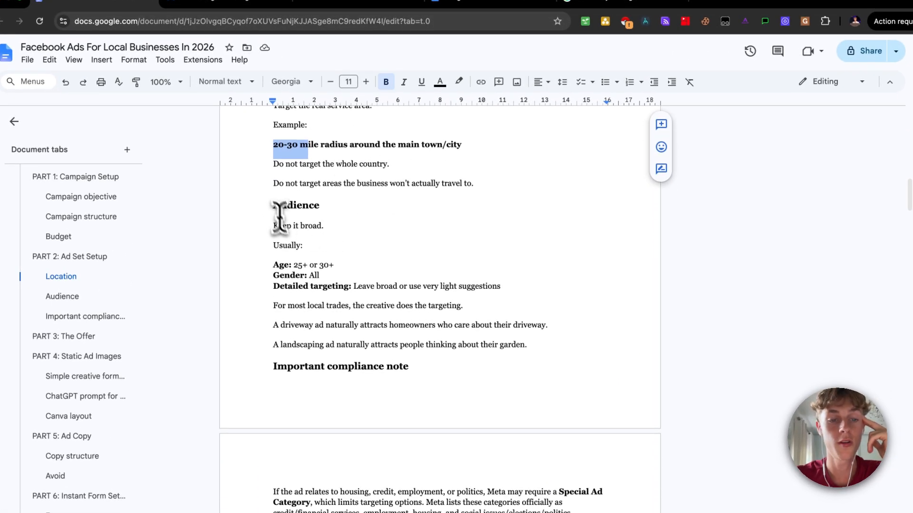
pyautogui.scroll(-3, 372, 281)
pyautogui.moveTo(274, 175); pyautogui.dragTo(340, 178)
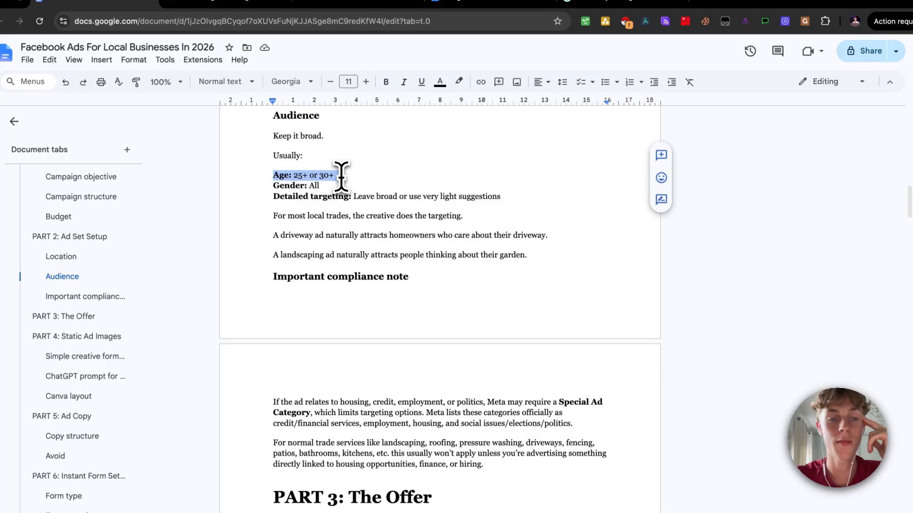
# Step: Read the Part 3 section on the offer and select the Landscaper example's heading
pyautogui.scroll(-2, 326, 172)
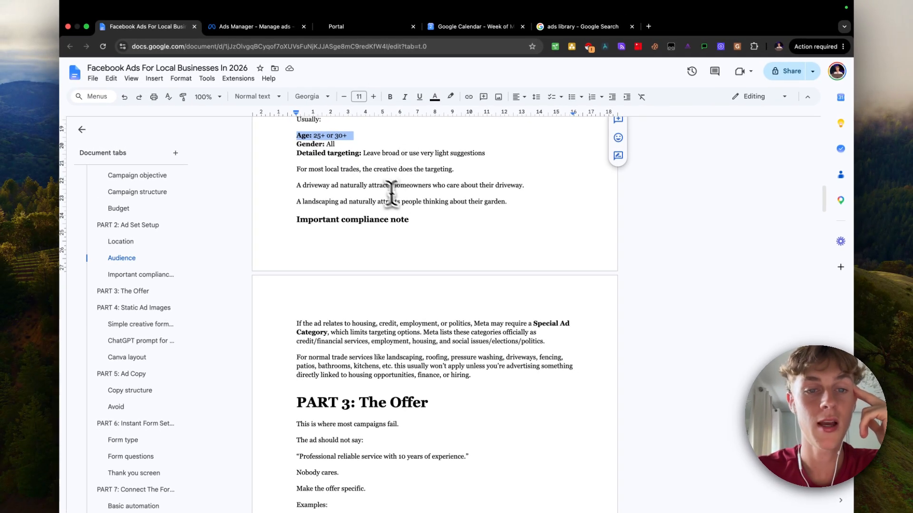
pyautogui.scroll(-3, 397, 234)
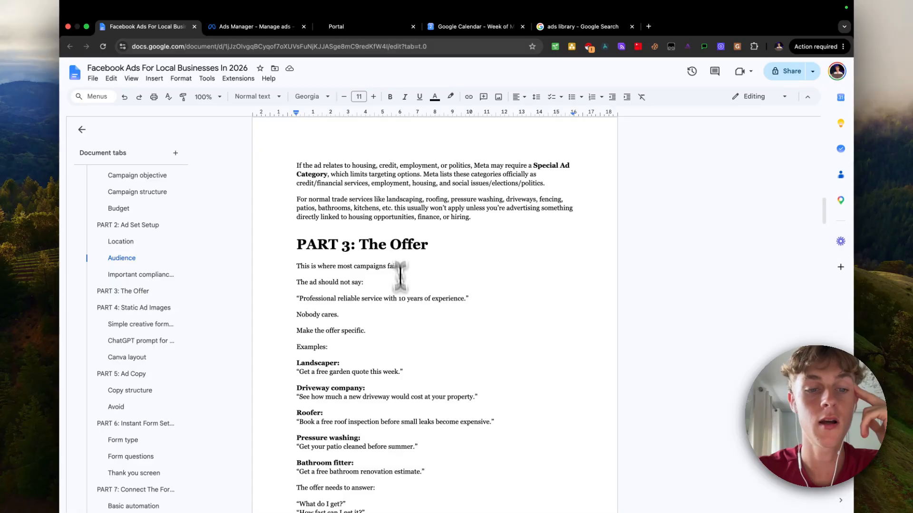
pyautogui.scroll(-2, 400, 274)
pyautogui.scroll(-1, 398, 248)
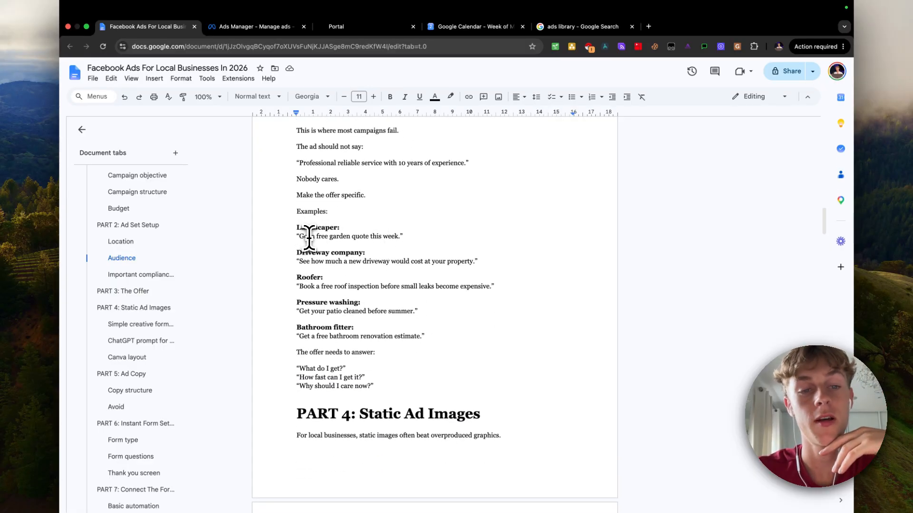
pyautogui.scroll(2, 309, 237)
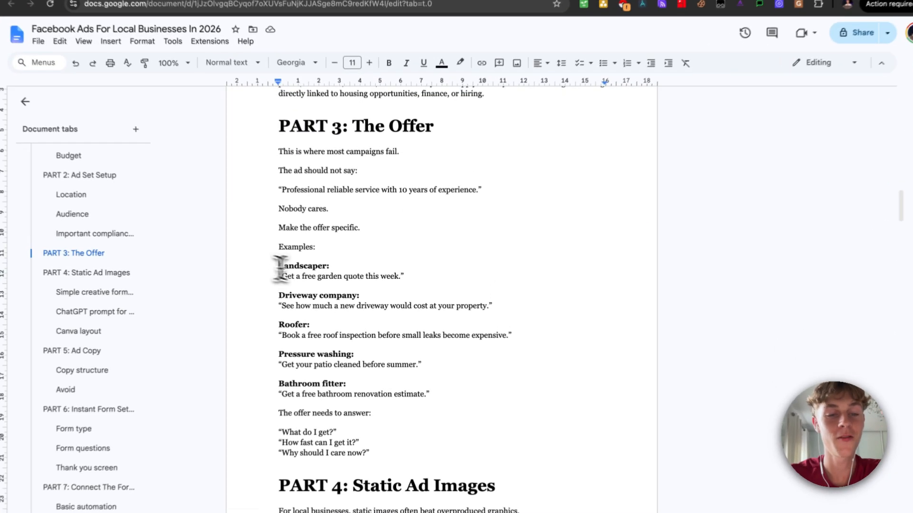
pyautogui.doubleClick(314, 269)
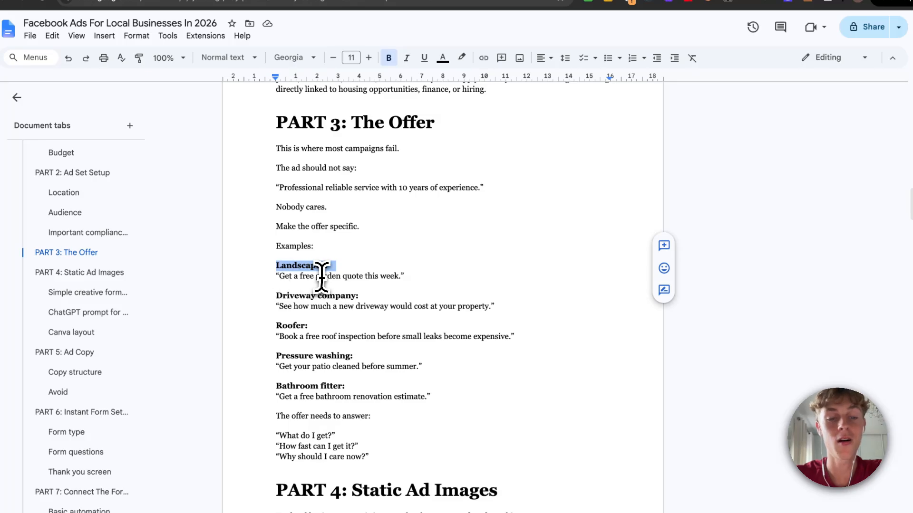
# Step: Read the Part 3 offer examples, selecting text in the Driveway company, Roofer and Bathroom fitter lines, including the word "free"
pyautogui.scroll(-2, 363, 276)
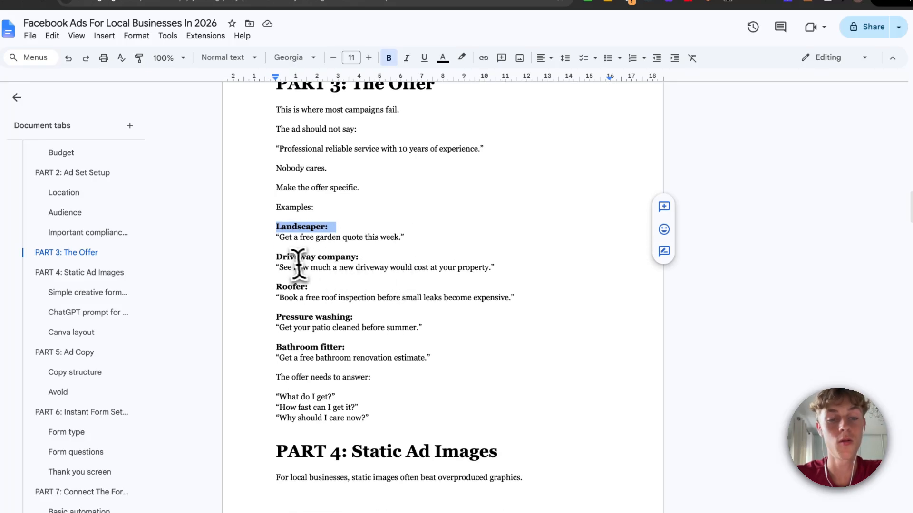
pyautogui.moveTo(280, 267); pyautogui.dragTo(309, 269)
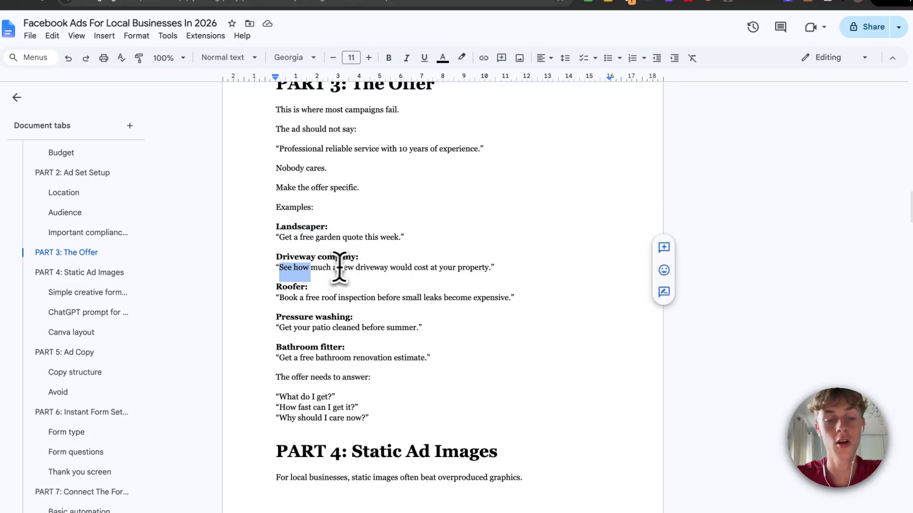
pyautogui.scroll(-2, 401, 261)
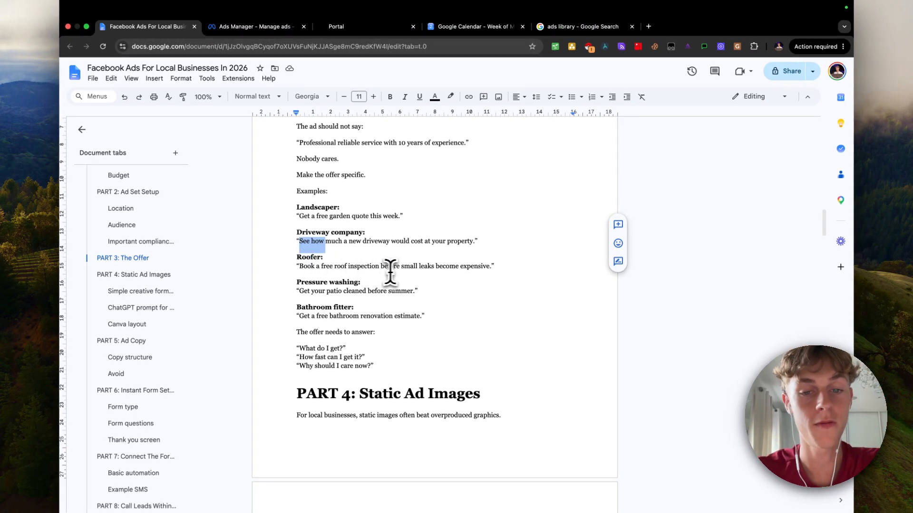
pyautogui.click(501, 267)
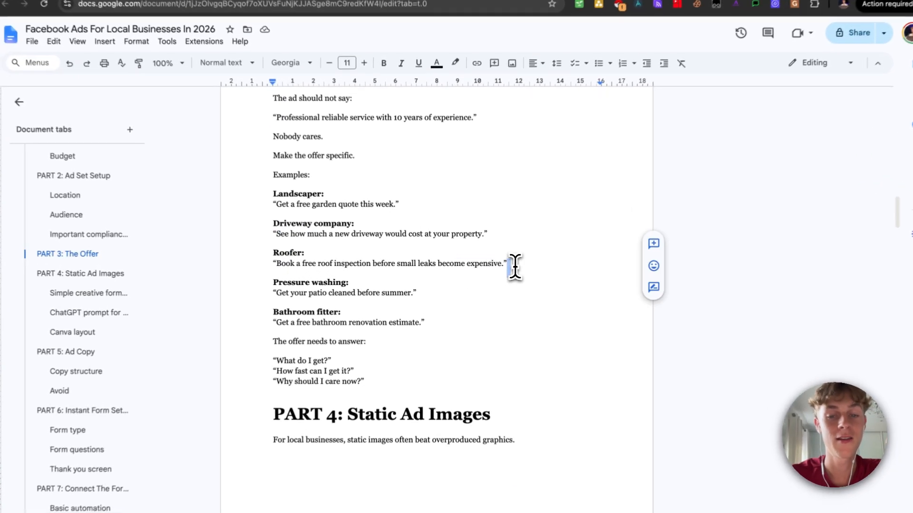
pyautogui.moveTo(515, 268); pyautogui.dragTo(273, 264)
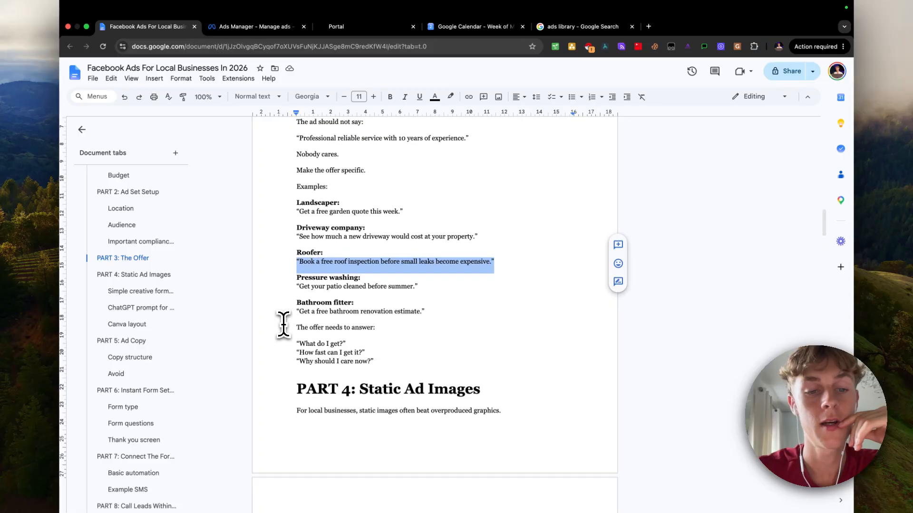
pyautogui.scroll(-3, 283, 326)
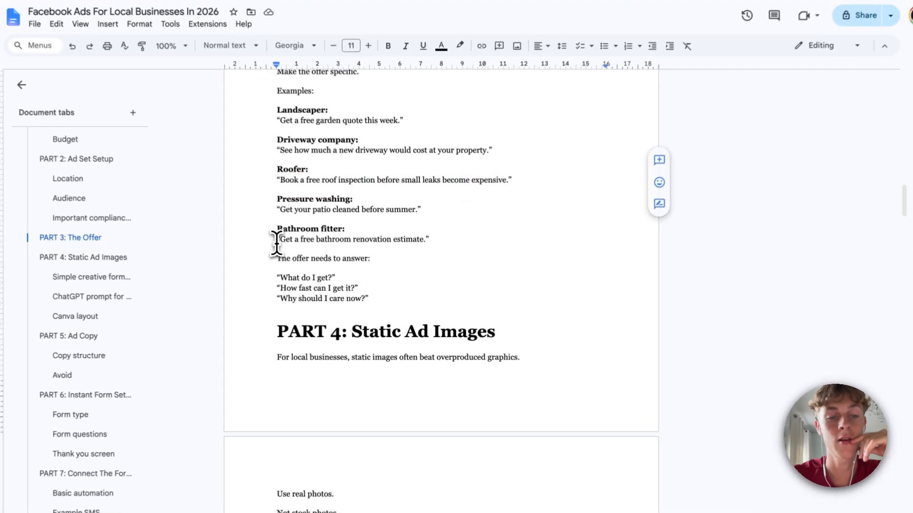
pyautogui.moveTo(296, 261); pyautogui.dragTo(432, 254)
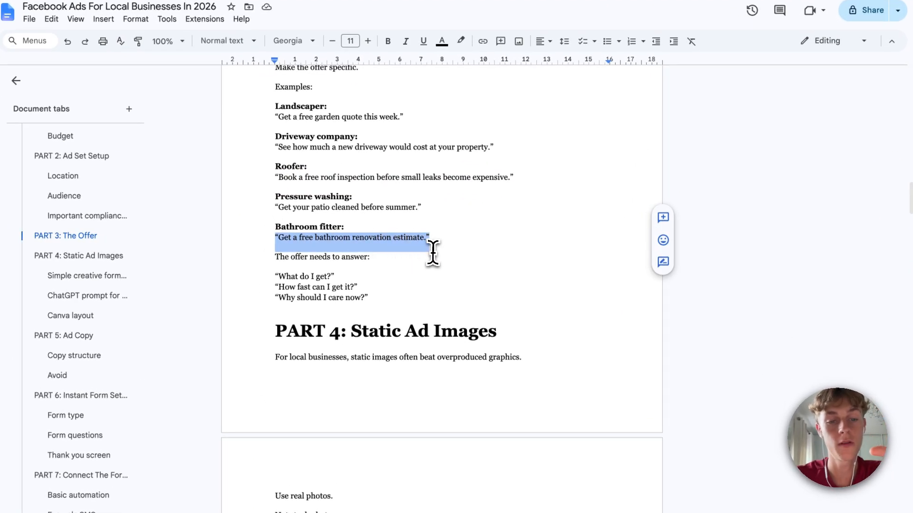
pyautogui.scroll(-1, 381, 238)
pyautogui.click(299, 218)
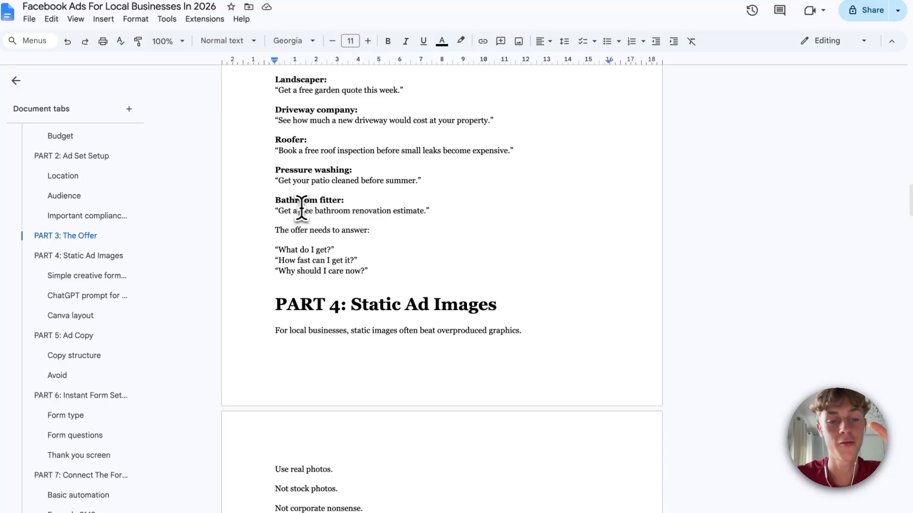
pyautogui.moveTo(301, 210); pyautogui.dragTo(313, 212)
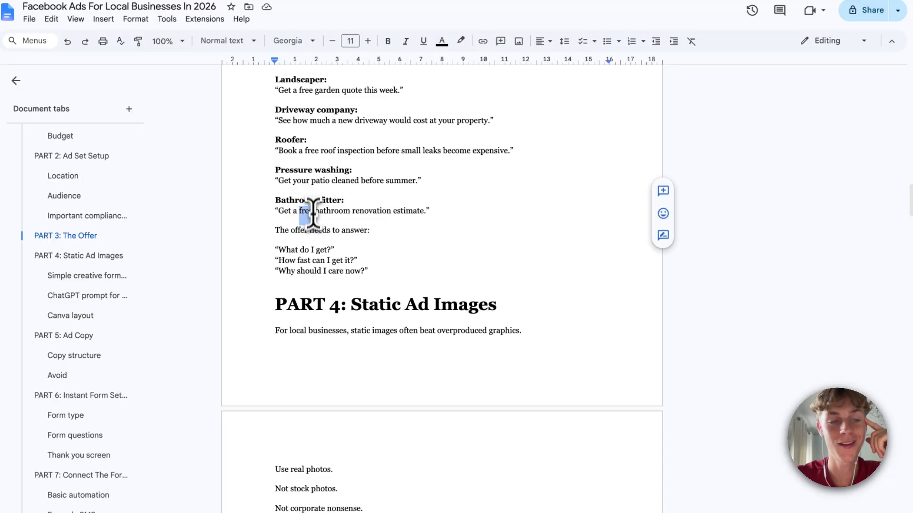
# Step: Read the Part 4 guidance on static ad images, covering the recommended photo types and the simple creative formula
pyautogui.scroll(-3, 261, 381)
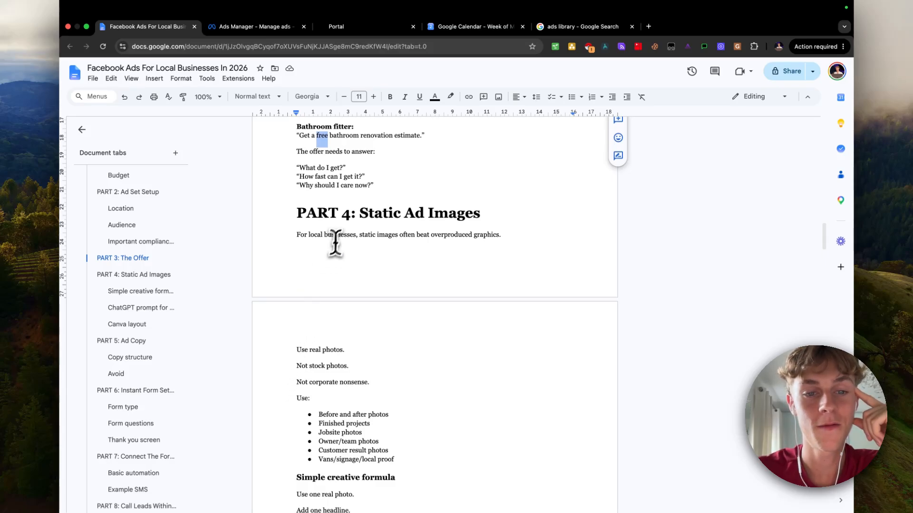
pyautogui.scroll(-2, 390, 393)
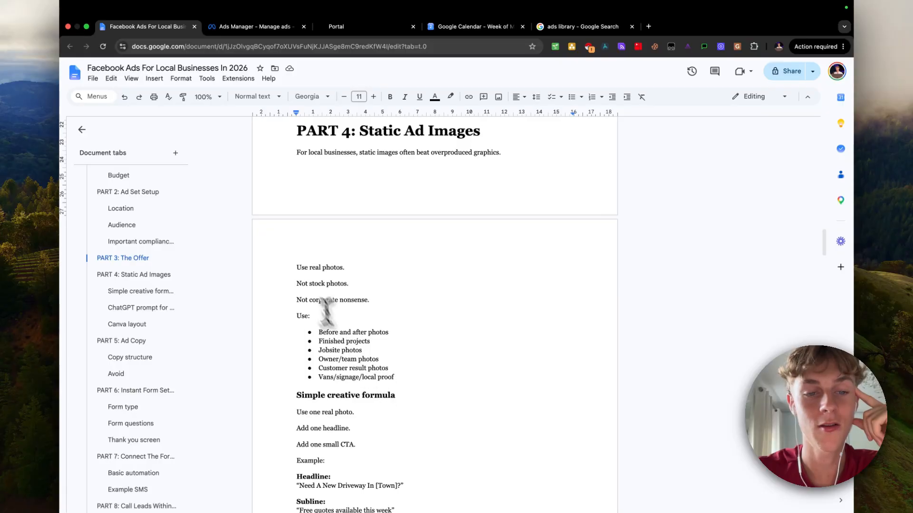
pyautogui.scroll(-2, 377, 349)
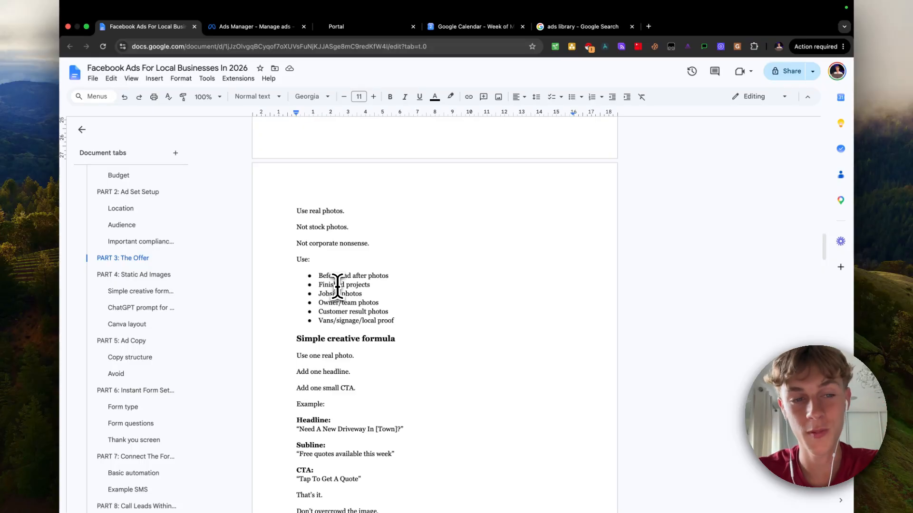
pyautogui.scroll(-3, 337, 285)
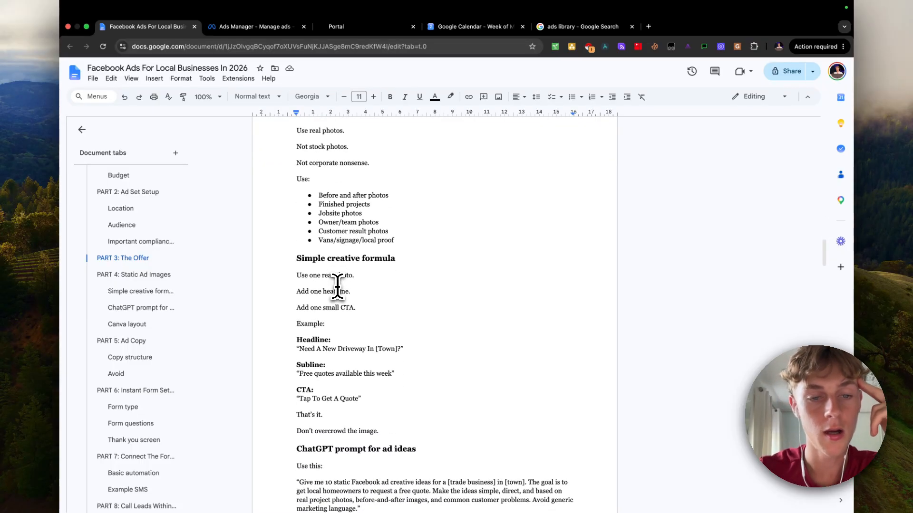
pyautogui.scroll(-5, 345, 314)
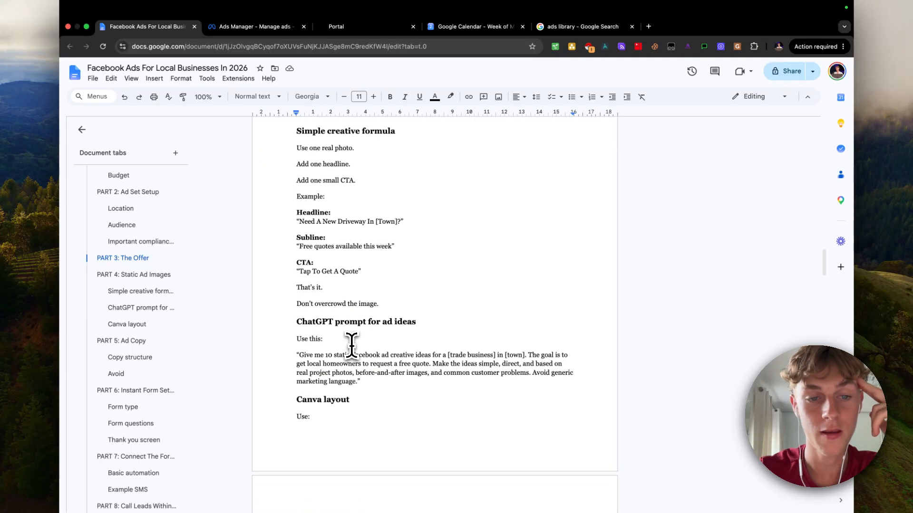
# Step: Select the full ChatGPT prompt for ad ideas, then deselect it and read the Canva layout and Part 5 ad copy sections
pyautogui.scroll(-3, 352, 275)
pyautogui.moveTo(295, 249); pyautogui.dragTo(401, 281)
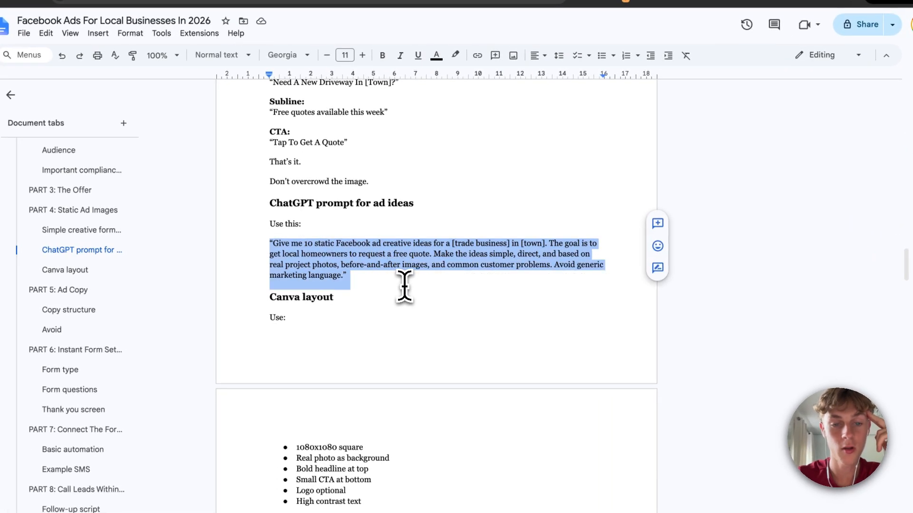
pyautogui.click(352, 245)
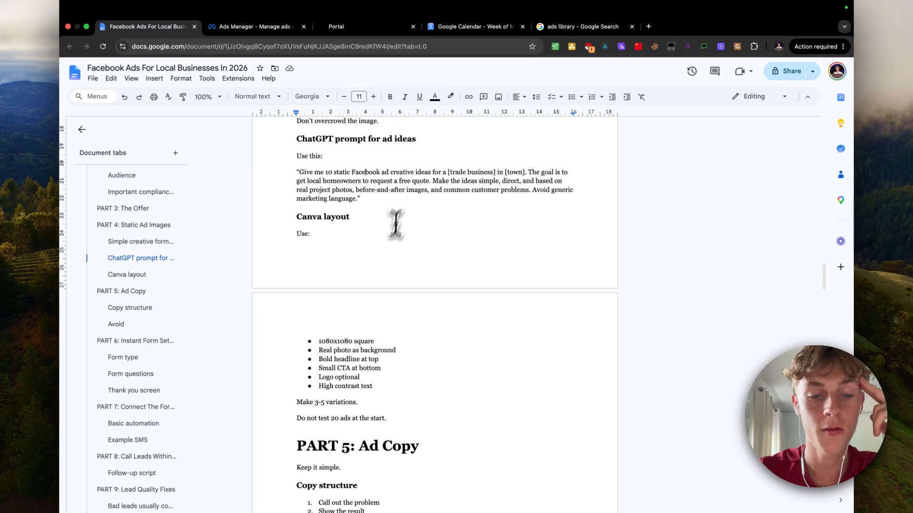
pyautogui.scroll(-5, 383, 238)
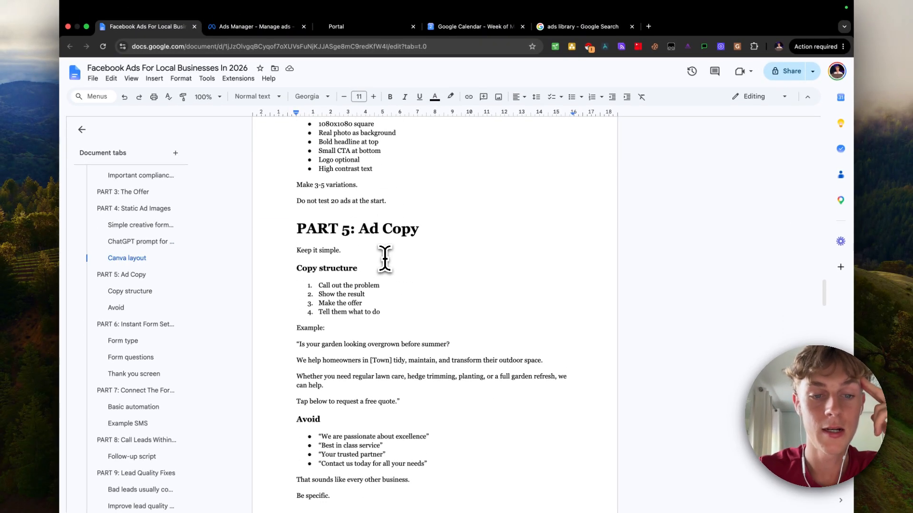
pyautogui.scroll(-2, 384, 259)
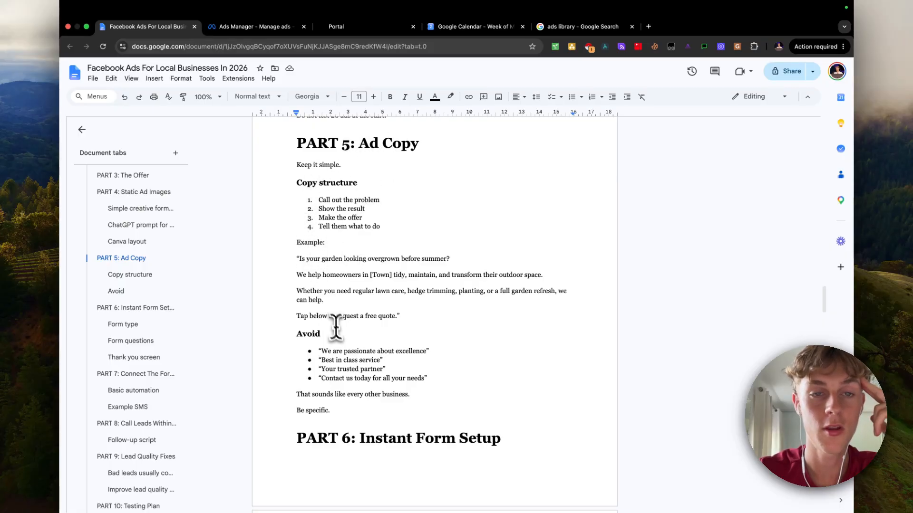
# Step: Switch to Ads Manager, start an image creative with the "Residential mowing keeps most companies stuck!" account image, and proceed to its text settings
pyautogui.click(268, 24)
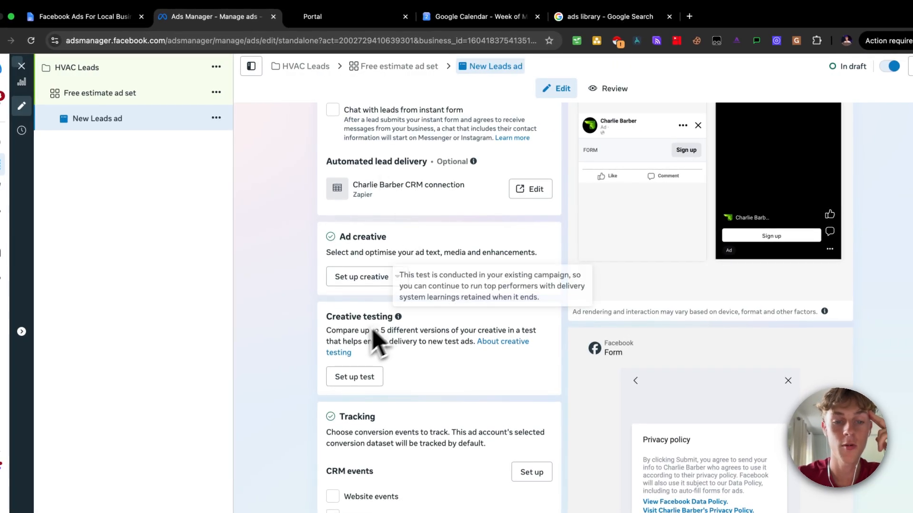
pyautogui.click(362, 280)
pyautogui.click(375, 304)
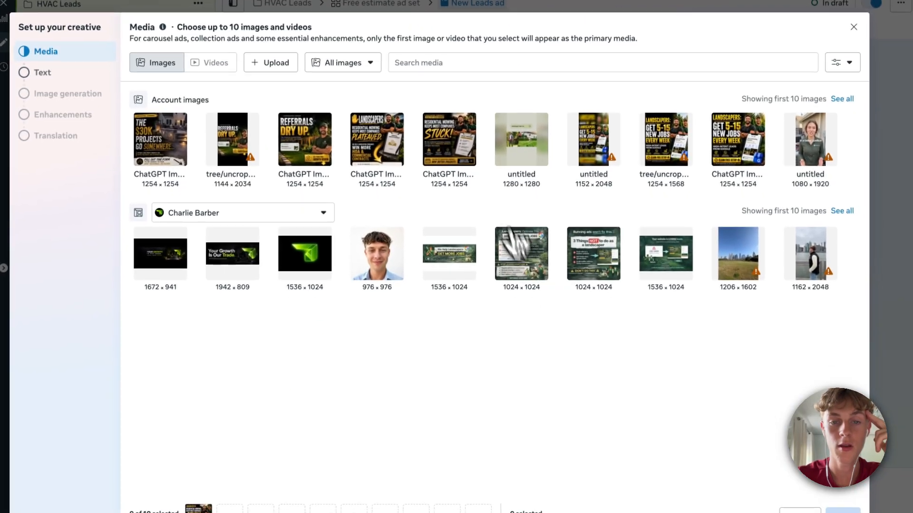
pyautogui.click(508, 235)
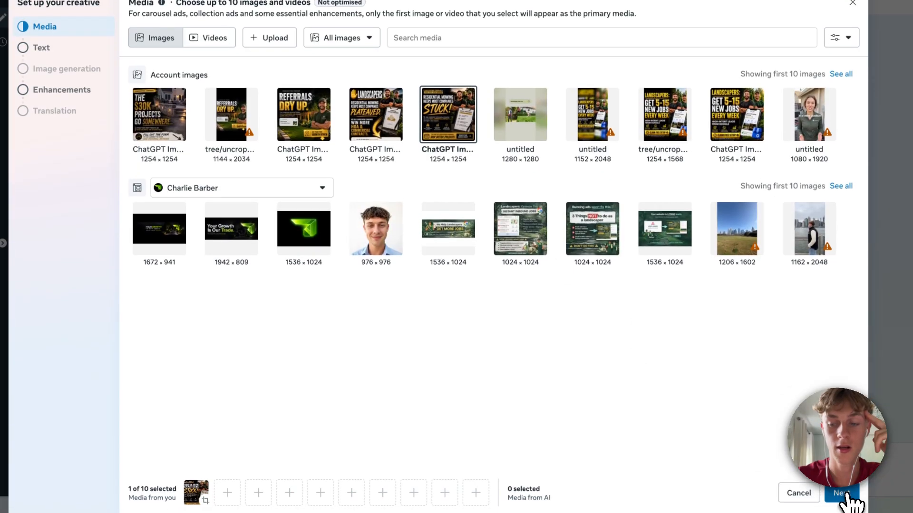
pyautogui.click(841, 512)
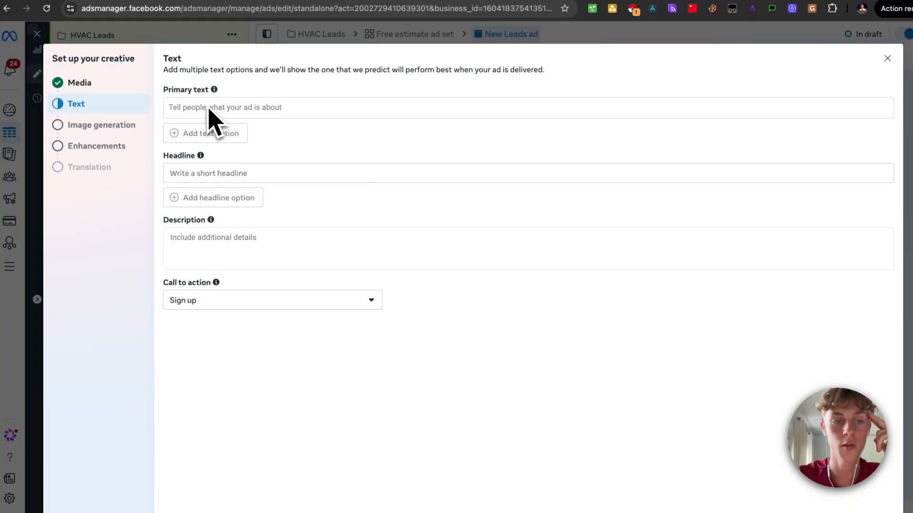
# Step: Switch to the Google Docs strategy document, select the example garden ad copy in Part 5, and review the phrases to avoid
pyautogui.click(107, 15)
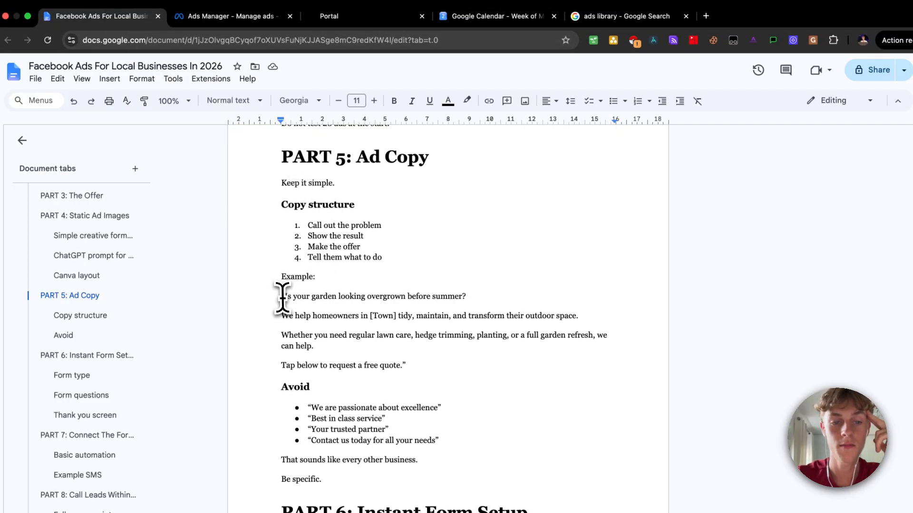
pyautogui.moveTo(284, 297); pyautogui.dragTo(447, 365)
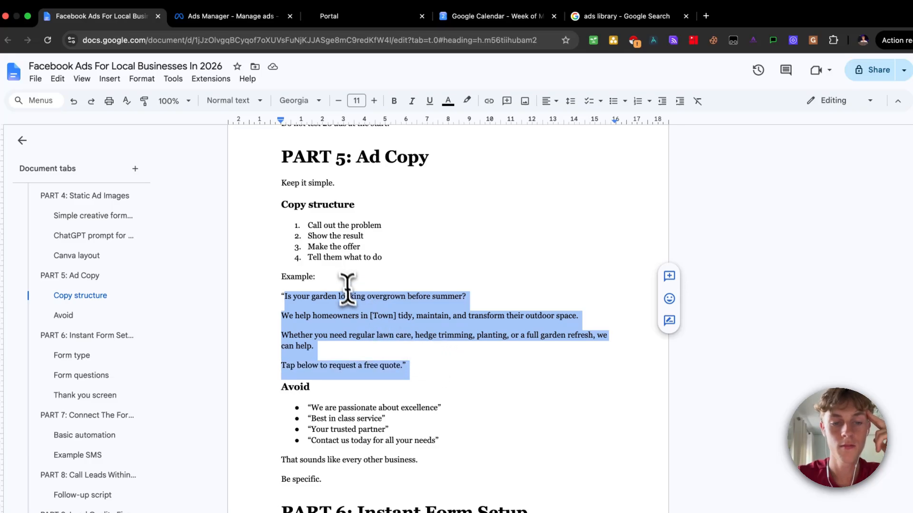
pyautogui.scroll(-3, 416, 326)
pyautogui.scroll(-2, 415, 325)
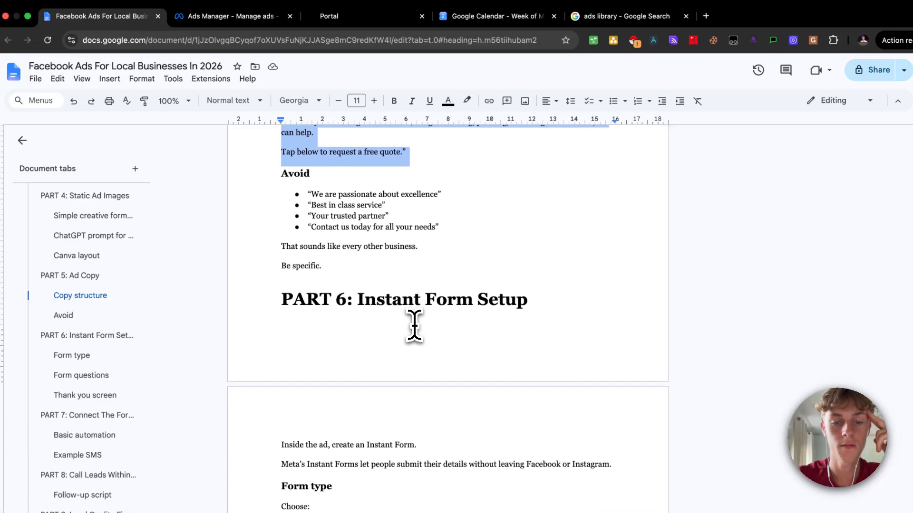
pyautogui.scroll(4, 414, 326)
pyautogui.scroll(1, 409, 266)
# Step: Switch back to Ads Manager and set the creative's call to action to Get quote, leaving the description empty
pyautogui.click(242, 31)
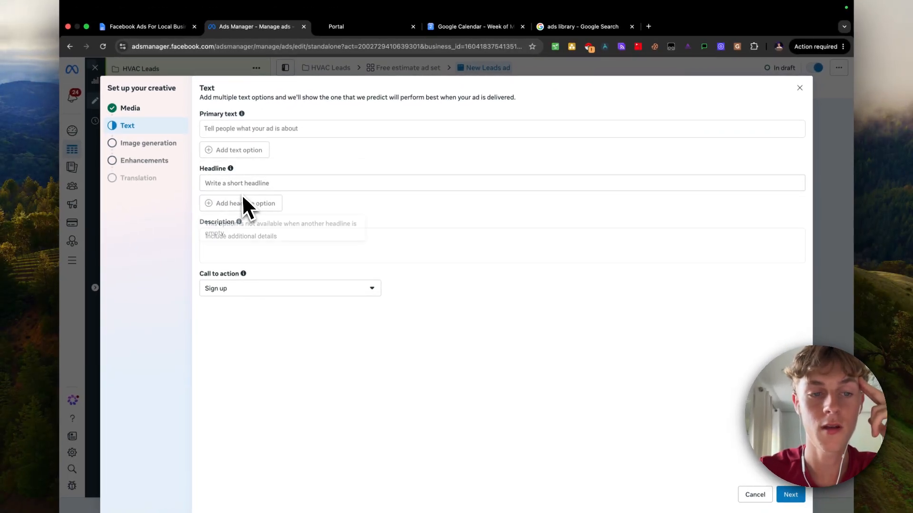
pyautogui.moveTo(239, 222)
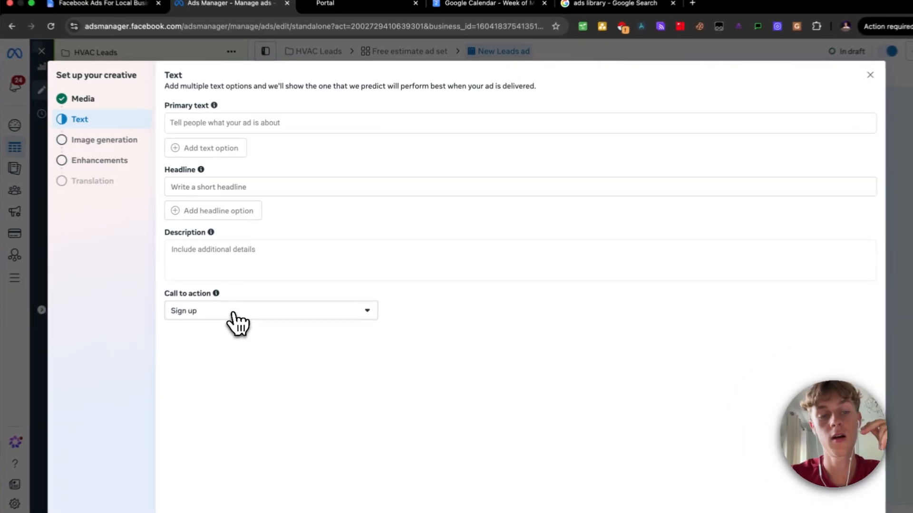
pyautogui.click(262, 290)
pyautogui.scroll(-1, 350, 391)
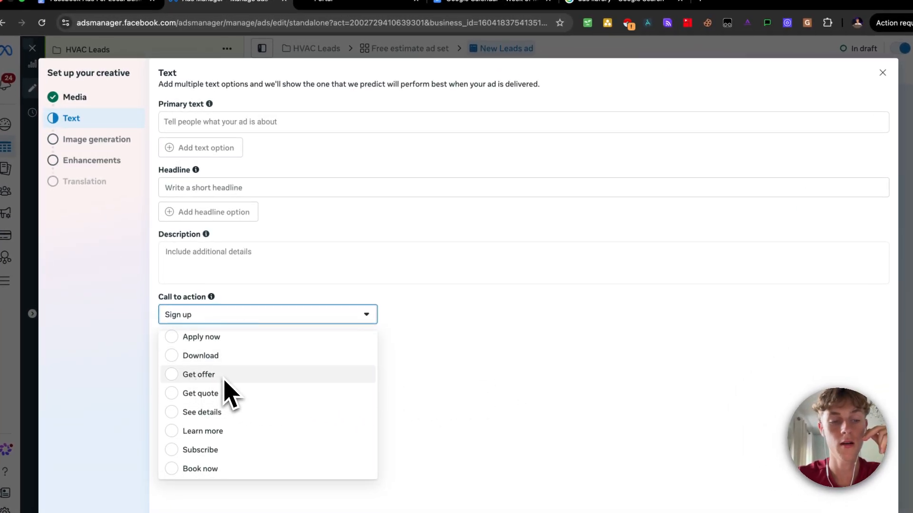
pyautogui.click(223, 397)
pyautogui.click(188, 254)
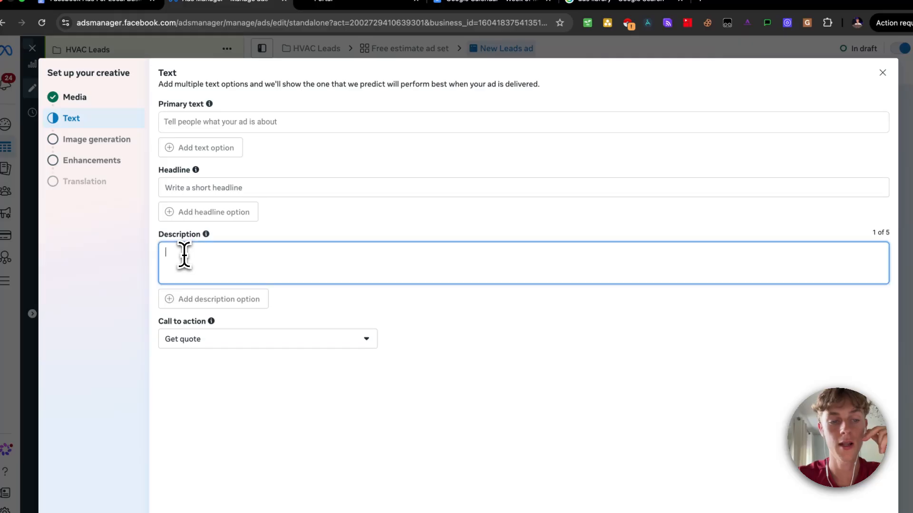
pyautogui.click(358, 231)
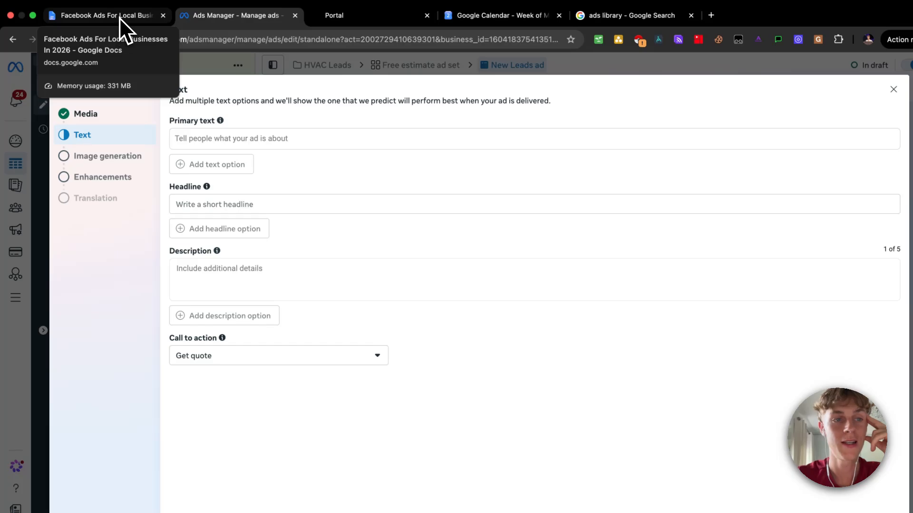
# Step: Switch to the Google Docs strategy document and read the Part 6 instant form setup and Part 7 CRM connection guidance
pyautogui.click(119, 17)
pyautogui.scroll(-10, 265, 336)
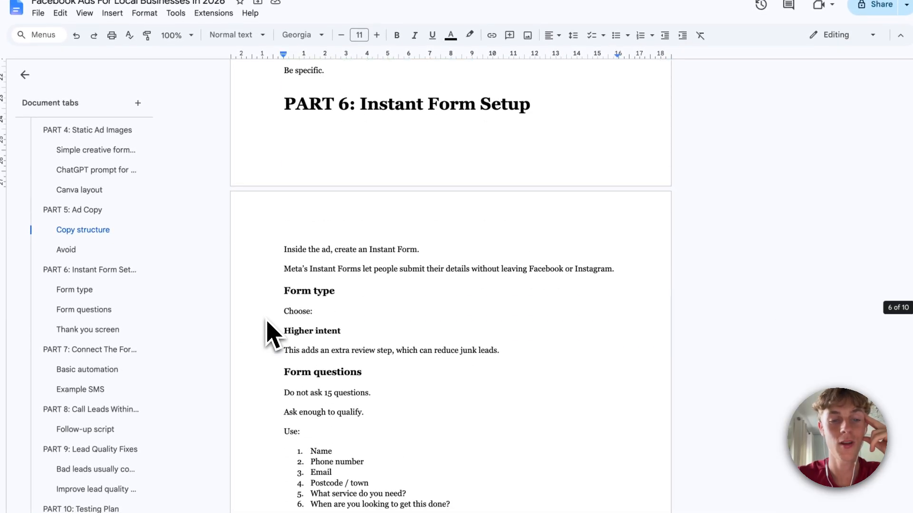
pyautogui.scroll(-5, 268, 326)
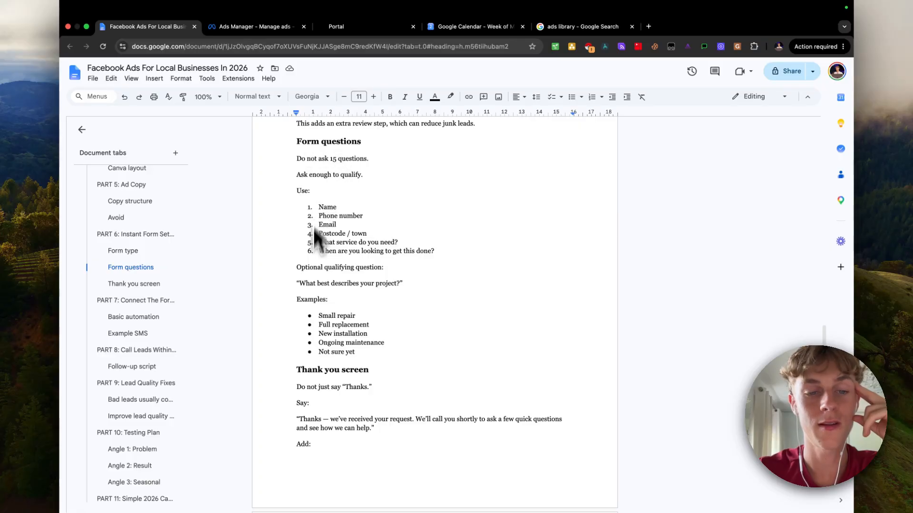
pyautogui.scroll(-3, 314, 230)
pyautogui.scroll(3, 313, 279)
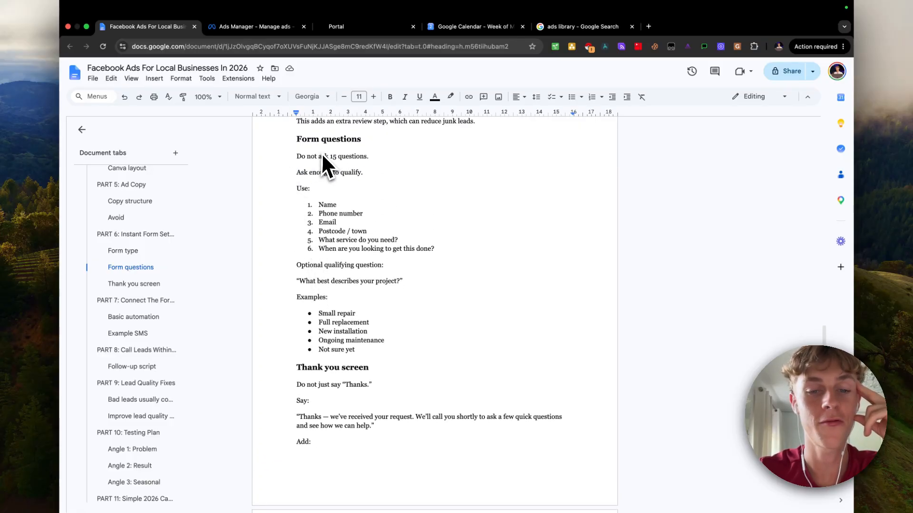
pyautogui.scroll(-7, 300, 224)
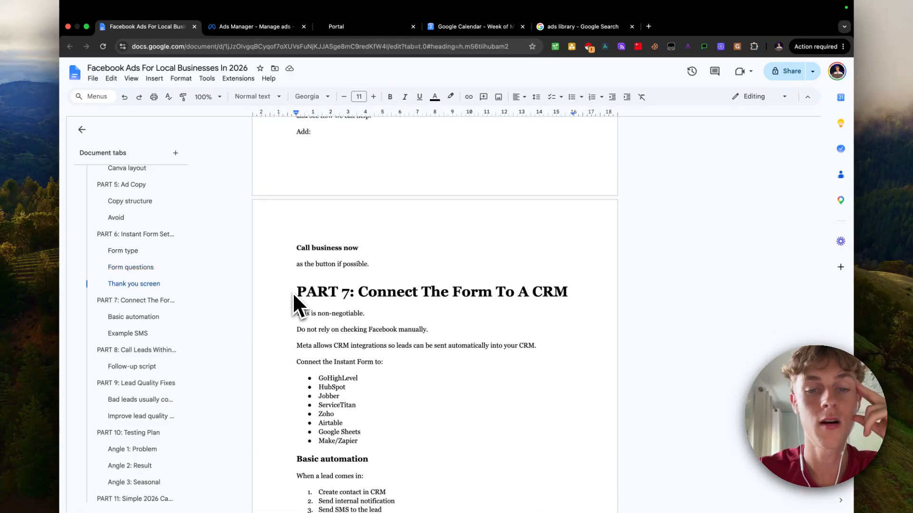
pyautogui.scroll(-3, 295, 299)
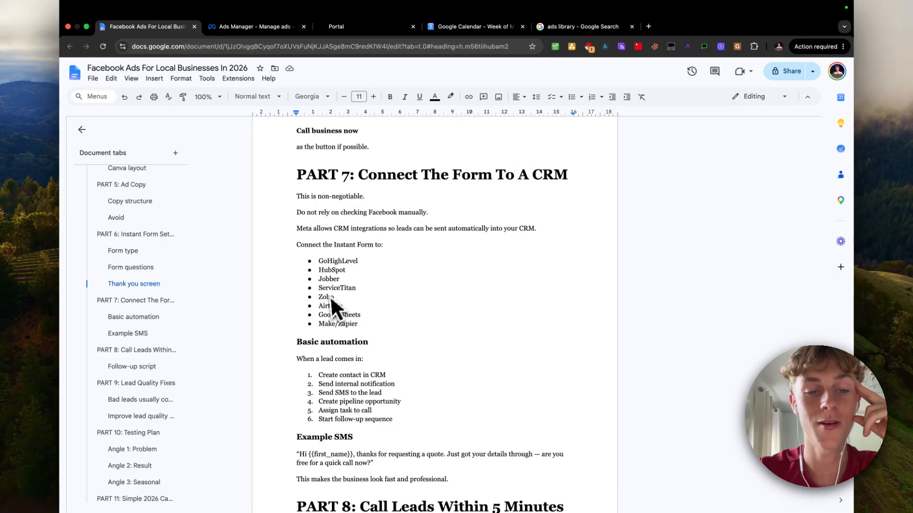
# Step: Read the Part 7 basic automation and example SMS, and the Part 8 guidance on calling leads within 5 minutes with its follow-up script
pyautogui.scroll(-2, 333, 304)
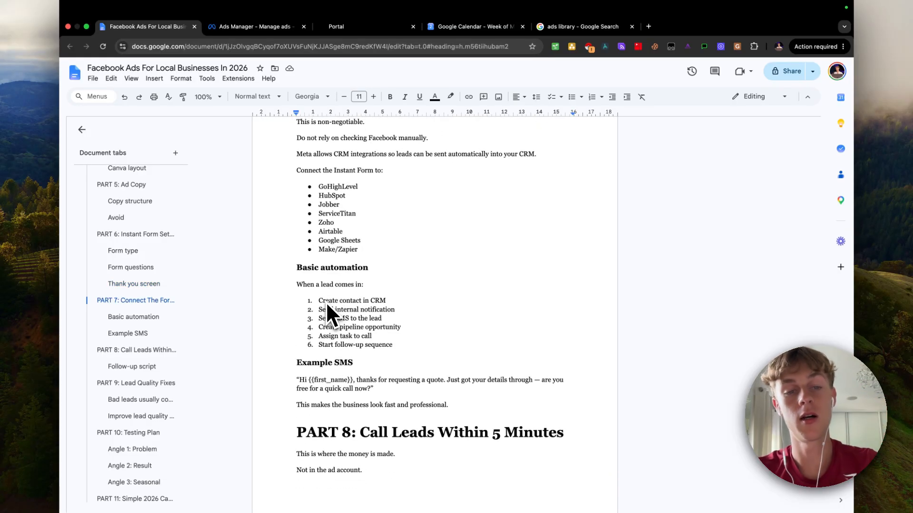
pyautogui.scroll(-4, 326, 302)
pyautogui.scroll(3, 326, 301)
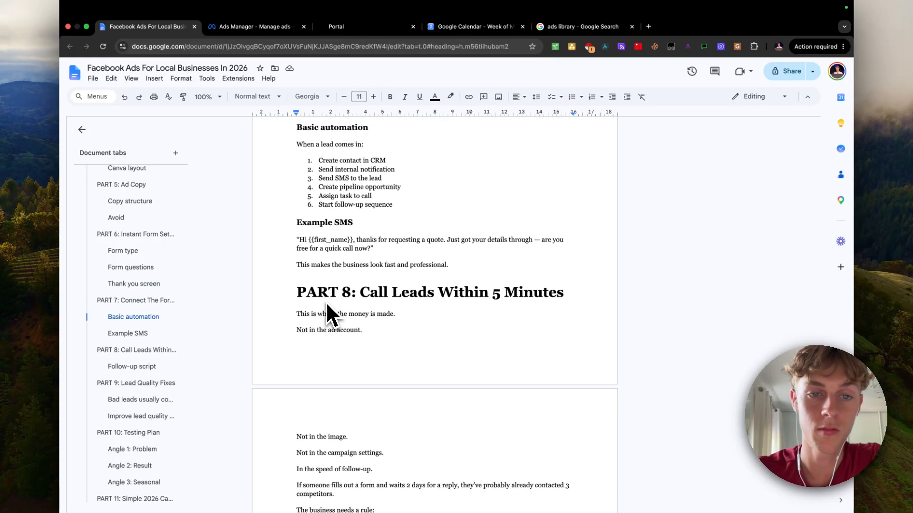
pyautogui.scroll(-4, 326, 301)
pyautogui.scroll(-1, 333, 290)
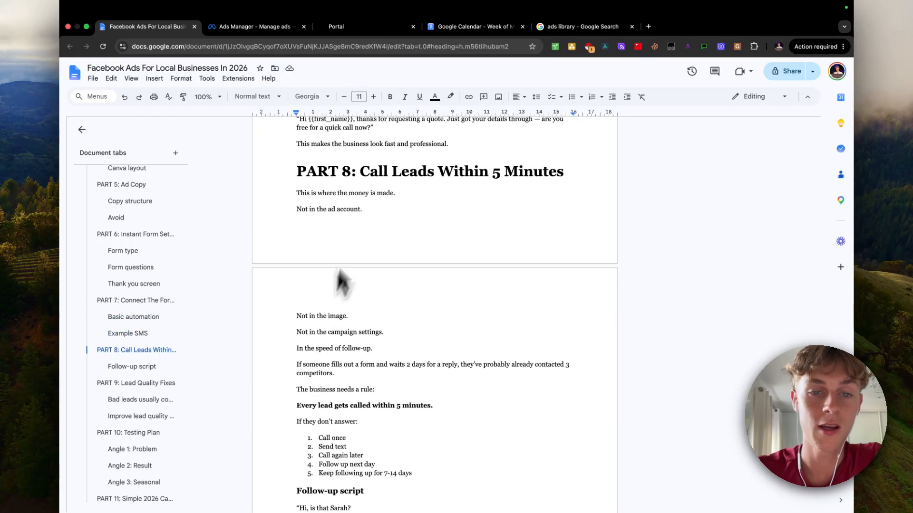
pyautogui.scroll(-2, 380, 247)
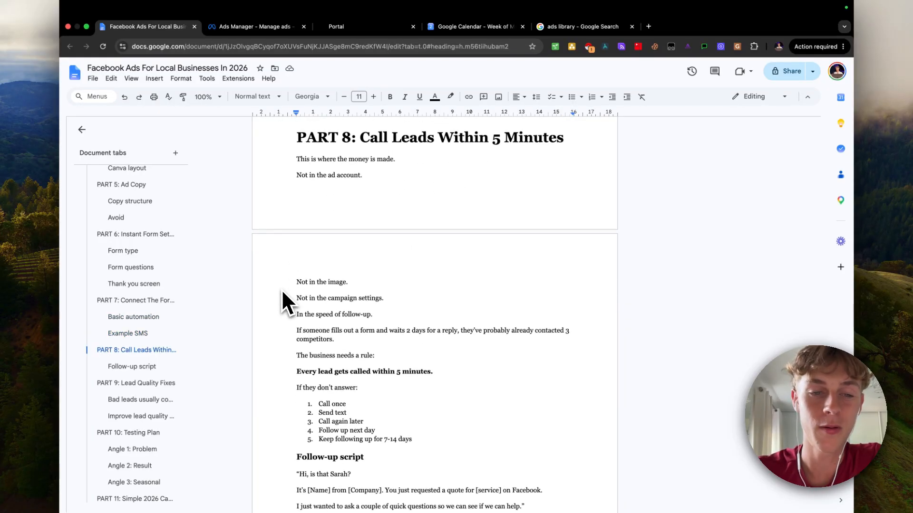
pyautogui.scroll(-2, 281, 289)
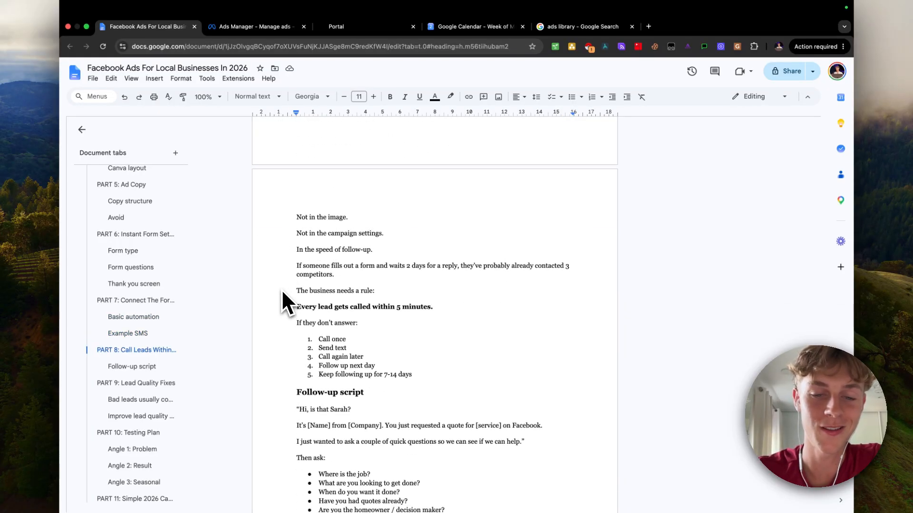
pyautogui.scroll(-2, 282, 289)
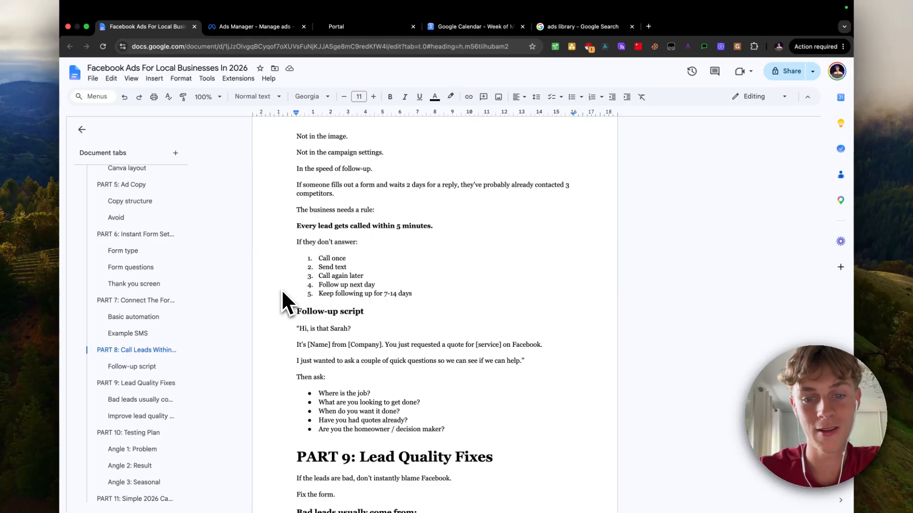
pyautogui.scroll(-2, 282, 292)
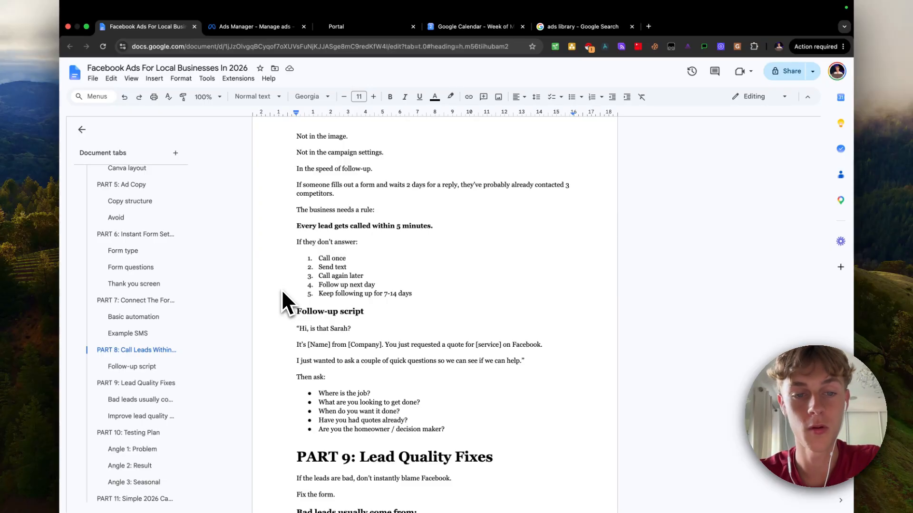